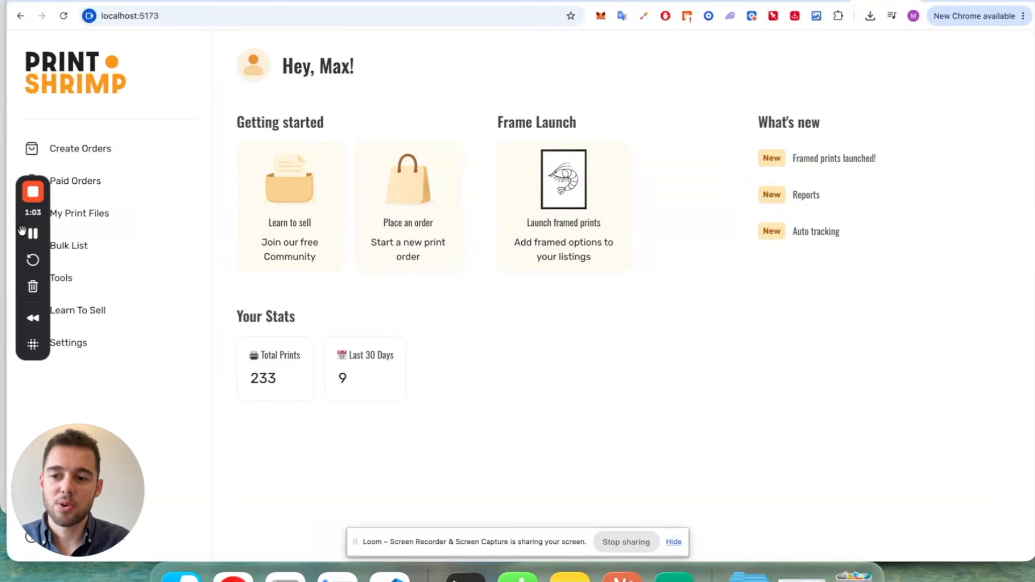
- Open the Bulk List tool and go through the Listing Hub introduction to start creating a template
{"action": "left_click", "coordinate": [99, 243]}
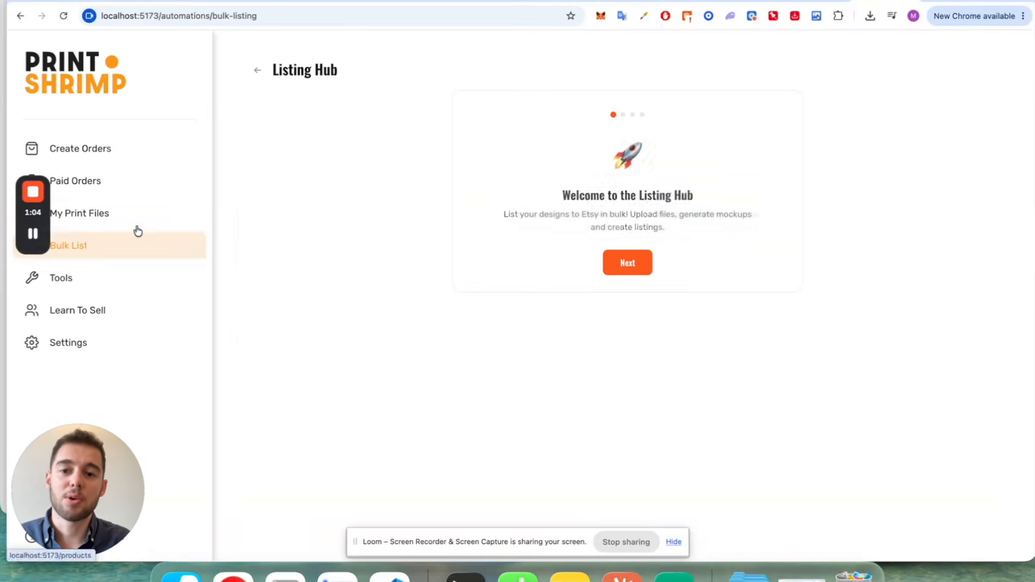
{"action": "left_click", "coordinate": [134, 280]}
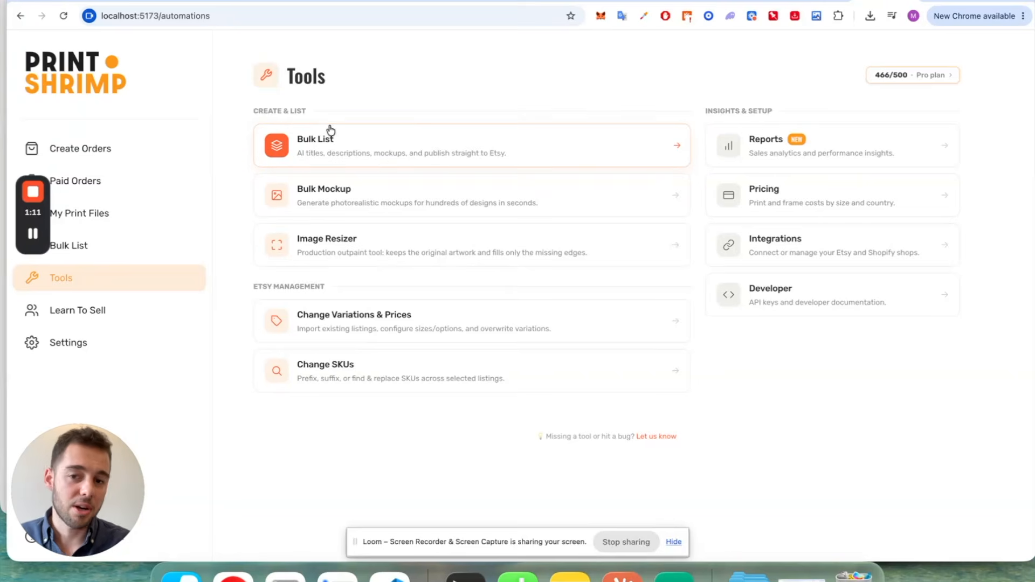
{"action": "left_click", "coordinate": [136, 249]}
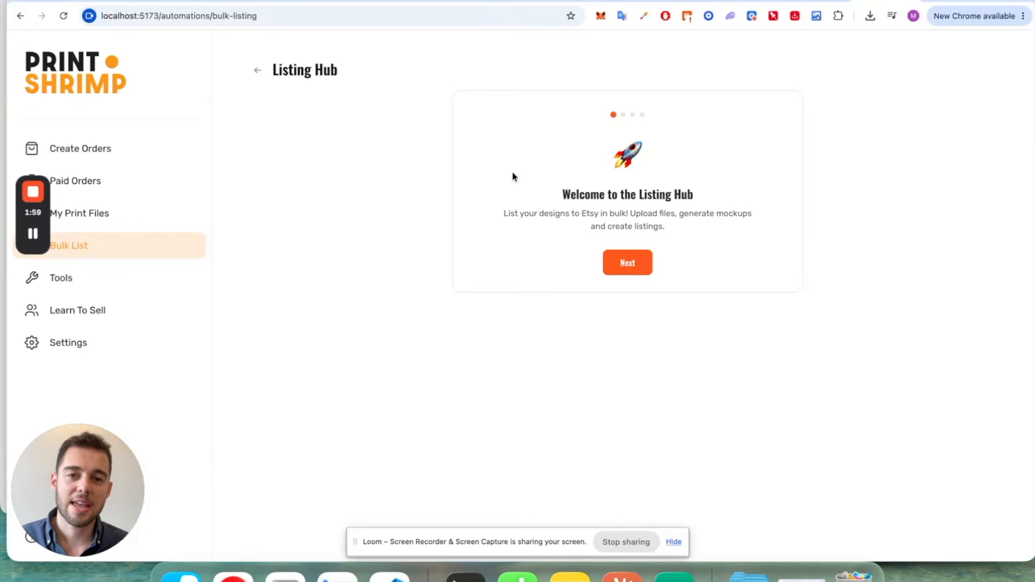
{"action": "left_click", "coordinate": [627, 263]}
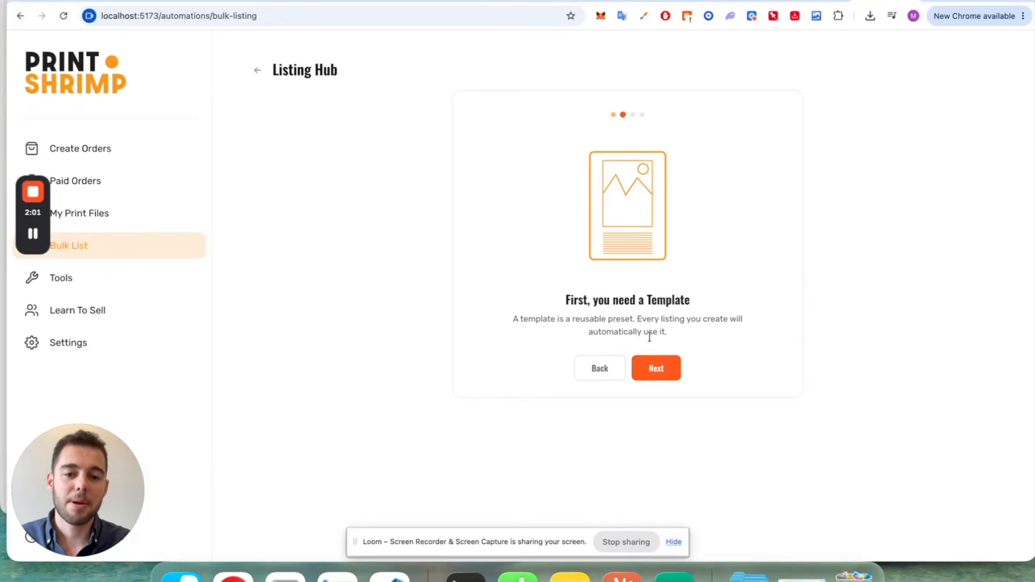
{"action": "left_click", "coordinate": [656, 369]}
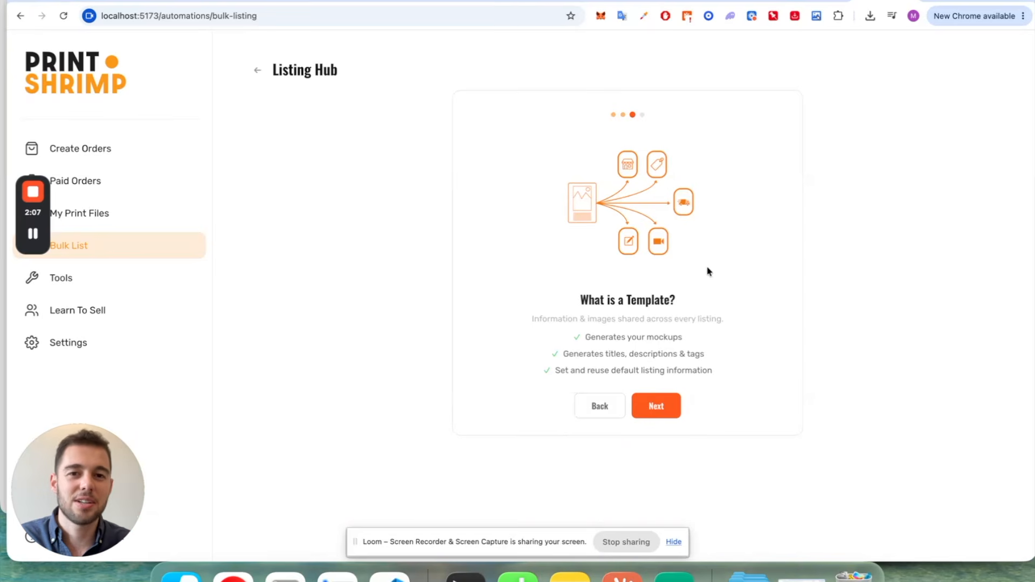
{"action": "left_click", "coordinate": [665, 412]}
{"action": "left_click", "coordinate": [662, 369]}
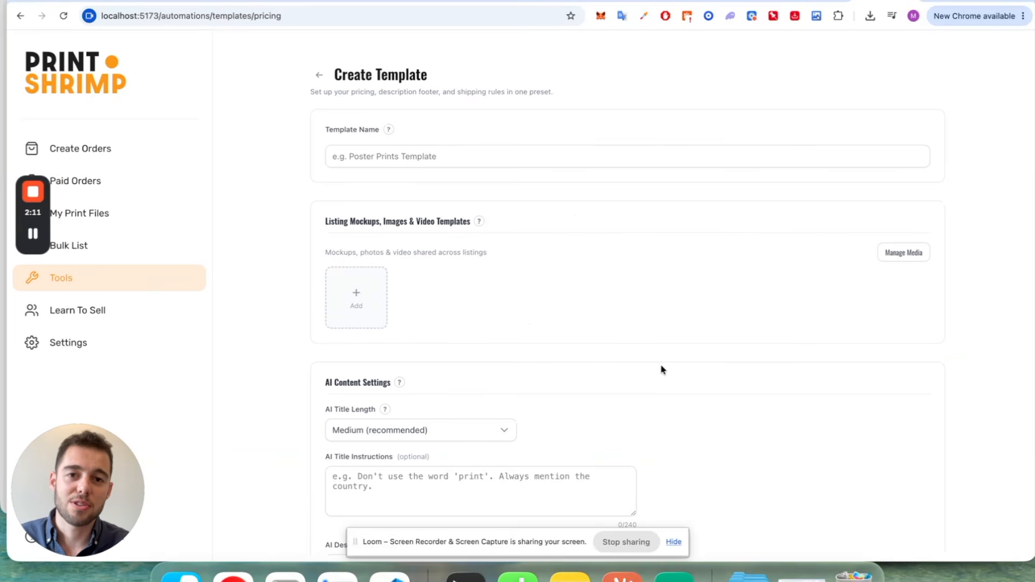
- Name the new template "poster template"
{"action": "left_click", "coordinate": [626, 149]}
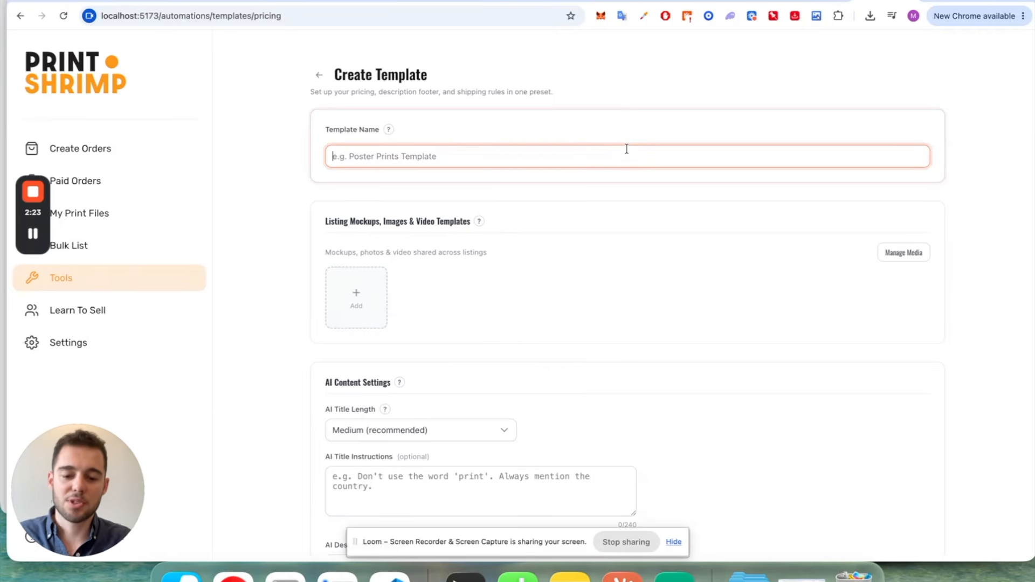
{"action": "type", "text": "poster template"}
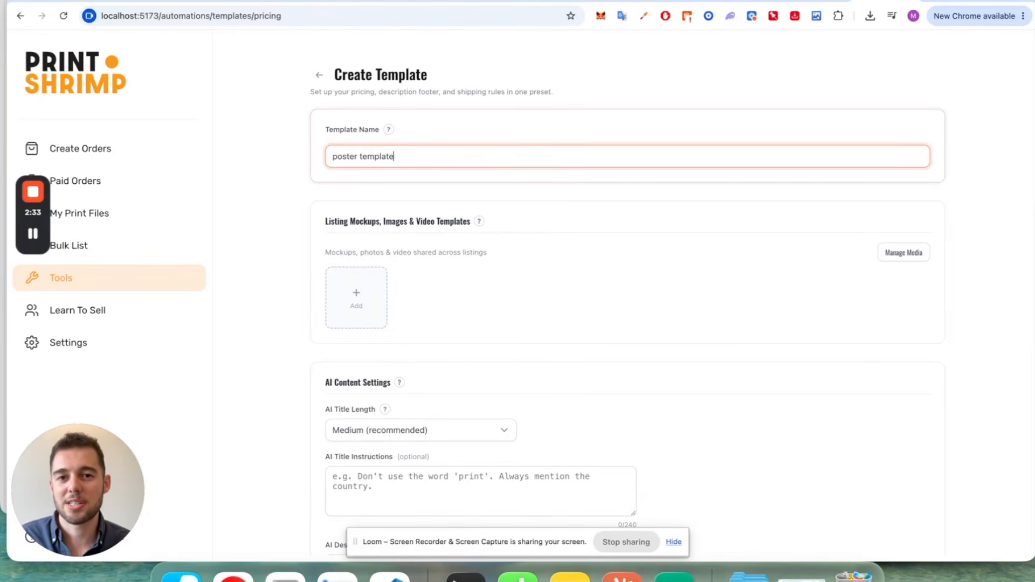
- Try "dog" and "cat" as the first word of the template name, and restore "poster"
{"action": "double_click", "coordinate": [342, 157]}
{"action": "type", "text": "dog"}
{"action": "double_click", "coordinate": [342, 157]}
{"action": "type", "text": "cat"}
{"action": "key", "text": "BackSpace"}
{"action": "key", "text": "BackSpace"}
{"action": "key", "text": "BackSpace"}
{"action": "type", "text": "poster"}
- Open the template's media manager and look through the mockup scenes in the built-in library and the community collection
{"action": "scroll", "coordinate": [484, 293], "scroll_direction": "down", "scroll_amount": 6}
{"action": "scroll", "coordinate": [434, 302], "scroll_direction": "up", "scroll_amount": 5}
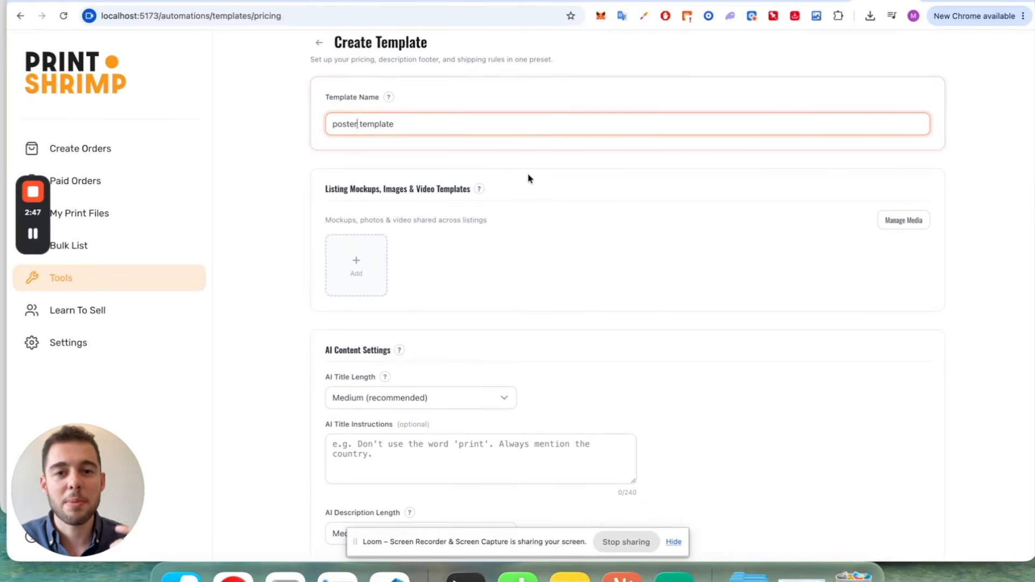
{"action": "left_click", "coordinate": [356, 259]}
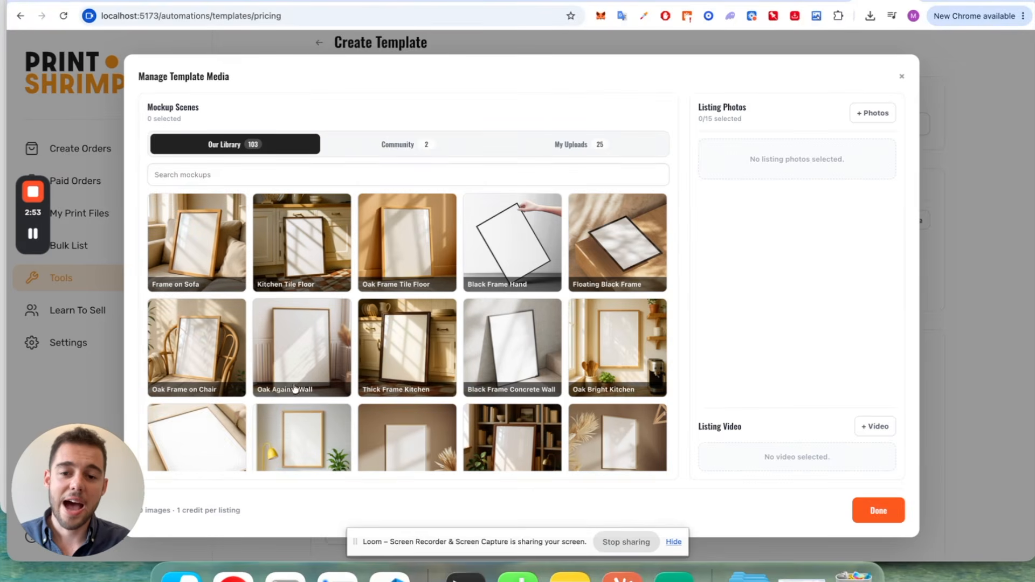
{"action": "scroll", "coordinate": [422, 210], "scroll_direction": "down", "scroll_amount": 7}
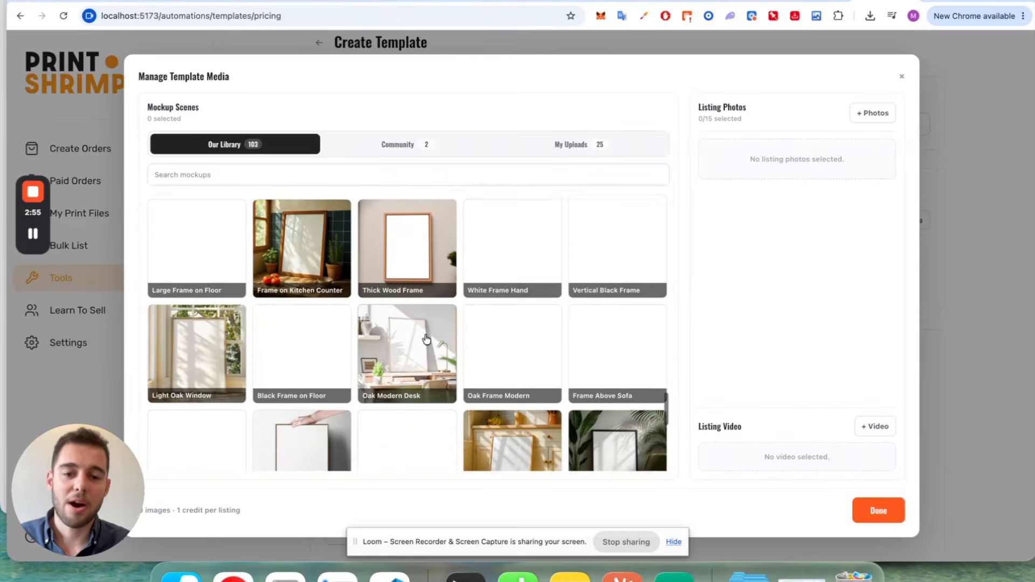
{"action": "scroll", "coordinate": [426, 339], "scroll_direction": "up", "scroll_amount": 7}
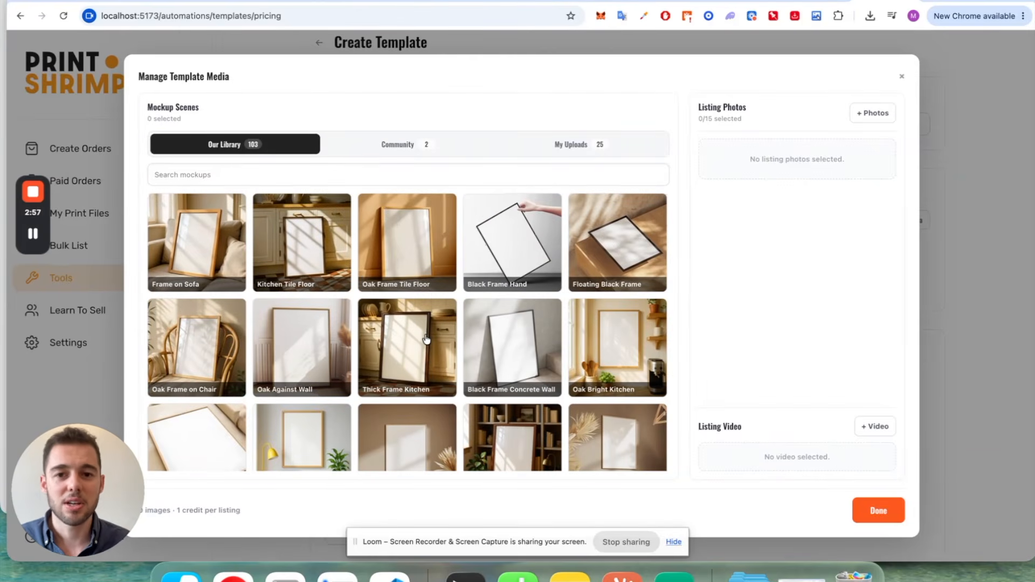
{"action": "left_click", "coordinate": [391, 147]}
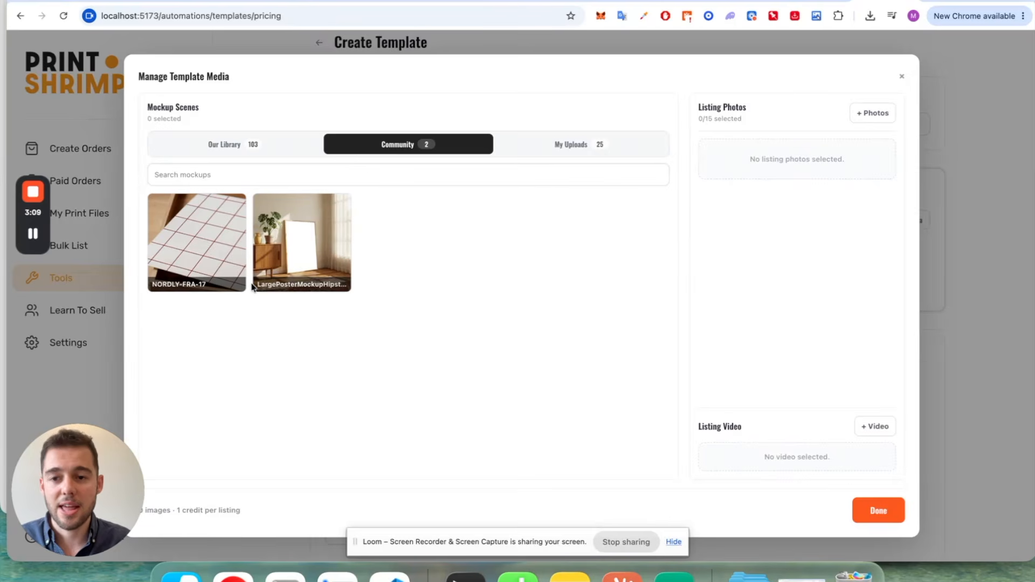
{"action": "left_click", "coordinate": [244, 145]}
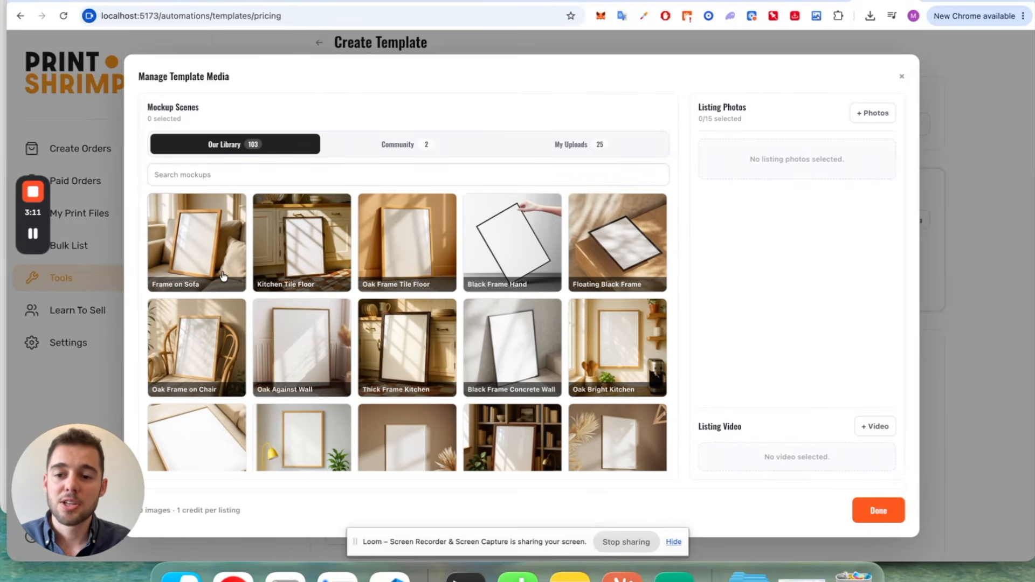
- Add the library mockups Black Frame Shelf, Bright Oak On Floor, Oak Frame Blue Wall and Black Frame Sofa to the listing photos
{"action": "scroll", "coordinate": [224, 277], "scroll_direction": "down", "scroll_amount": 4}
{"action": "left_click", "coordinate": [404, 342]}
{"action": "left_click", "coordinate": [499, 335]}
{"action": "left_click", "coordinate": [624, 334]}
{"action": "left_click", "coordinate": [216, 431]}
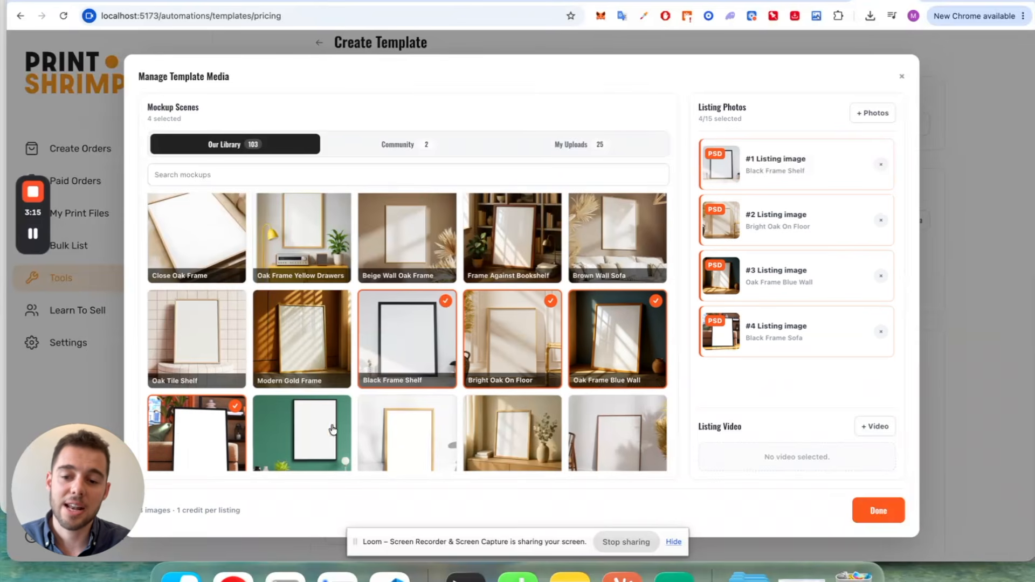
- Add the Oak White Background and Oak Frame Beige mockups to the listing photos
{"action": "scroll", "coordinate": [302, 426], "scroll_direction": "down", "scroll_amount": 2}
{"action": "left_click", "coordinate": [397, 415]}
{"action": "left_click", "coordinate": [514, 372]}
- Try adding the Frame On Wood Floor mockup, check the credits per listing, and deselect the mockup
{"action": "left_click", "coordinate": [598, 375]}
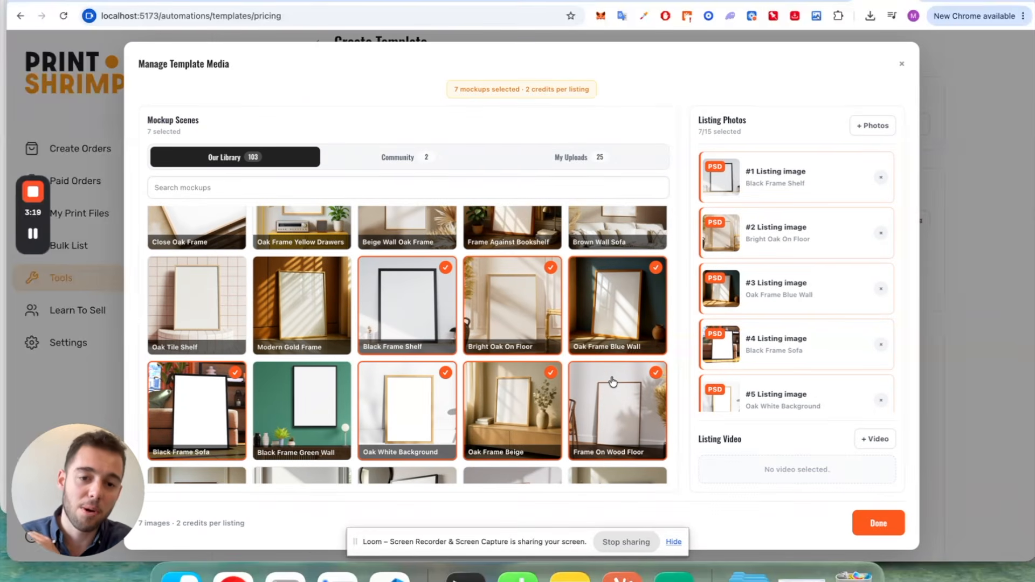
{"action": "left_click_drag", "start_coordinate": [526, 89], "coordinate": [590, 88]}
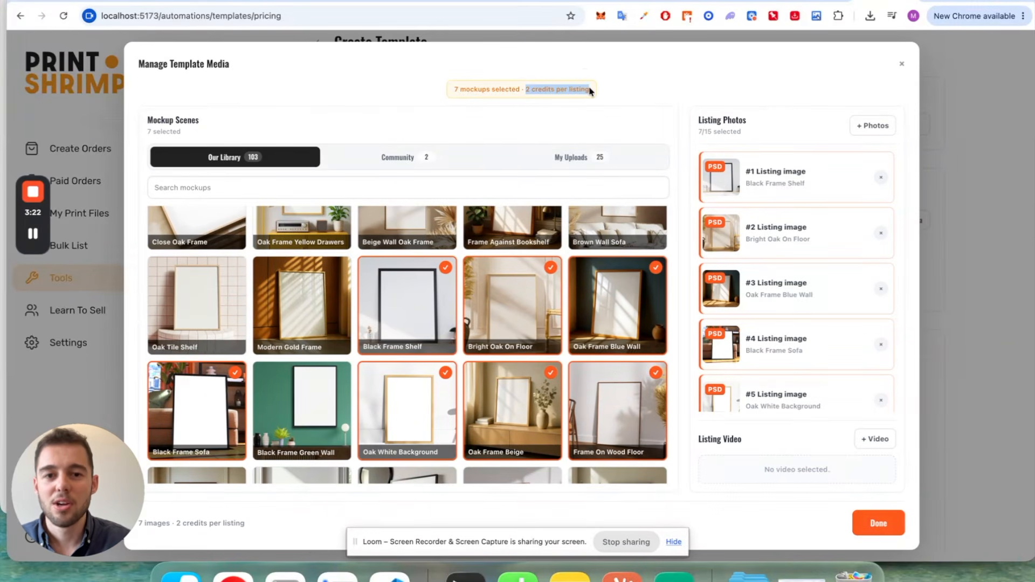
{"action": "left_click", "coordinate": [600, 388]}
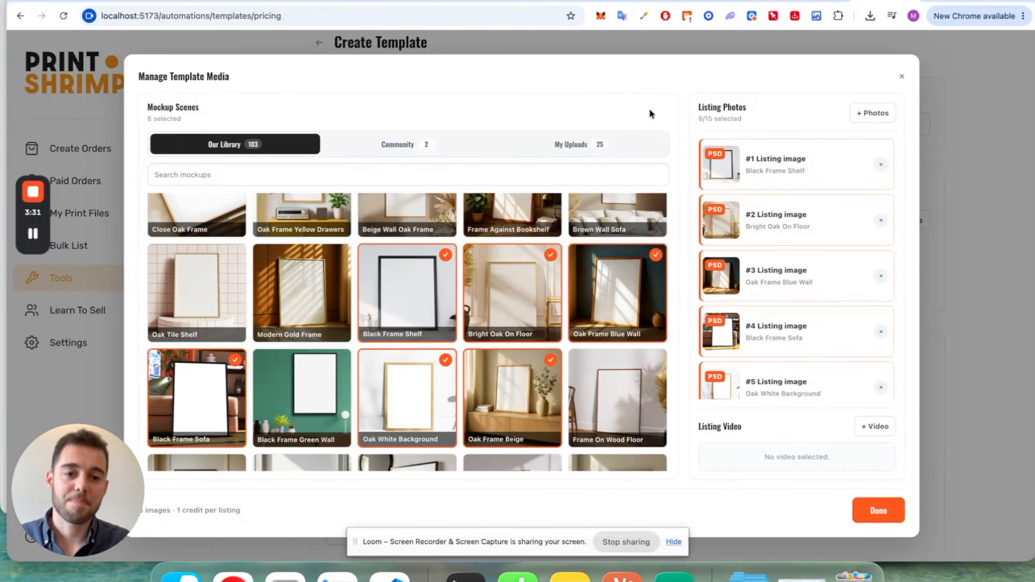
- Upload listing photo.jpeg from the Downloads folder to the template's listing photos
{"action": "scroll", "coordinate": [447, 321], "scroll_direction": "down", "scroll_amount": 10}
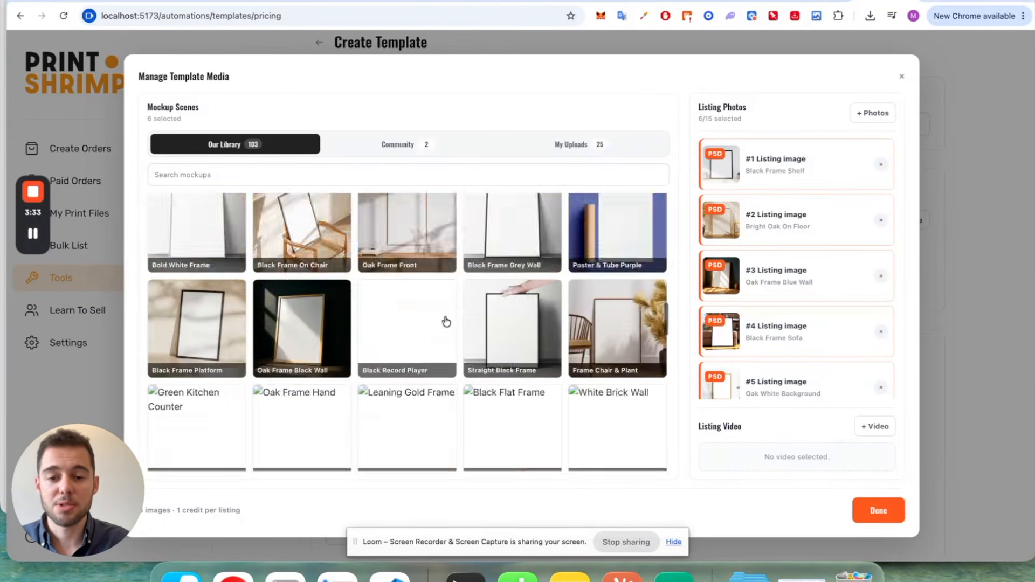
{"action": "scroll", "coordinate": [446, 321], "scroll_direction": "down", "scroll_amount": 5}
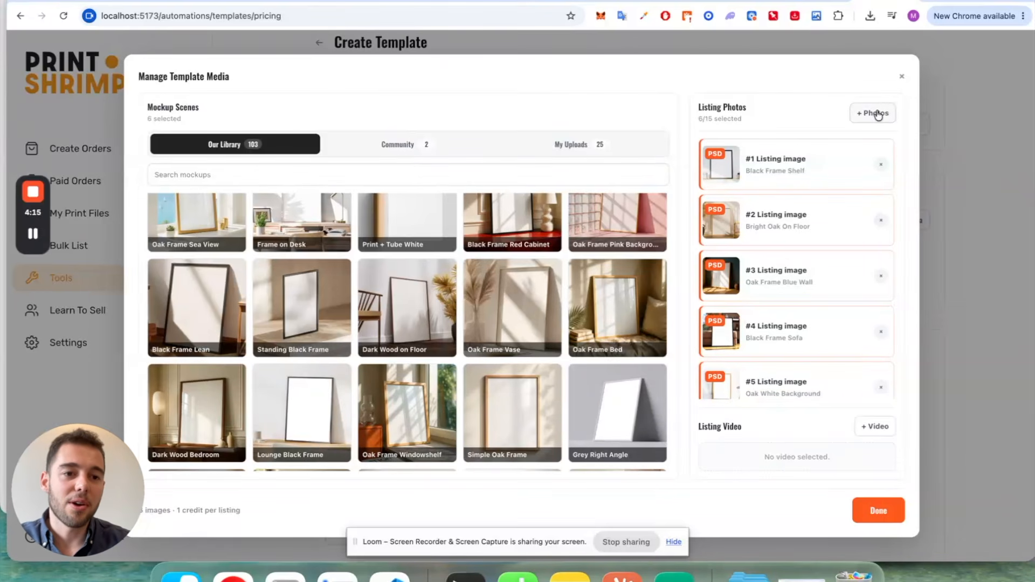
{"action": "scroll", "coordinate": [804, 326], "scroll_direction": "down", "scroll_amount": 2}
{"action": "scroll", "coordinate": [804, 326], "scroll_direction": "up", "scroll_amount": 2}
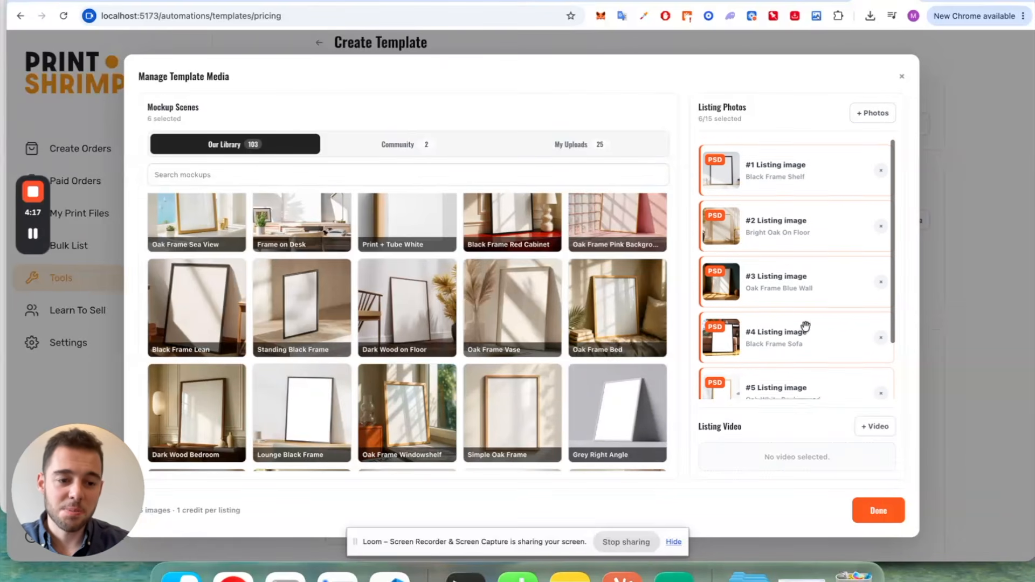
{"action": "left_click", "coordinate": [866, 113]}
{"action": "left_click", "coordinate": [426, 200]}
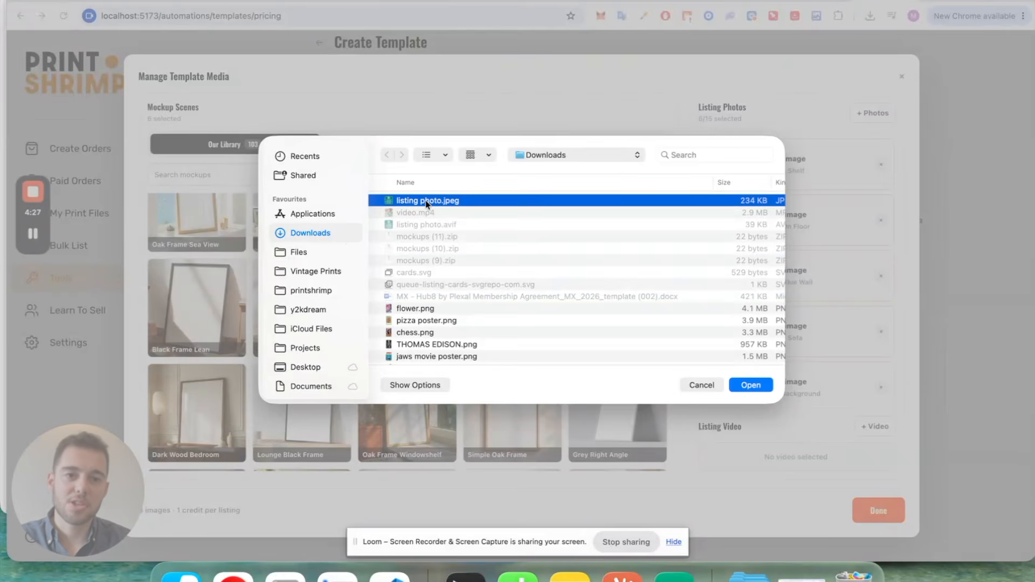
{"action": "double_click", "coordinate": [425, 200]}
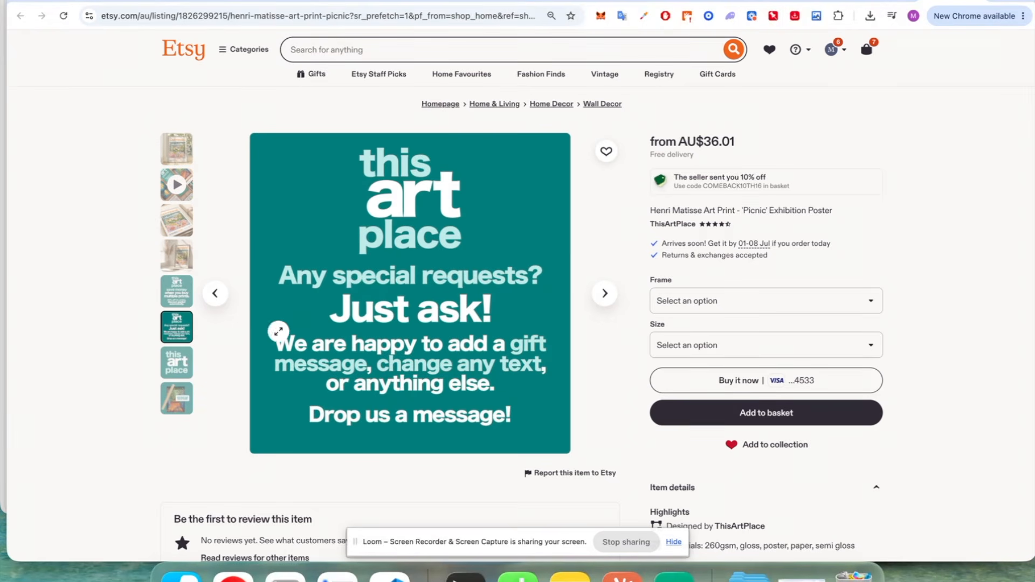
- On the Etsy listing page, view the ThisArtPlace branded information images in the photo gallery
{"action": "left_click", "coordinate": [173, 291]}
{"action": "left_click", "coordinate": [187, 365]}
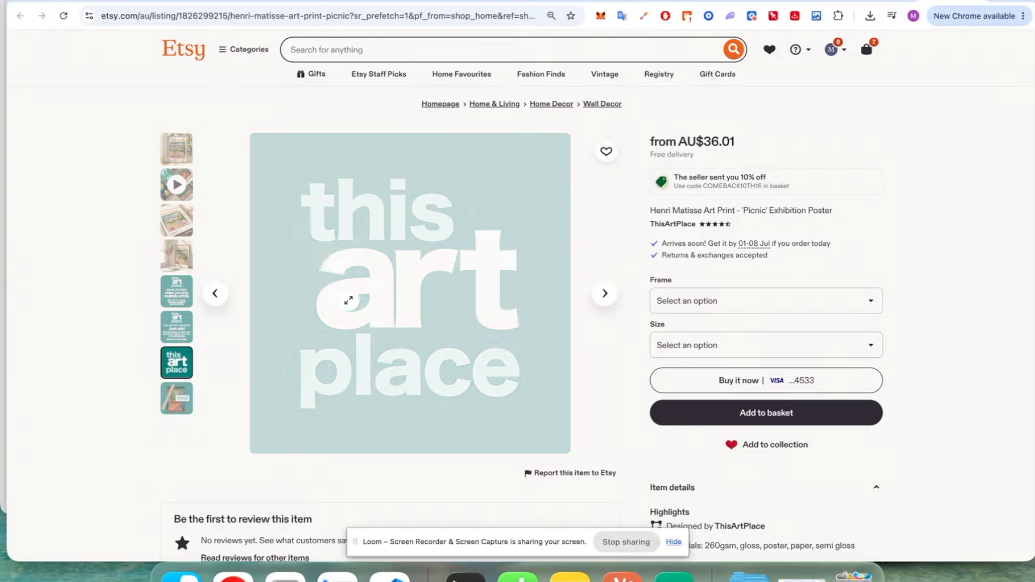
{"action": "left_click", "coordinate": [175, 293]}
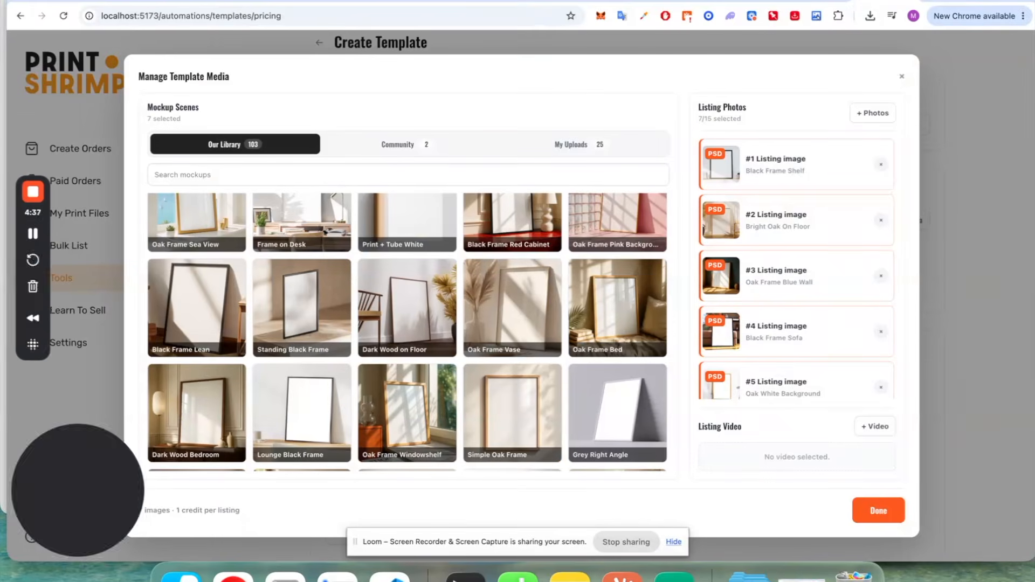
- Upload video.mp4 from the Downloads folder as the template's listing video
{"action": "scroll", "coordinate": [717, 366], "scroll_direction": "down", "scroll_amount": 3}
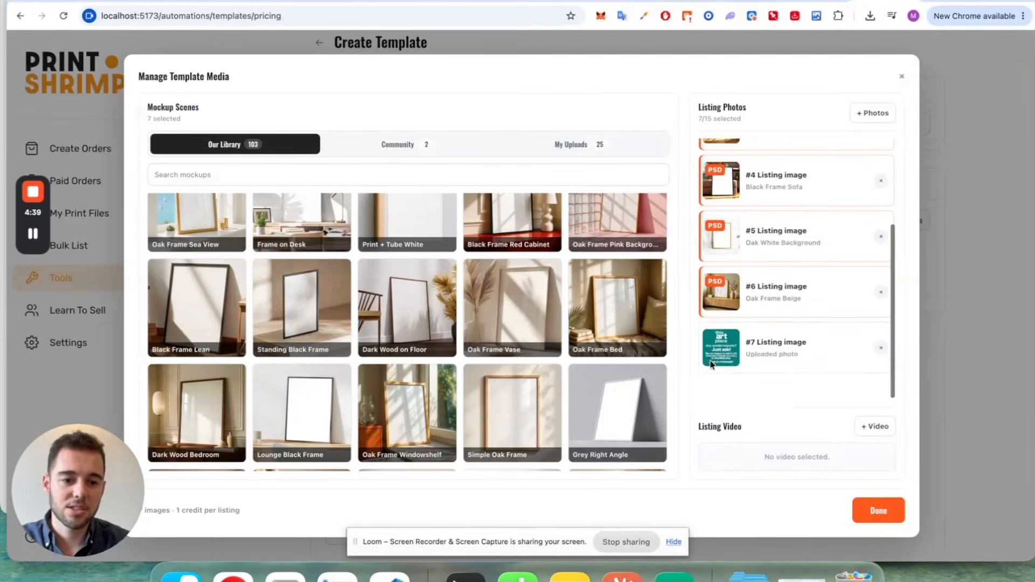
{"action": "left_click", "coordinate": [873, 427]}
{"action": "left_click", "coordinate": [467, 206]}
{"action": "key", "text": "Return"}
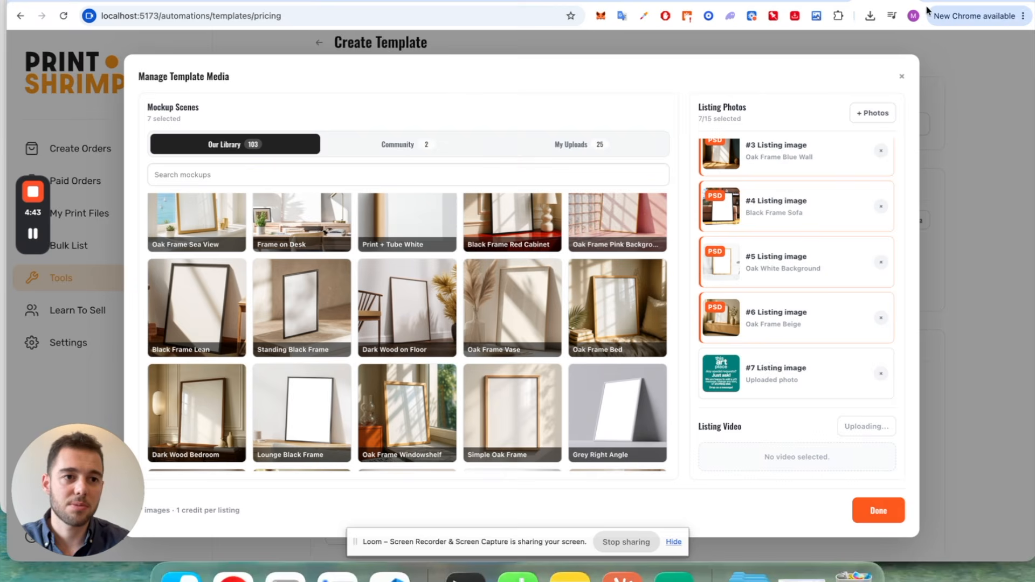
- Switch to the Etsy listing, view its gallery video, and return to the template's media manager
{"action": "left_click", "coordinate": [944, 2]}
{"action": "left_click", "coordinate": [177, 185]}
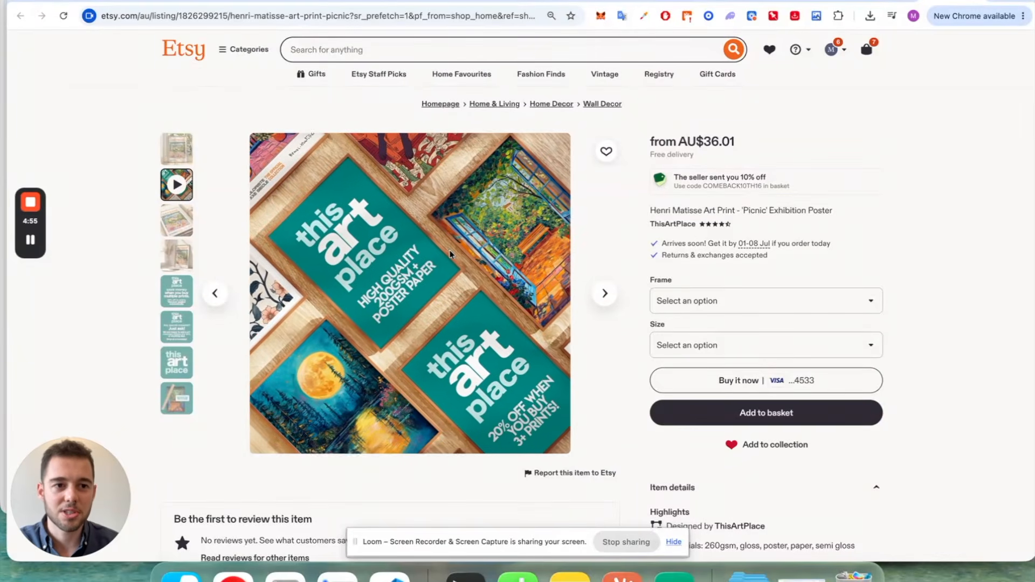
{"action": "left_click", "coordinate": [883, 1]}
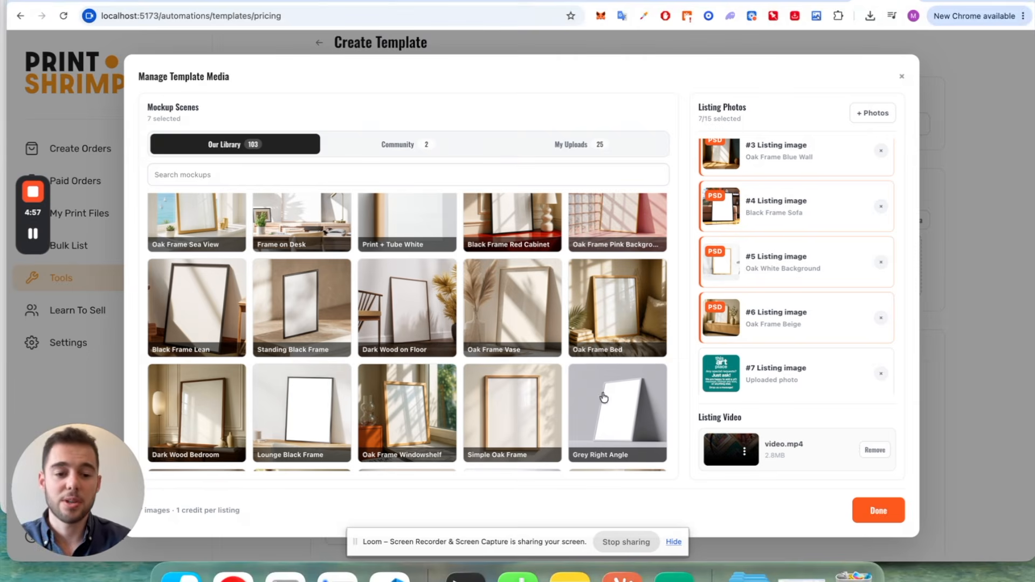
- Confirm the template's media selection and go to the AI content settings
{"action": "left_click", "coordinate": [869, 504]}
{"action": "scroll", "coordinate": [504, 322], "scroll_direction": "down", "scroll_amount": 3}
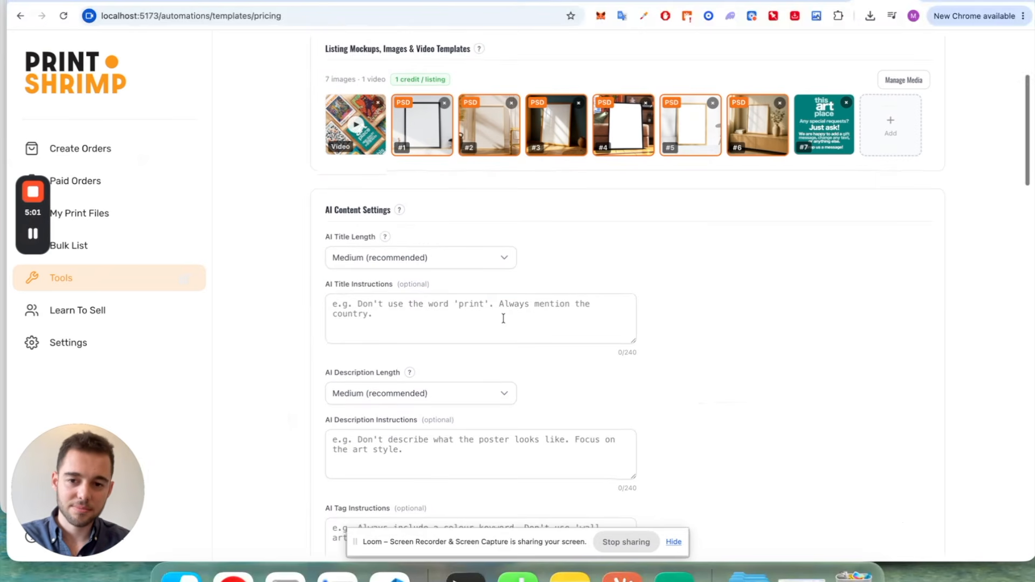
{"action": "scroll", "coordinate": [503, 318], "scroll_direction": "down", "scroll_amount": 1}
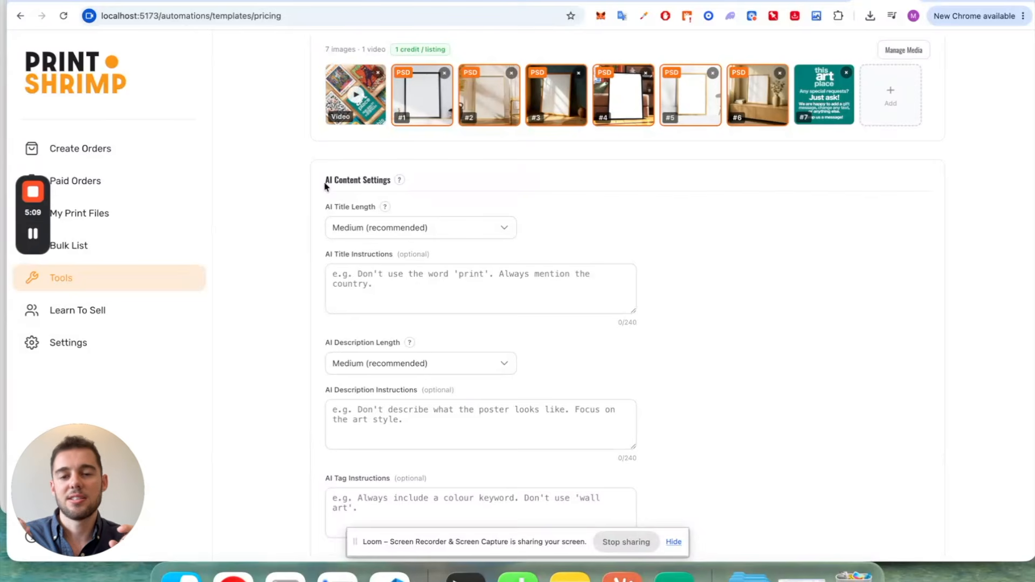
- Try "dont use print use poster" as the AI title instructions, and clear the text
{"action": "left_click", "coordinate": [454, 295]}
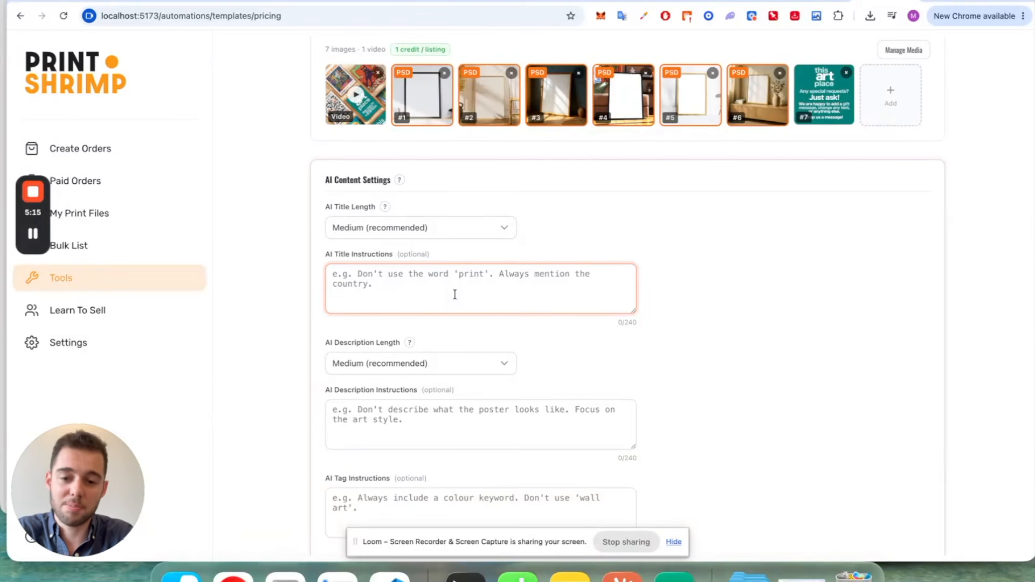
{"action": "type", "text": "do"}
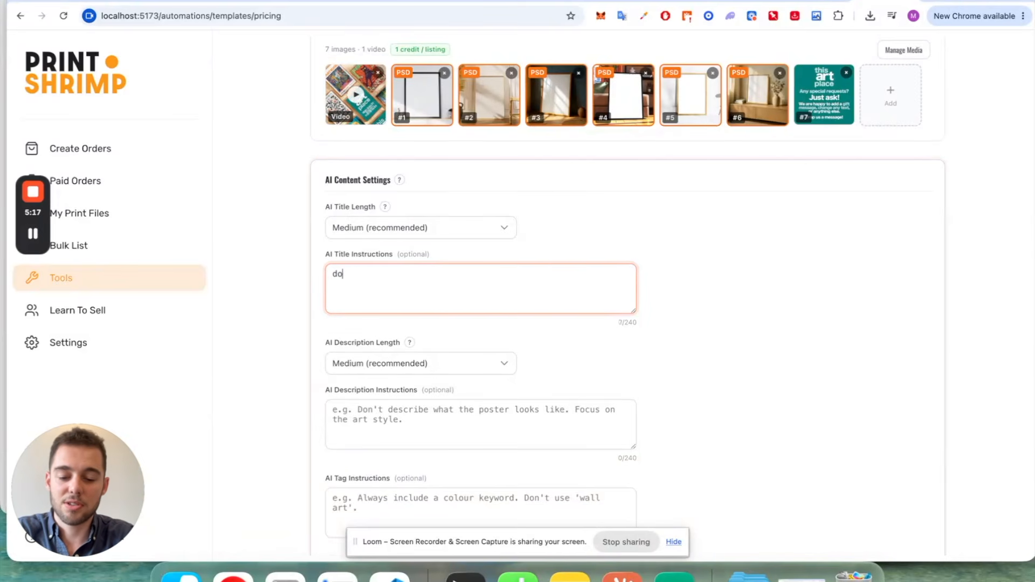
{"action": "type", "text": "nt use print use poster"}
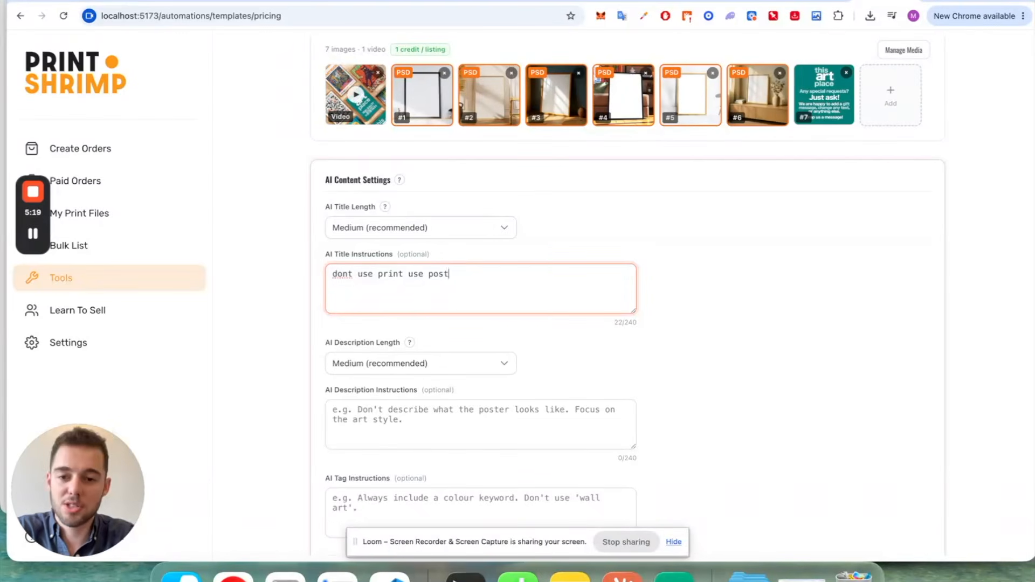
{"action": "key", "text": "ctrl+a"}
{"action": "key", "text": "BackSpace"}
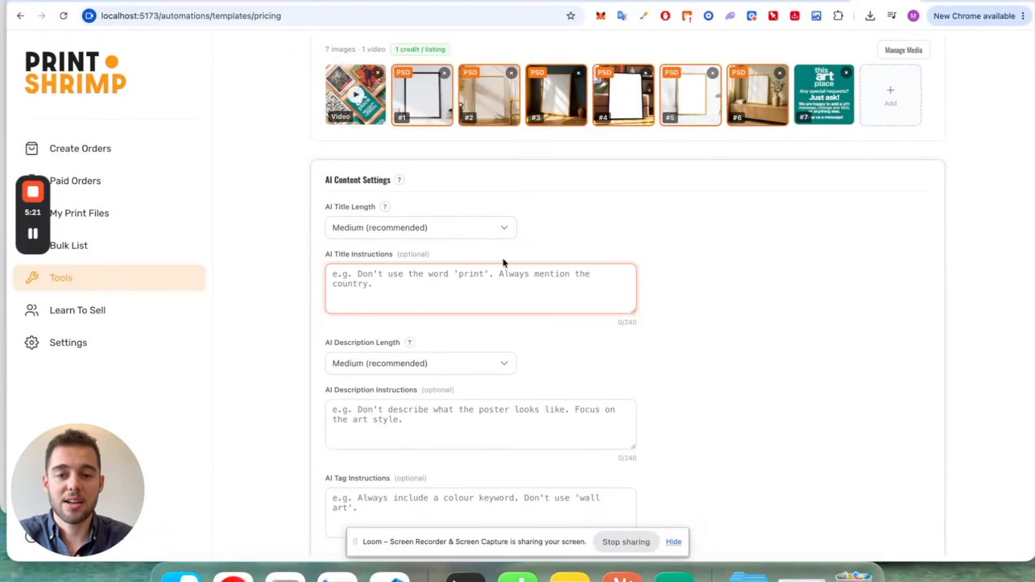
- Try "Kitten must be included in every title" as the AI title instructions in place of "cat keywords"
{"action": "scroll", "coordinate": [503, 262], "scroll_direction": "up", "scroll_amount": 5}
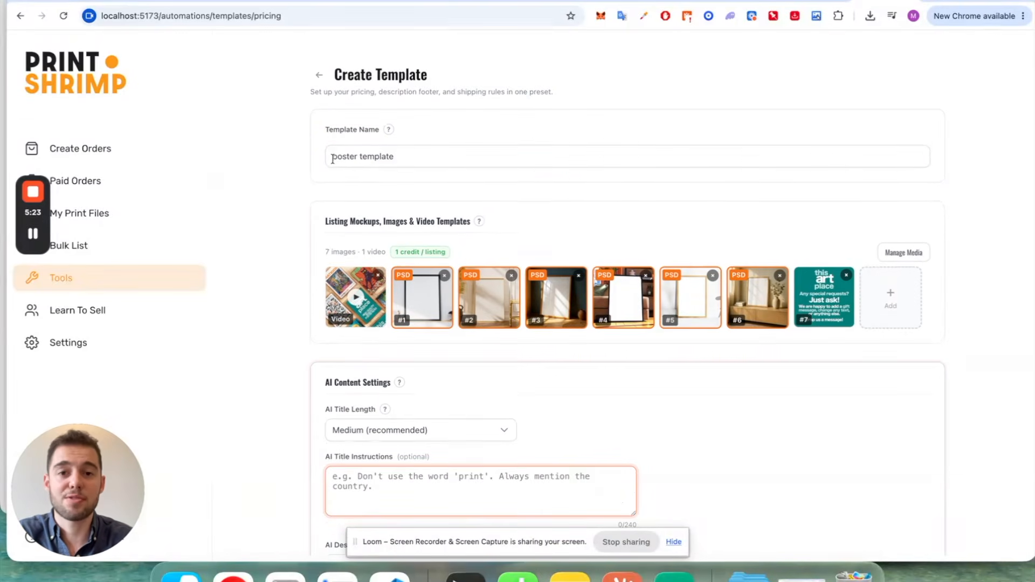
{"action": "scroll", "coordinate": [467, 203], "scroll_direction": "down", "scroll_amount": 3}
{"action": "type", "text": "cat"}
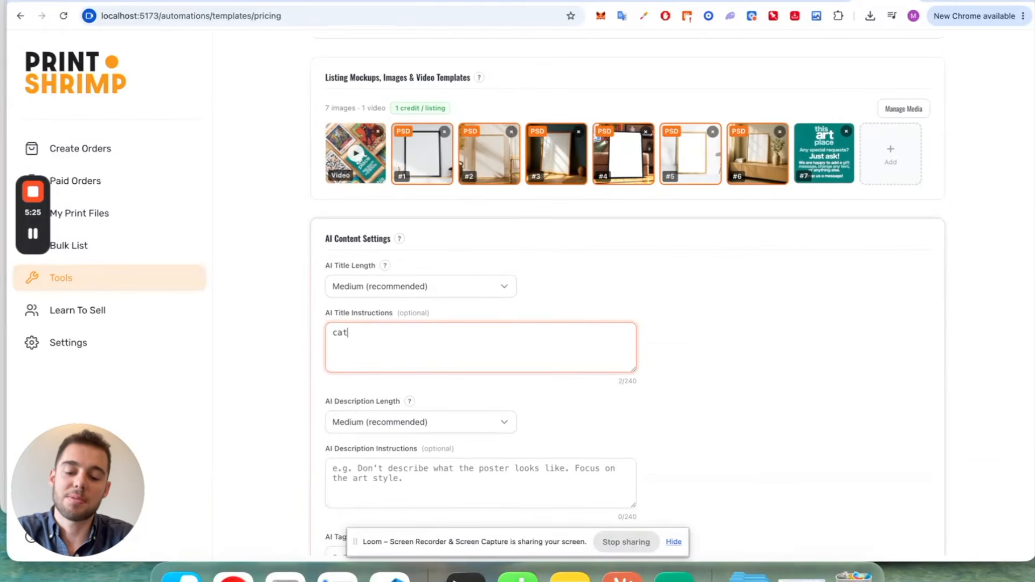
{"action": "type", "text": " keywords"}
{"action": "key", "text": "super+a"}
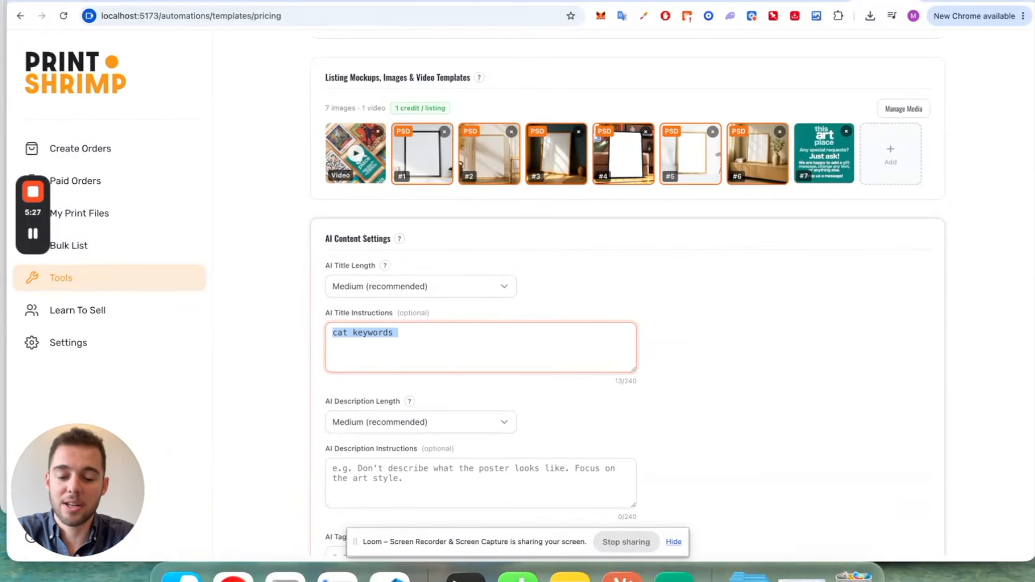
{"action": "type", "text": "Kitten"}
{"action": "key", "text": "BackSpace"}
{"action": "key", "text": "BackSpace"}
{"action": "type", "text": "en must be included in every title"}
{"action": "scroll", "coordinate": [398, 354], "scroll_direction": "down", "scroll_amount": 3}
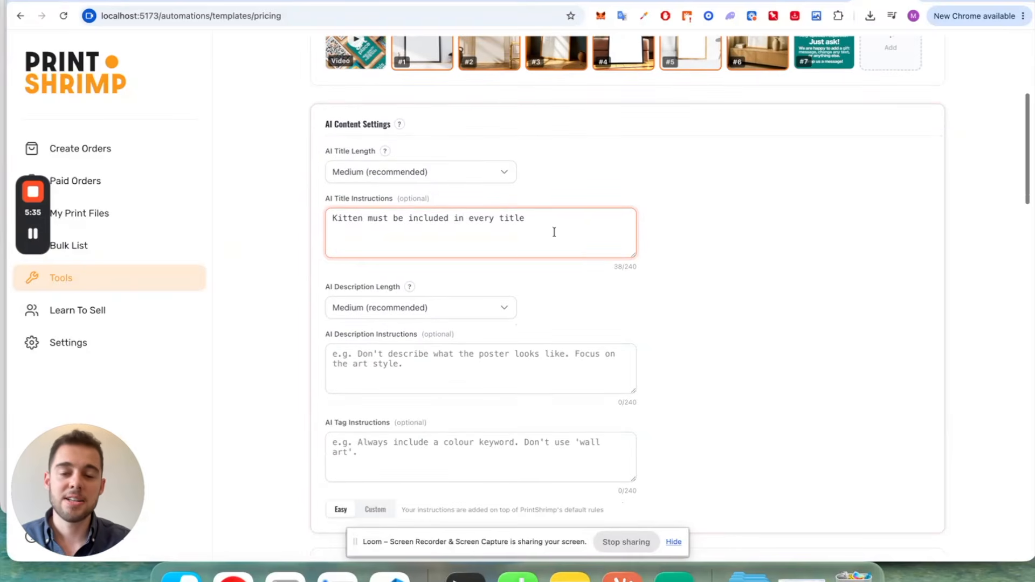
{"action": "triple_click", "coordinate": [387, 221]}
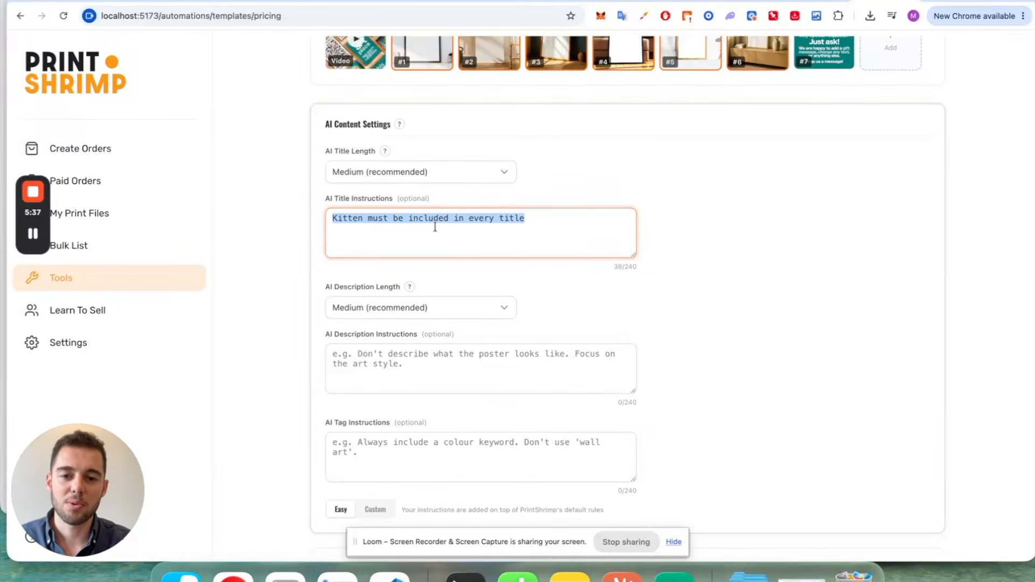
- Try the Custom instruction mode, switch back to Easy, and clear the AI title instructions
{"action": "scroll", "coordinate": [428, 202], "scroll_direction": "down", "scroll_amount": 3}
{"action": "left_click", "coordinate": [370, 383]}
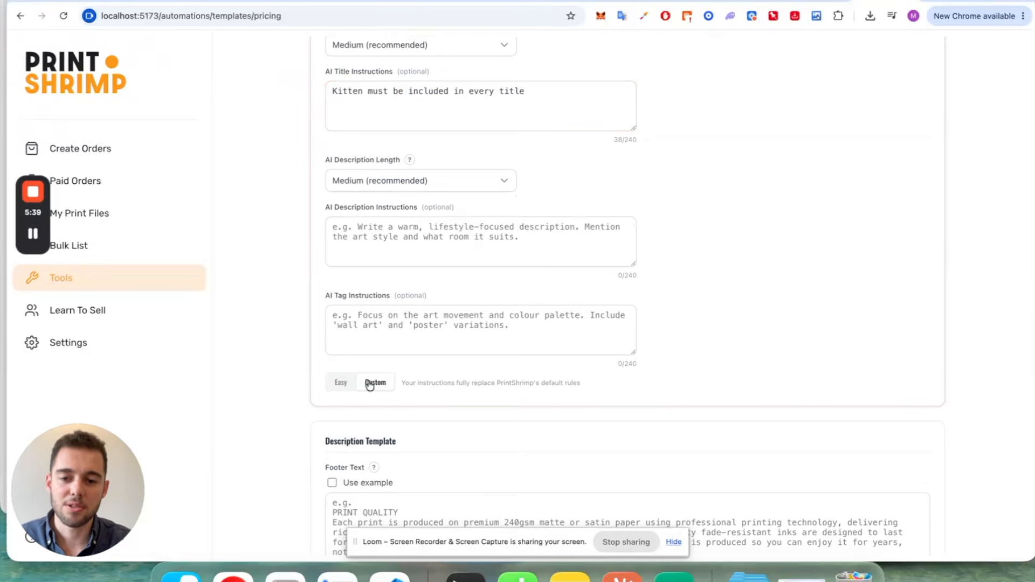
{"action": "scroll", "coordinate": [428, 351], "scroll_direction": "up", "scroll_amount": 2}
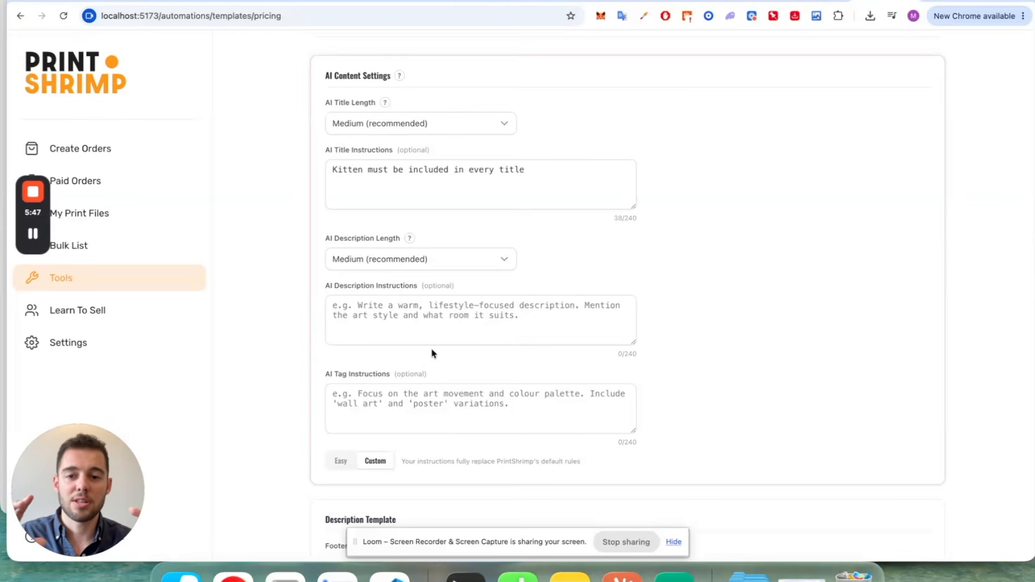
{"action": "left_click", "coordinate": [341, 463]}
{"action": "mouse_move", "coordinate": [412, 235]}
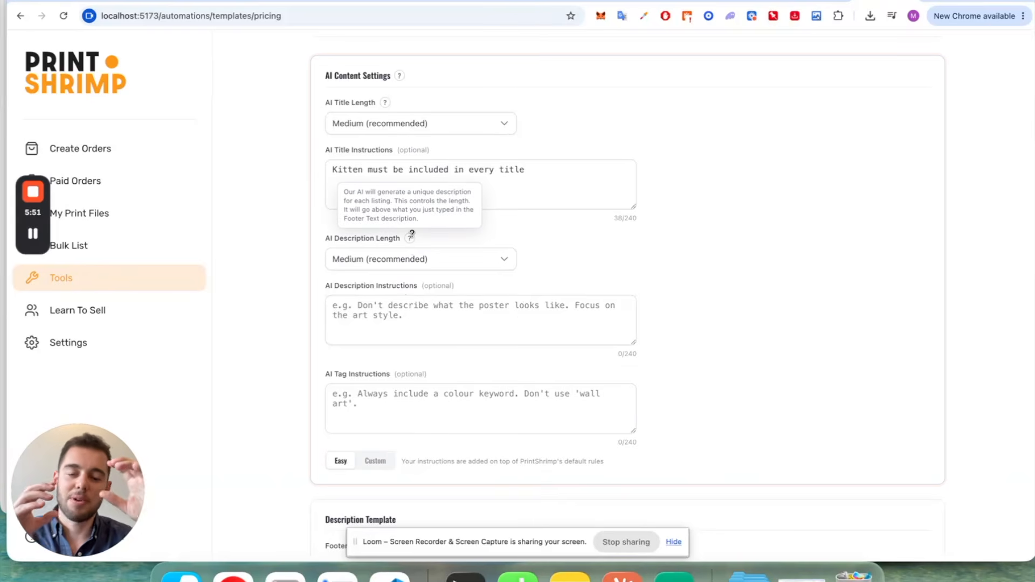
{"action": "left_click", "coordinate": [376, 461]}
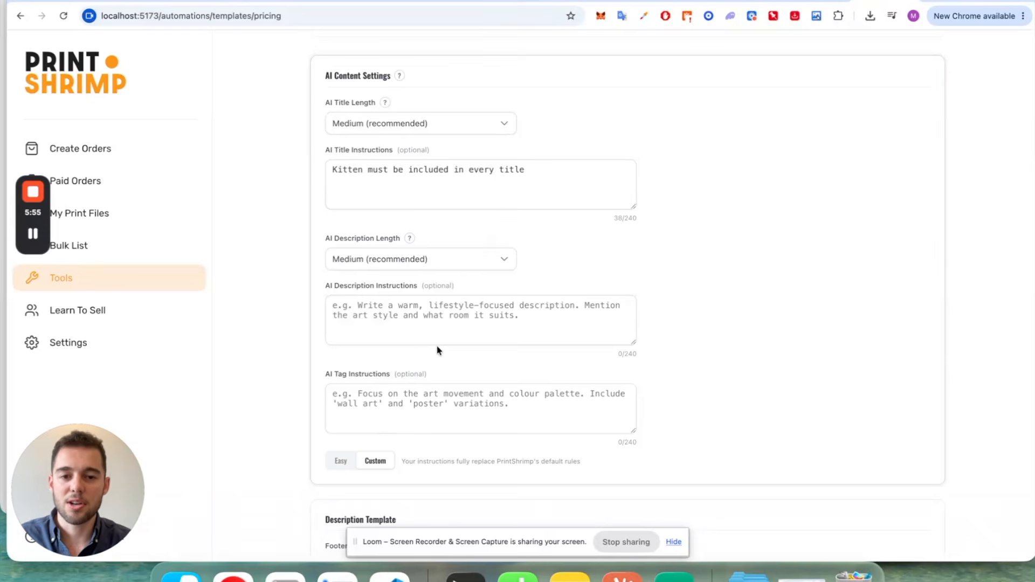
{"action": "double_click", "coordinate": [534, 193]}
{"action": "left_click", "coordinate": [339, 461]}
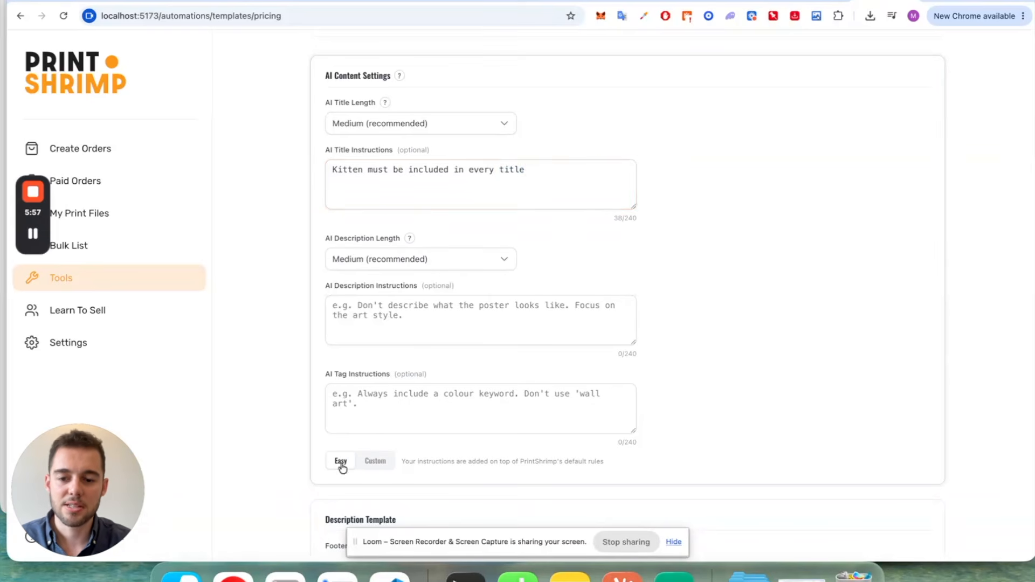
{"action": "triple_click", "coordinate": [550, 170]}
{"action": "key", "text": "BackSpace"}
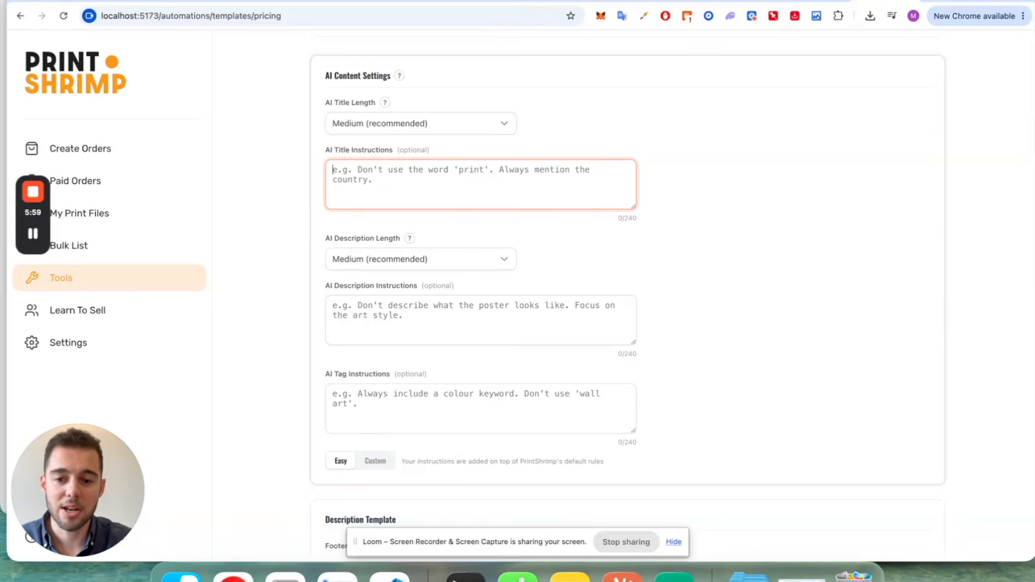
- Fill the description template's footer text with the example and enlarge the text box to fit it
{"action": "scroll", "coordinate": [671, 314], "scroll_direction": "down", "scroll_amount": 6}
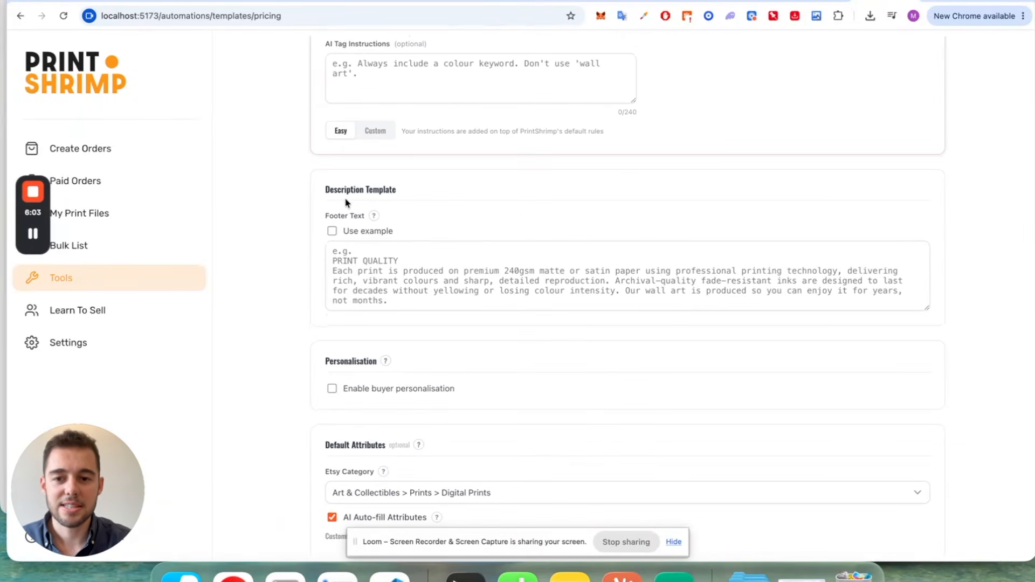
{"action": "left_click", "coordinate": [332, 231]}
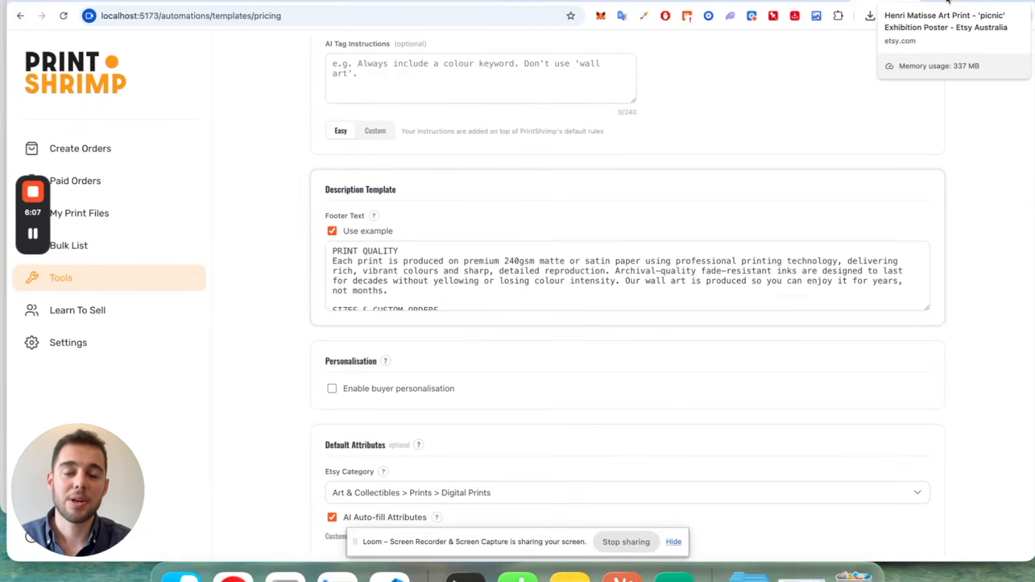
{"action": "left_click_drag", "start_coordinate": [927, 309], "coordinate": [927, 530]}
{"action": "right_click", "coordinate": [684, 392]}
- Try adding the line "seo keyword desc" and blank lines above PRINT QUALITY in the footer text
{"action": "left_click", "coordinate": [339, 249]}
{"action": "left_click_drag", "start_coordinate": [341, 252], "coordinate": [321, 252]}
{"action": "key", "text": "Left"}
{"action": "key", "text": "Return"}
{"action": "key", "text": "Return"}
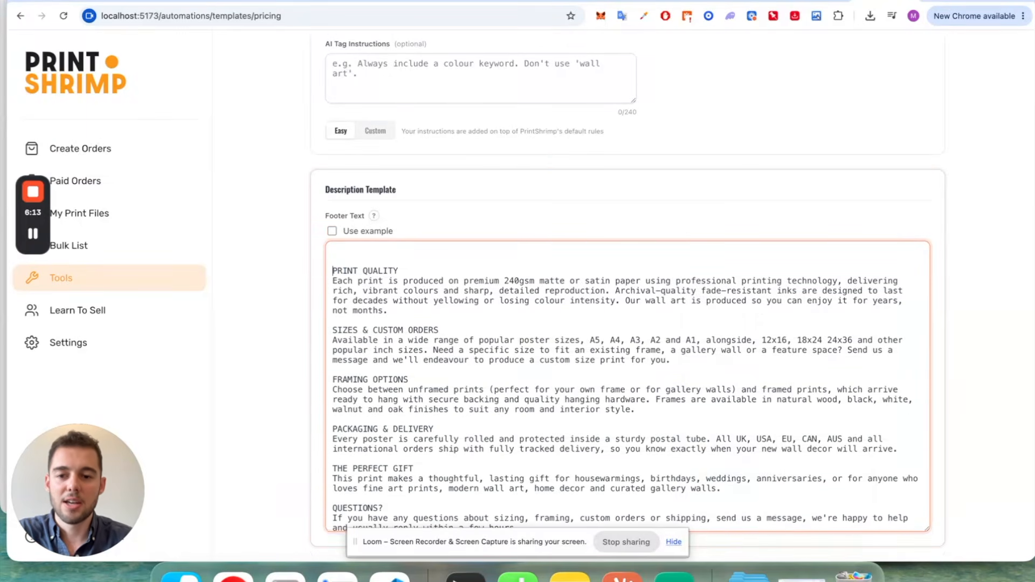
{"action": "key", "text": "Return"}
{"action": "key", "text": "Up"}
{"action": "key", "text": "Up"}
{"action": "type", "text": "seo k"}
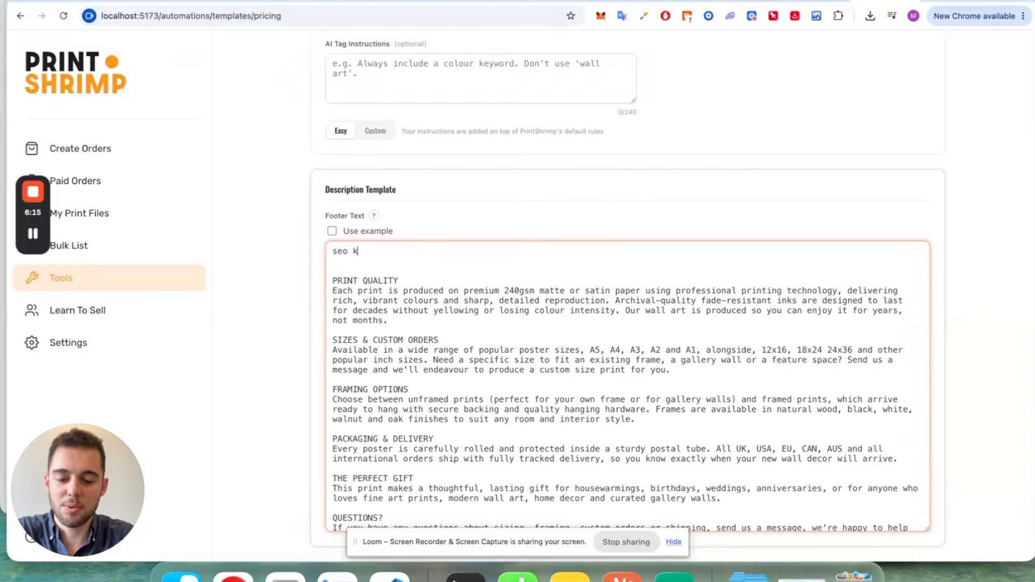
{"action": "type", "text": "eyword dees"}
{"action": "key", "text": "BackSpace"}
{"action": "key", "text": "BackSpace"}
{"action": "type", "text": "sc"}
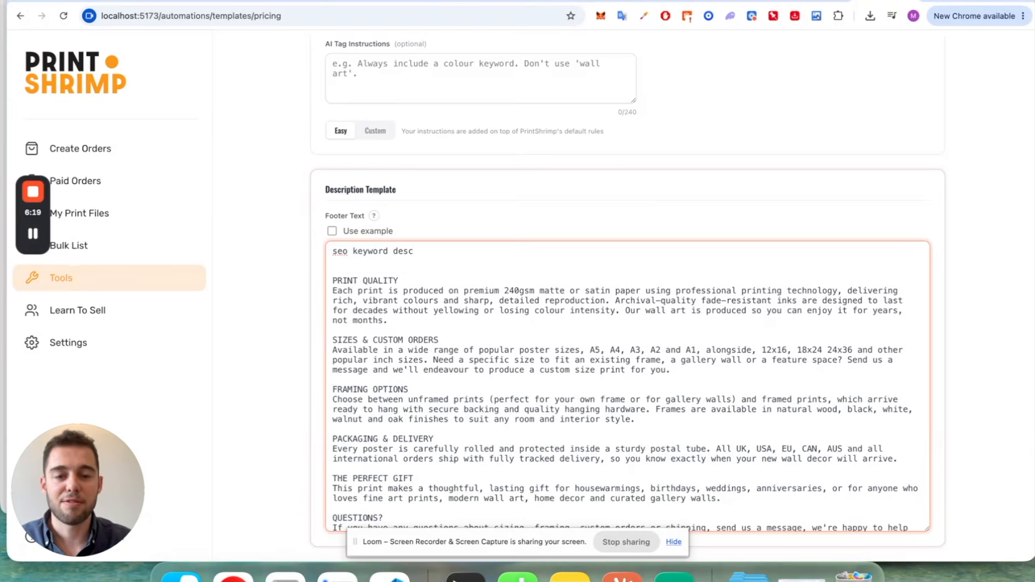
- Switch to the Etsy listing, examine its first photo and item description, and return to the template
{"action": "left_click", "coordinate": [953, 1]}
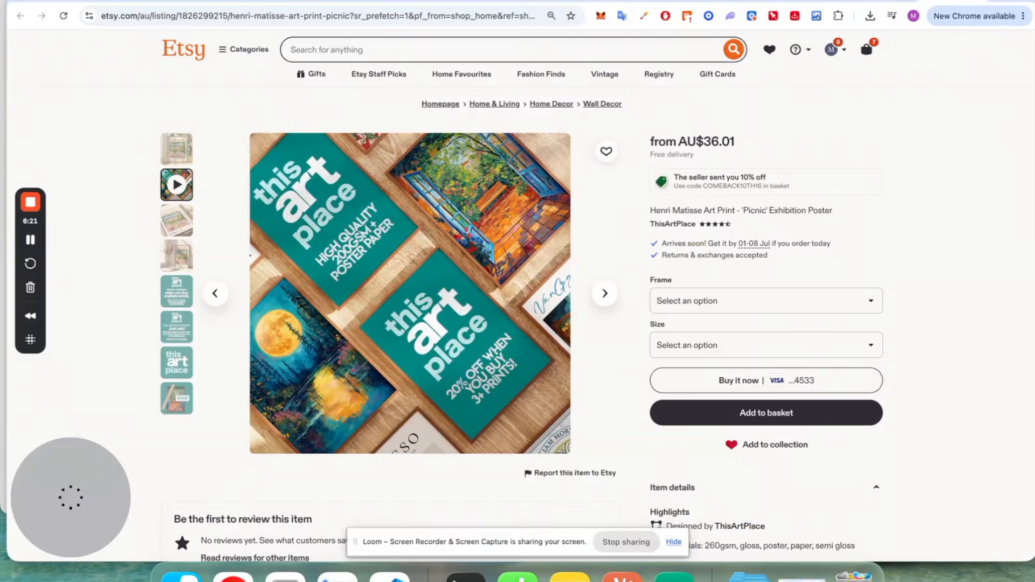
{"action": "scroll", "coordinate": [758, 299], "scroll_direction": "down", "scroll_amount": 5}
{"action": "left_click_drag", "start_coordinate": [650, 260], "coordinate": [680, 465]}
{"action": "scroll", "coordinate": [680, 473], "scroll_direction": "down", "scroll_amount": 3}
{"action": "left_click", "coordinate": [645, 162]}
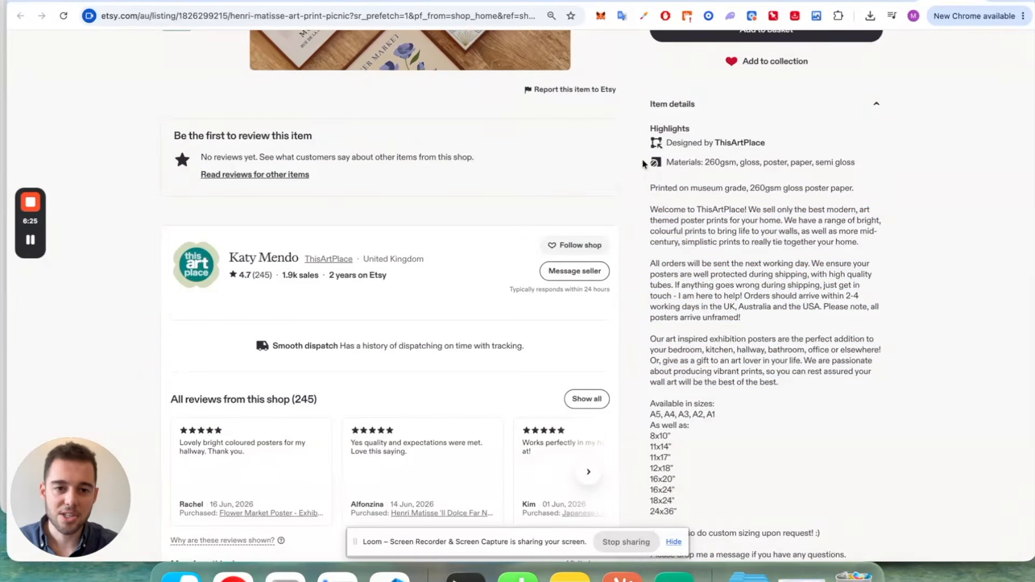
{"action": "scroll", "coordinate": [651, 185], "scroll_direction": "up", "scroll_amount": 10}
{"action": "scroll", "coordinate": [145, 178], "scroll_direction": "down", "scroll_amount": 1}
{"action": "left_click", "coordinate": [176, 148]}
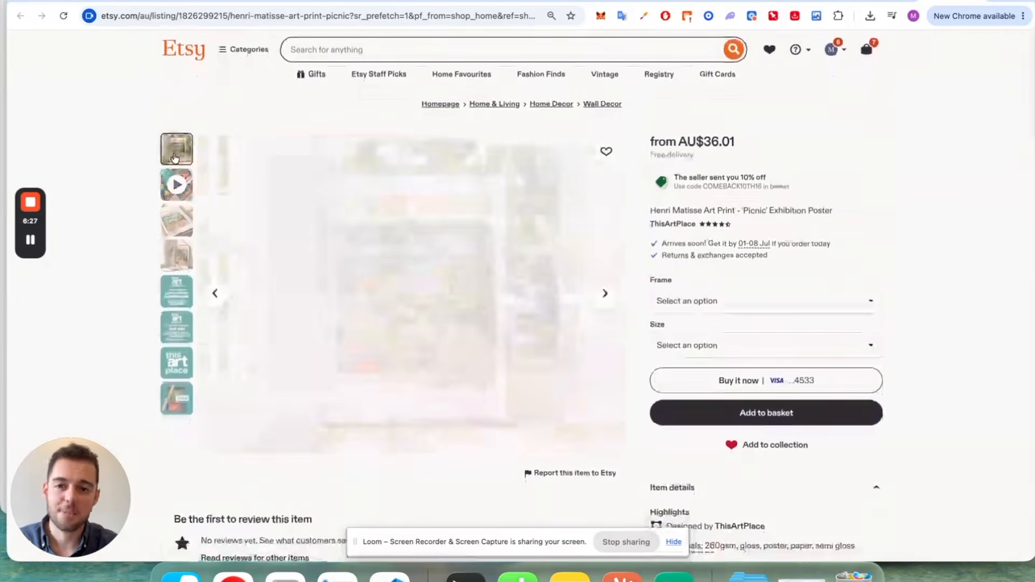
{"action": "scroll", "coordinate": [786, 76], "scroll_direction": "down", "scroll_amount": 10}
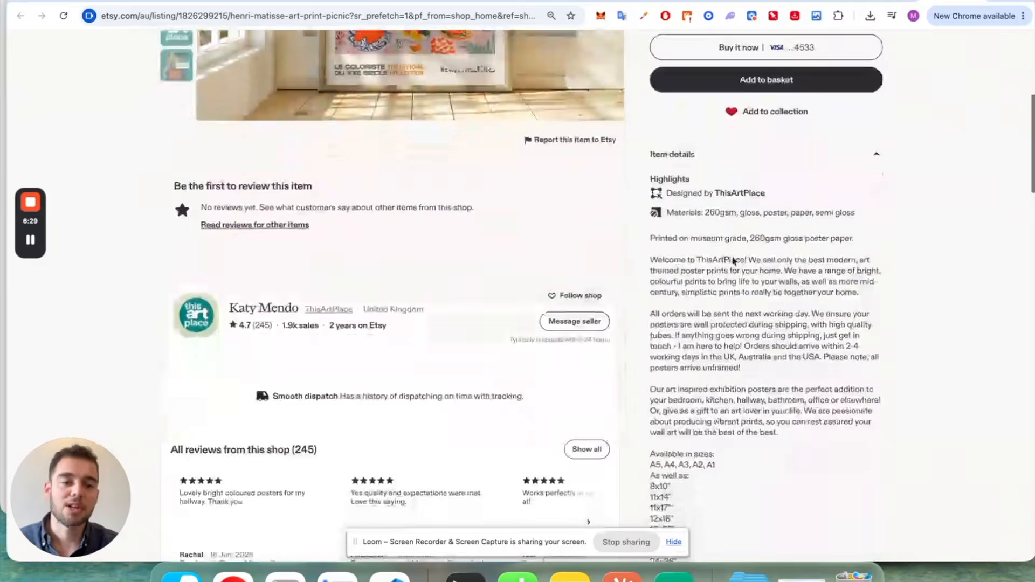
{"action": "scroll", "coordinate": [657, 249], "scroll_direction": "down", "scroll_amount": 2}
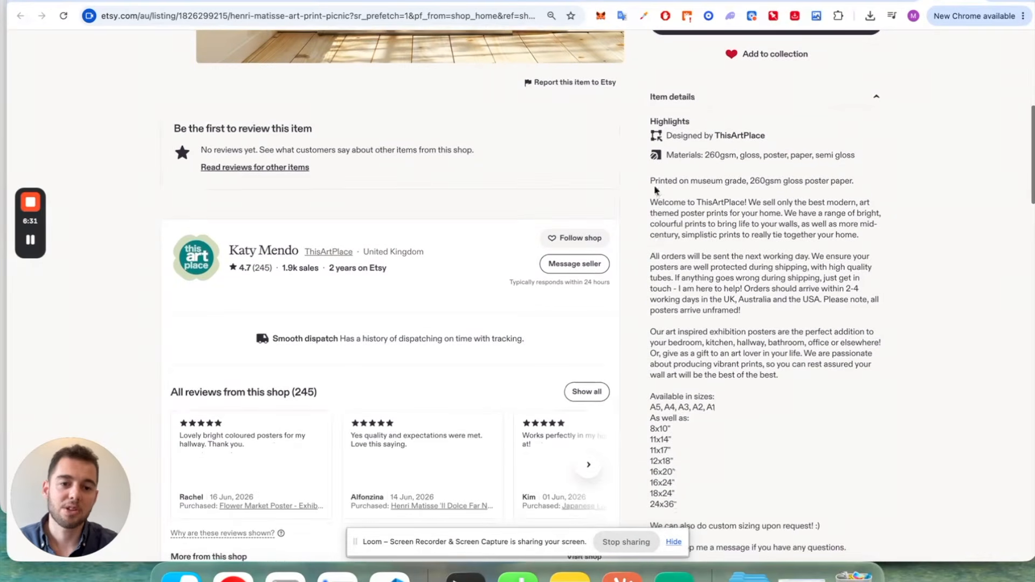
{"action": "left_click_drag", "start_coordinate": [648, 180], "coordinate": [689, 546]}
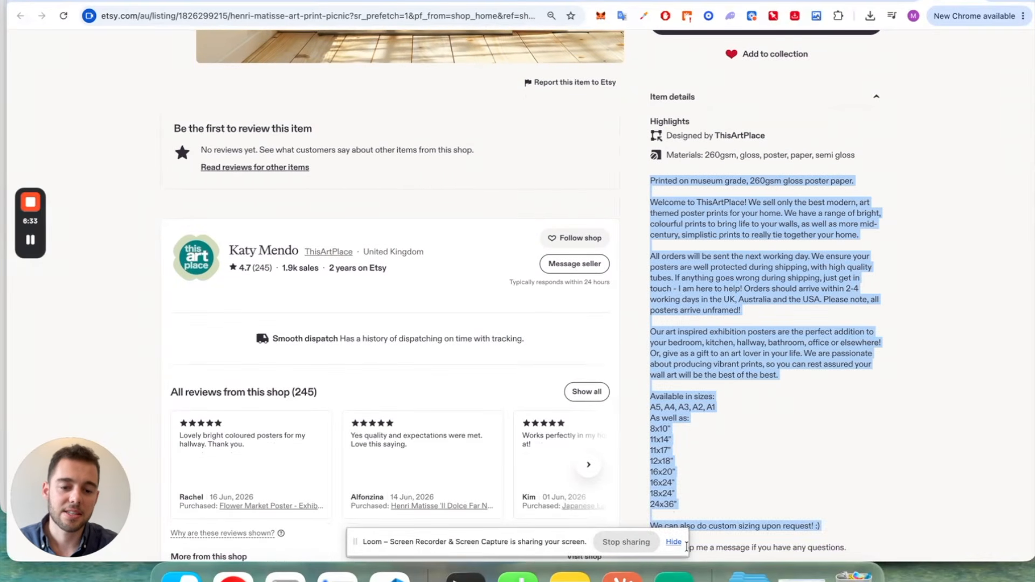
{"action": "scroll", "coordinate": [754, 431], "scroll_direction": "down", "scroll_amount": 3}
{"action": "left_click", "coordinate": [881, 2]}
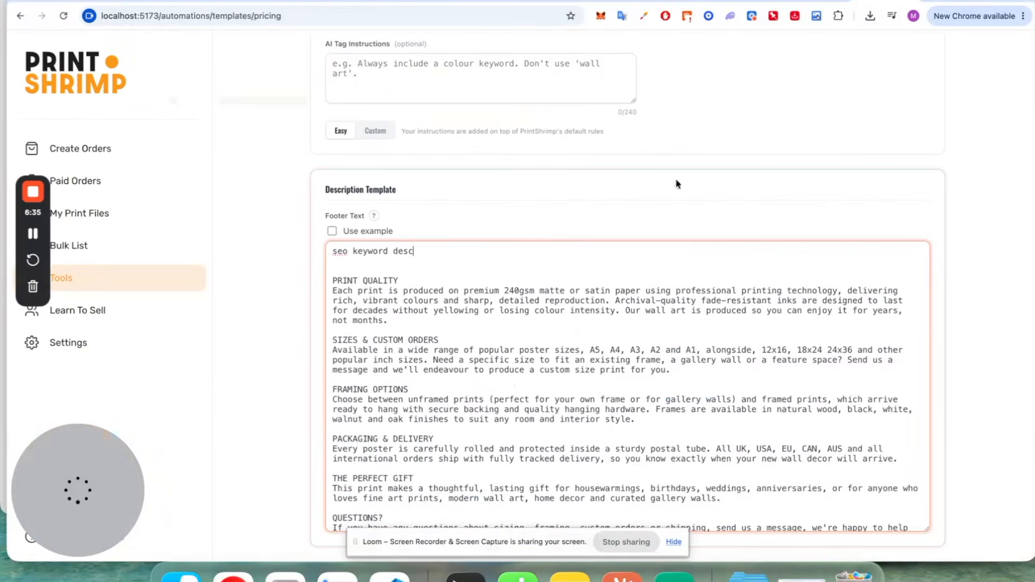
- Review the AI description settings and the available description lengths, keeping Medium (recommended)
{"action": "left_click", "coordinate": [408, 389]}
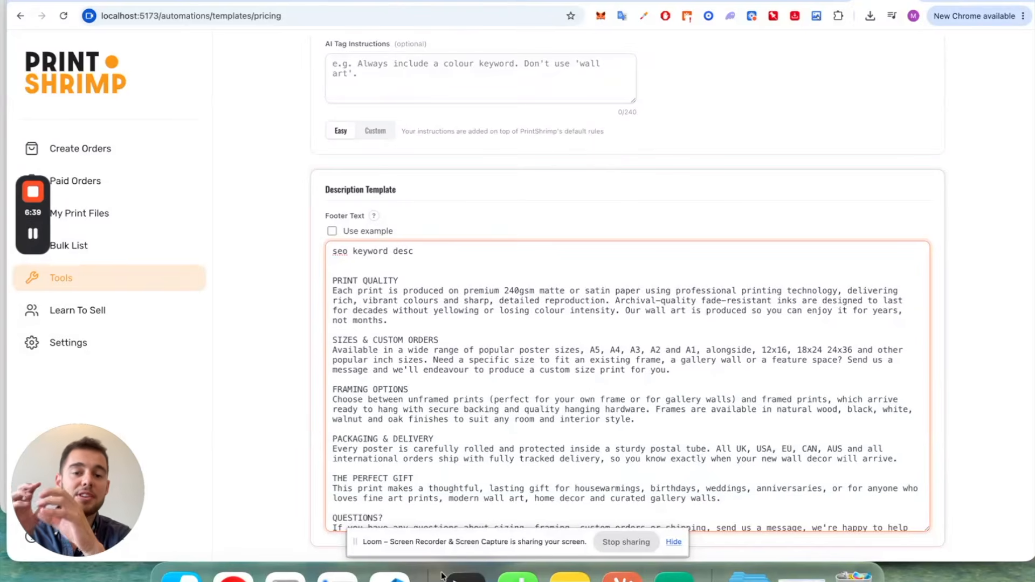
{"action": "scroll", "coordinate": [510, 462], "scroll_direction": "up", "scroll_amount": 5}
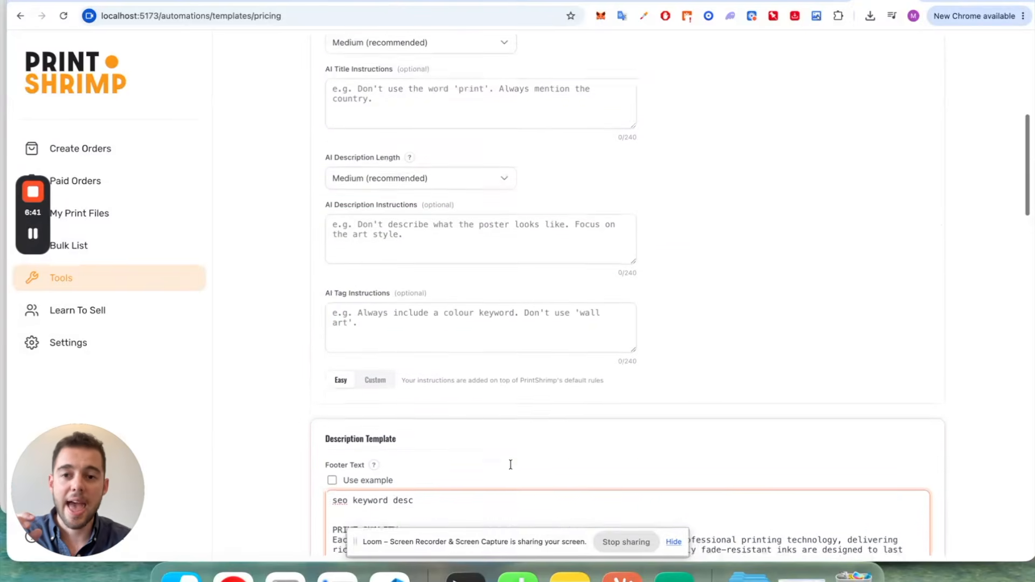
{"action": "left_click_drag", "start_coordinate": [324, 174], "coordinate": [619, 270]}
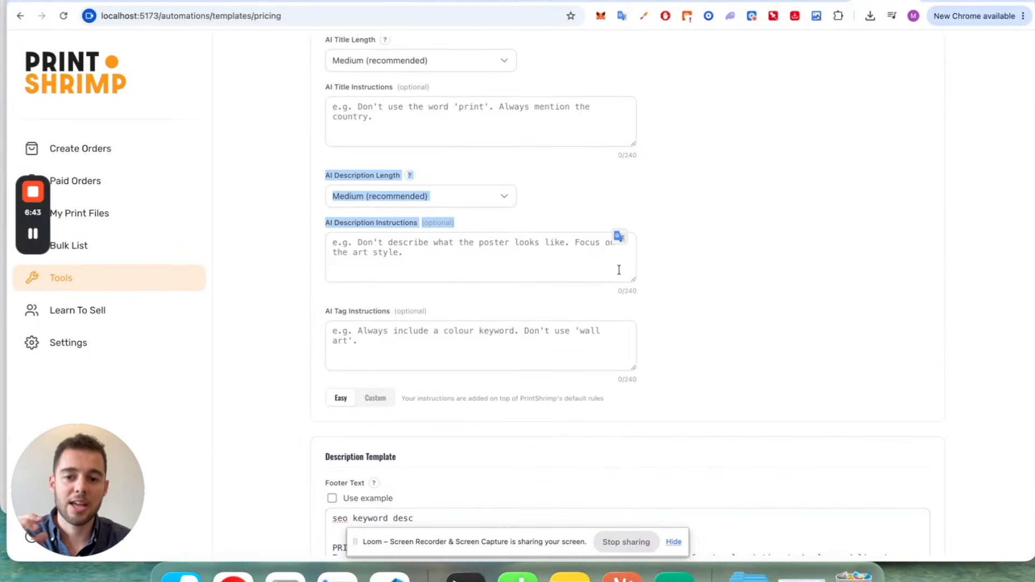
{"action": "left_click", "coordinate": [461, 195]}
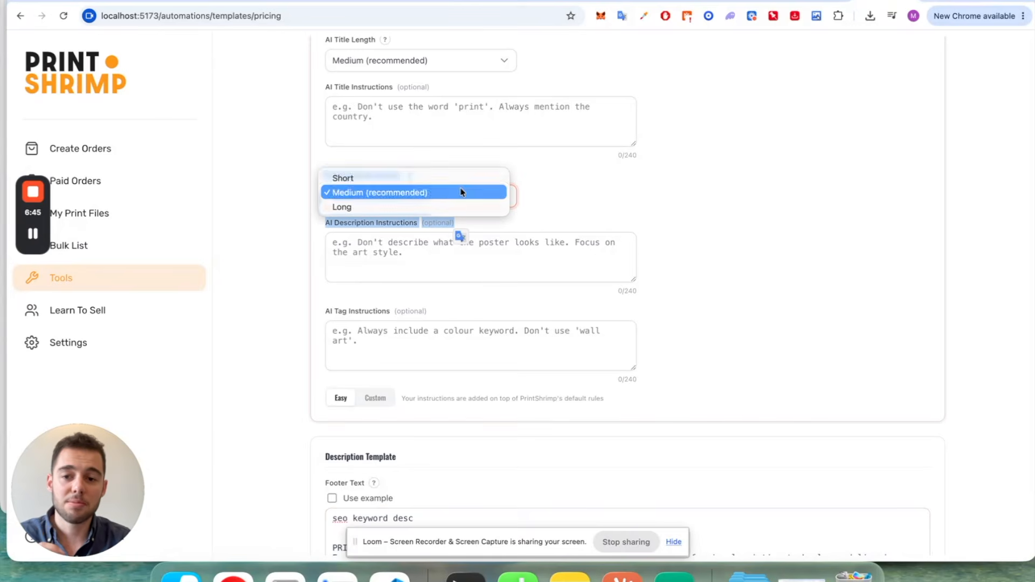
{"action": "left_click", "coordinate": [606, 202]}
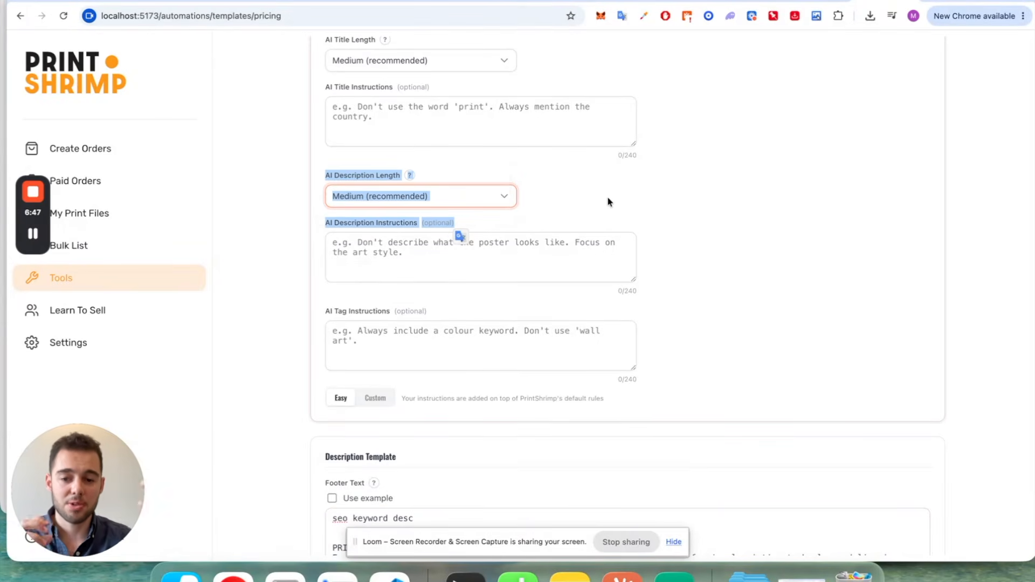
- Remove the "seo keyword desc" line from the footer text and turn the example text back on
{"action": "scroll", "coordinate": [758, 277], "scroll_direction": "down", "scroll_amount": 5}
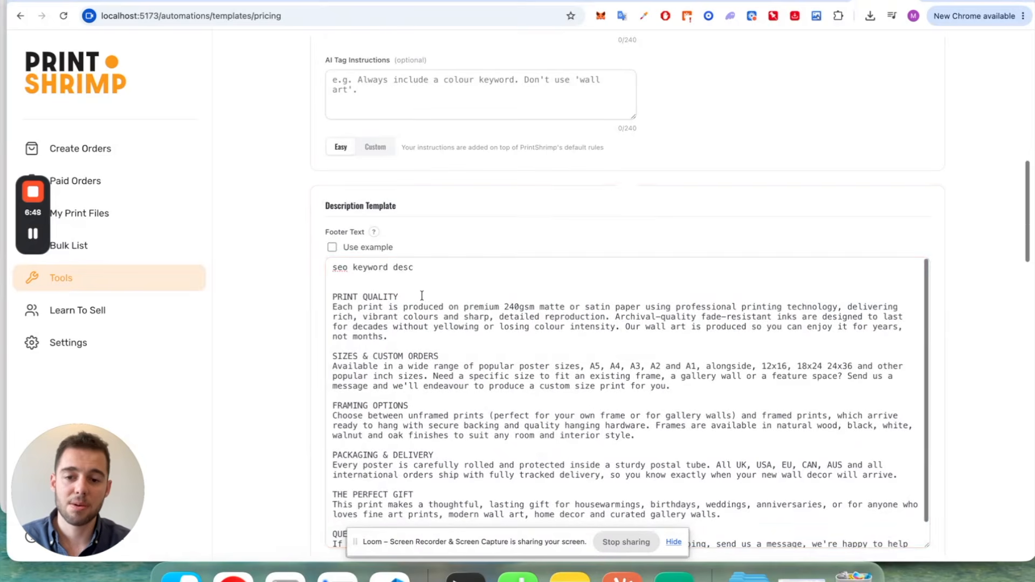
{"action": "left_click_drag", "start_coordinate": [333, 287], "coordinate": [325, 258]}
{"action": "key", "text": "BackSpace"}
{"action": "left_click", "coordinate": [332, 247]}
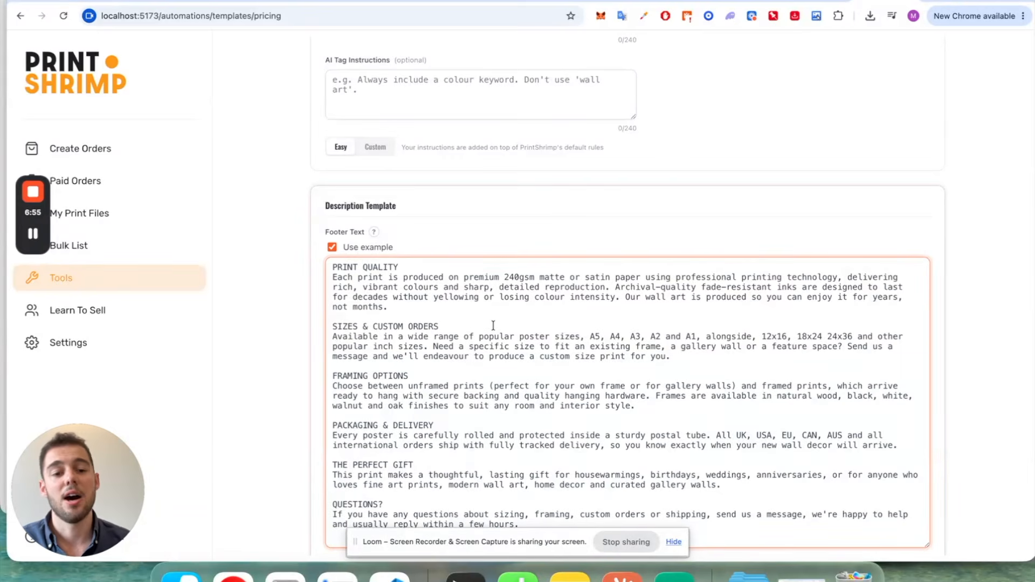
- Keep the Etsy category Art & Collectibles > Prints > Digital Prints and expand the customisable default attributes
{"action": "scroll", "coordinate": [493, 325], "scroll_direction": "down", "scroll_amount": 5}
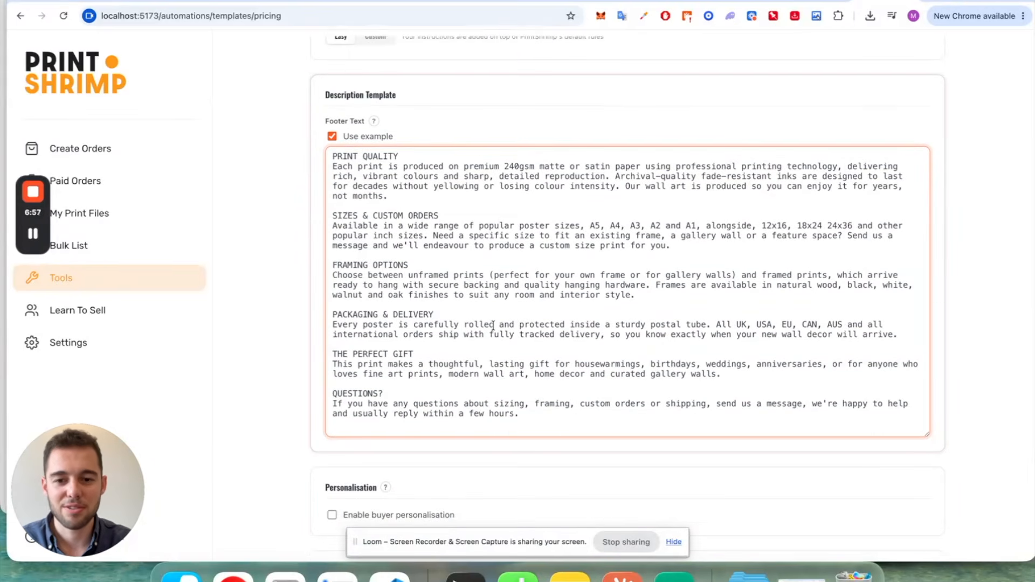
{"action": "scroll", "coordinate": [492, 325], "scroll_direction": "down", "scroll_amount": 6}
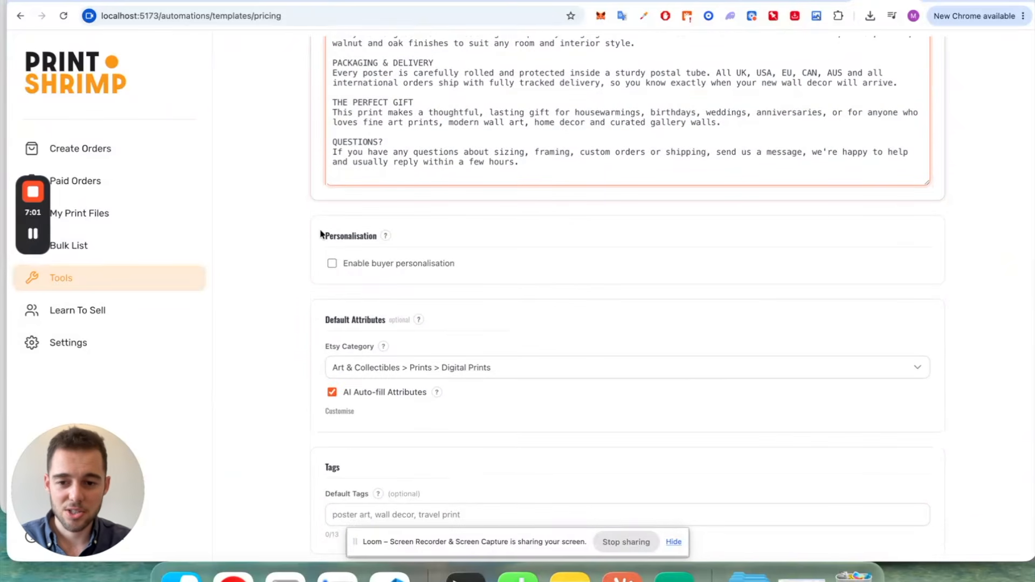
{"action": "scroll", "coordinate": [321, 237], "scroll_direction": "down", "scroll_amount": 2}
{"action": "scroll", "coordinate": [445, 347], "scroll_direction": "down", "scroll_amount": 1}
{"action": "left_click", "coordinate": [495, 278]}
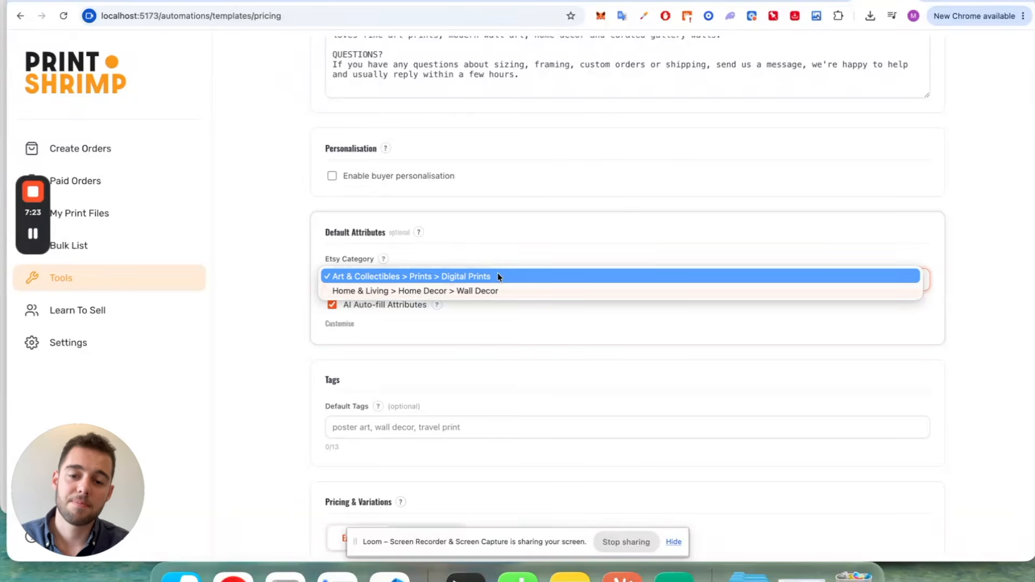
{"action": "left_click", "coordinate": [498, 276]}
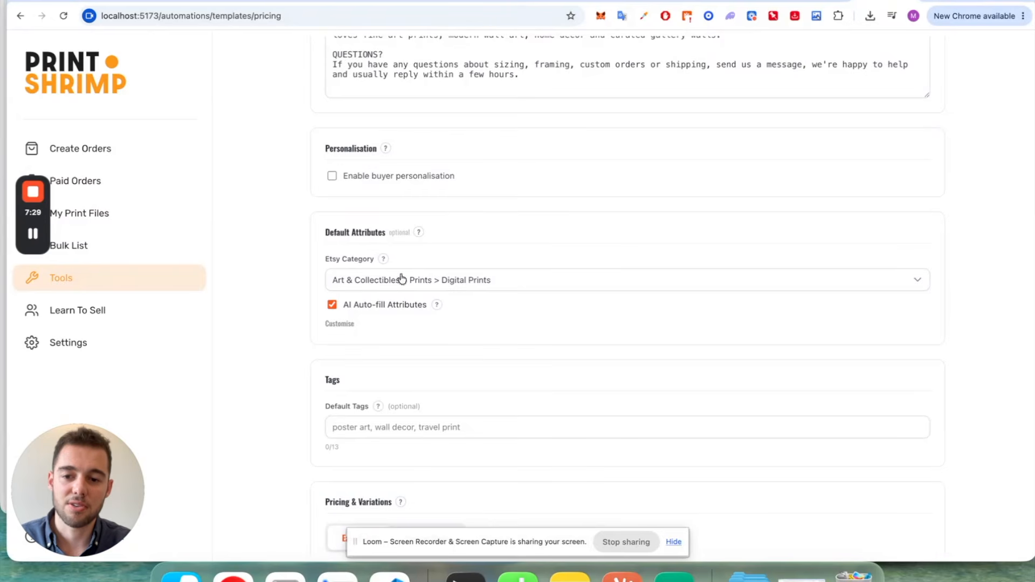
{"action": "scroll", "coordinate": [364, 334], "scroll_direction": "down", "scroll_amount": 2}
{"action": "left_click", "coordinate": [340, 273]}
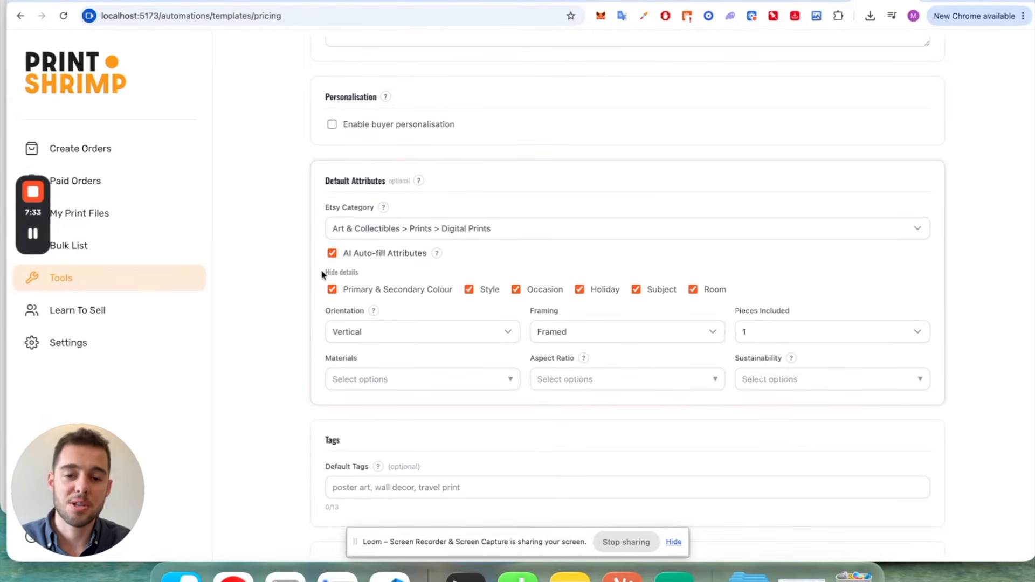
- Review the AI auto-fill options and default attribute fields, then collapse the attribute details
{"action": "left_click", "coordinate": [331, 274]}
{"action": "left_click", "coordinate": [332, 273]}
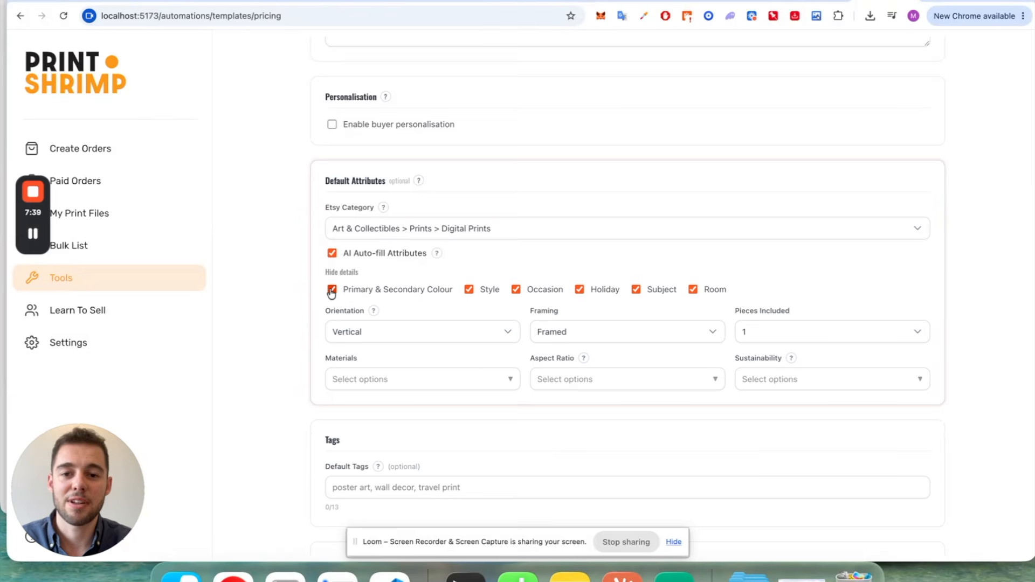
{"action": "left_click", "coordinate": [335, 272]}
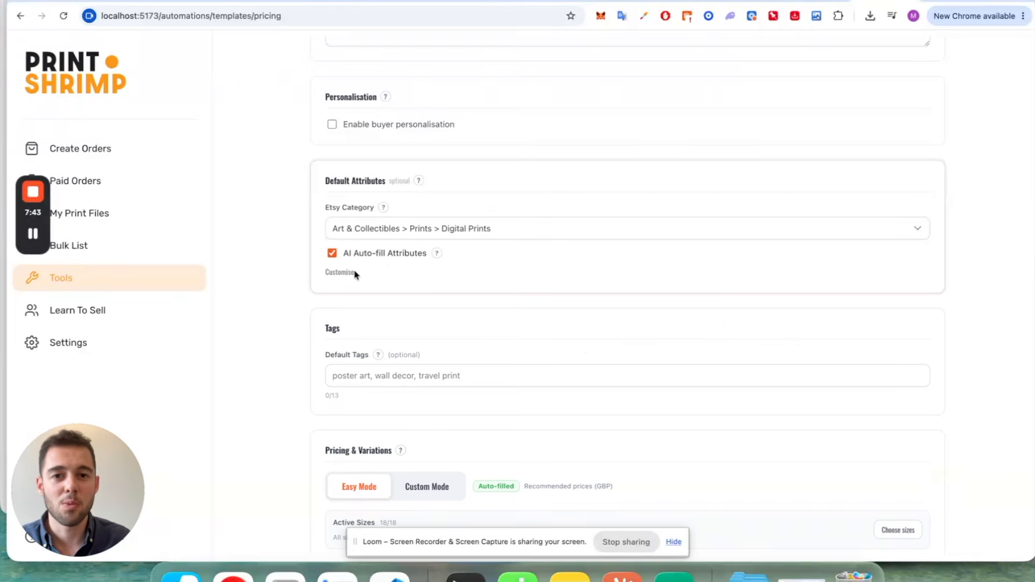
{"action": "left_click", "coordinate": [345, 274]}
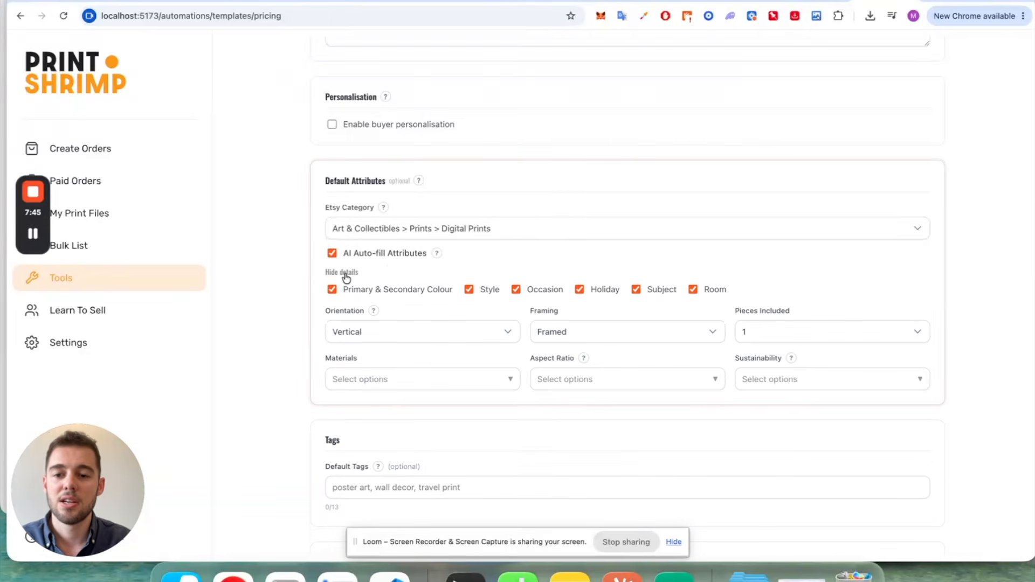
{"action": "left_click", "coordinate": [354, 294]}
{"action": "left_click", "coordinate": [354, 293]}
{"action": "left_click", "coordinate": [339, 273]}
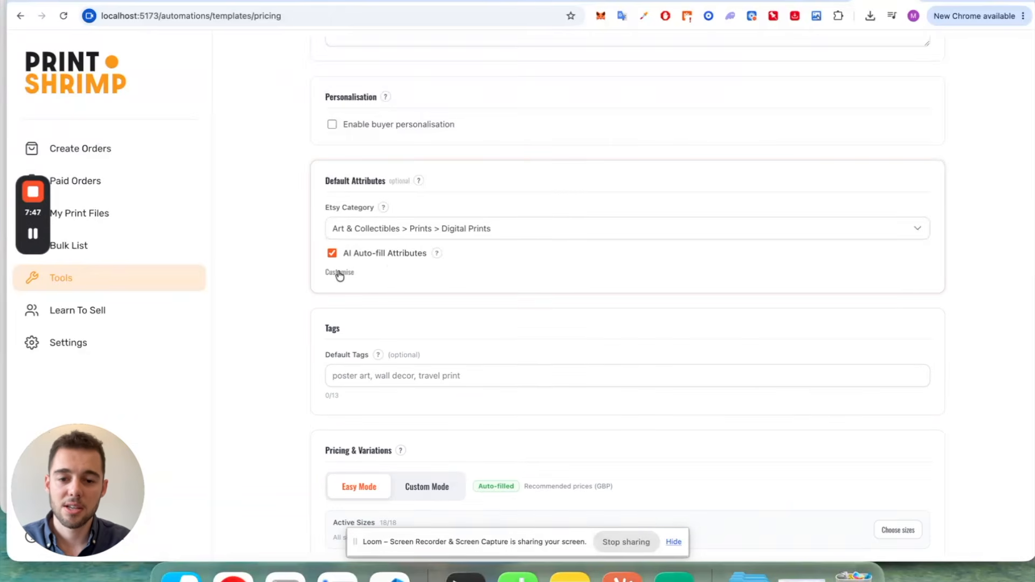
- Rename the template from poster to "cat template"
{"action": "scroll", "coordinate": [409, 264], "scroll_direction": "down", "scroll_amount": 3}
{"action": "left_click", "coordinate": [430, 240]}
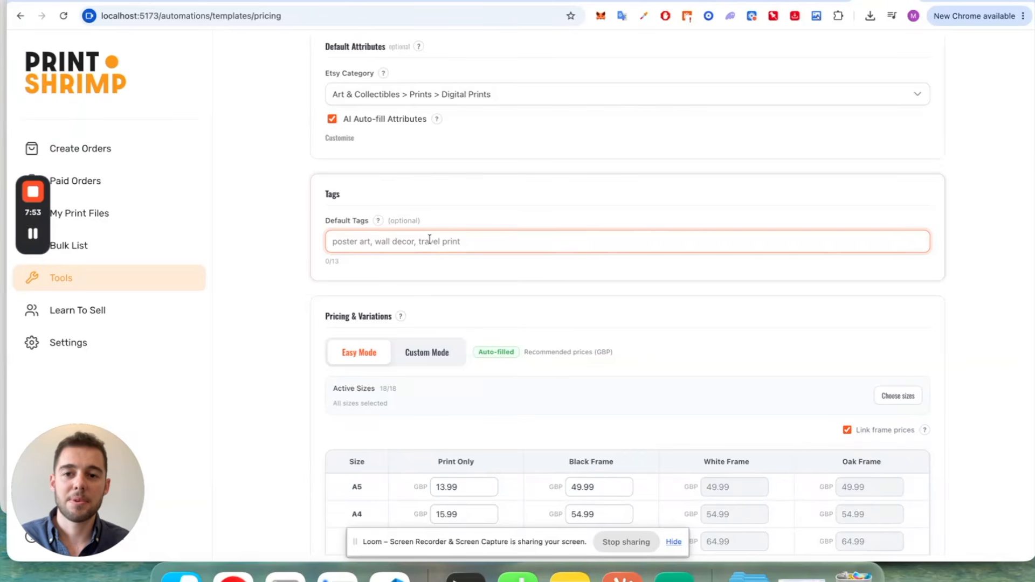
{"action": "scroll", "coordinate": [428, 240], "scroll_direction": "up", "scroll_amount": 15}
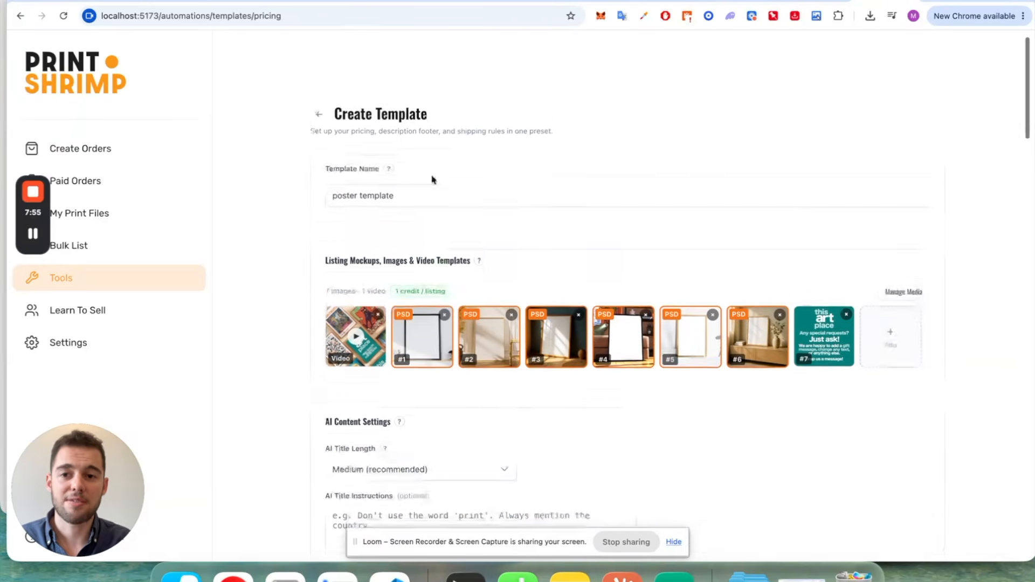
{"action": "left_click", "coordinate": [345, 160]}
{"action": "double_click", "coordinate": [345, 160]}
{"action": "type", "text": "wall"}
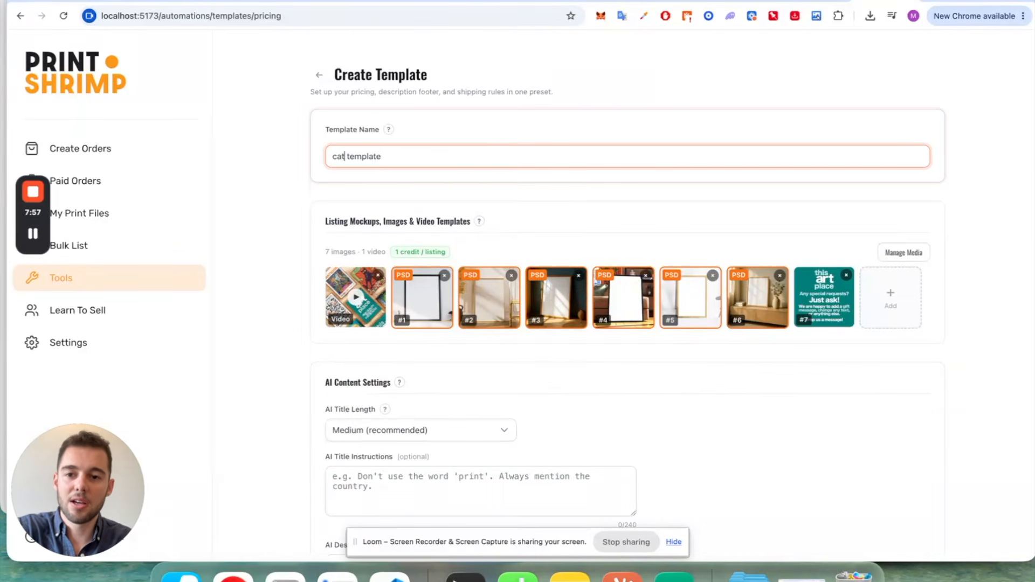
- Try adding "kitten poster" as a default tag and remove it again
{"action": "scroll", "coordinate": [345, 161], "scroll_direction": "down", "scroll_amount": 10}
{"action": "scroll", "coordinate": [374, 135], "scroll_direction": "up", "scroll_amount": 2}
{"action": "left_click", "coordinate": [374, 131]}
{"action": "scroll", "coordinate": [375, 135], "scroll_direction": "down", "scroll_amount": 7}
{"action": "scroll", "coordinate": [378, 324], "scroll_direction": "down", "scroll_amount": 5}
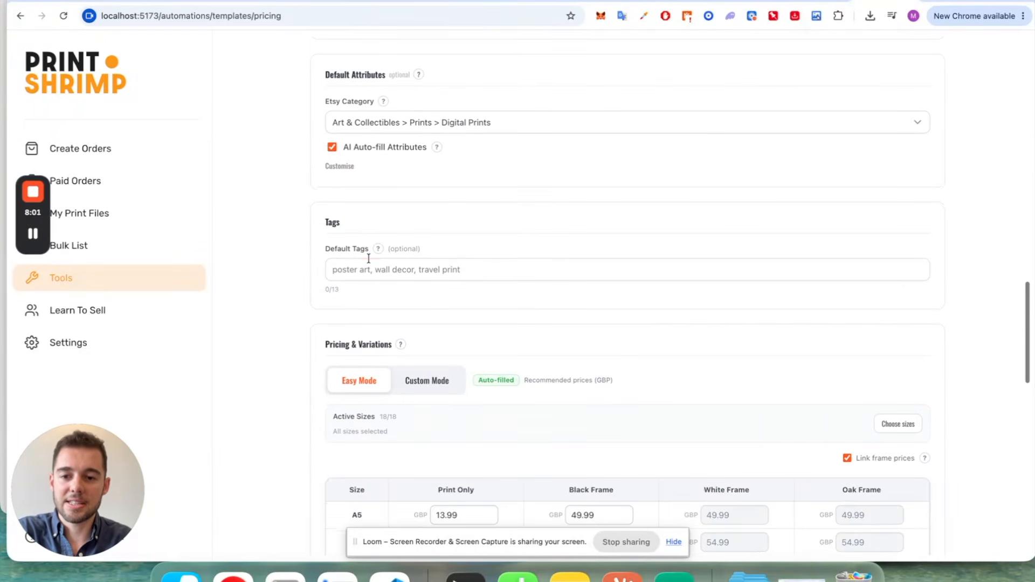
{"action": "left_click", "coordinate": [371, 266]}
{"action": "type", "text": "kitten poster"}
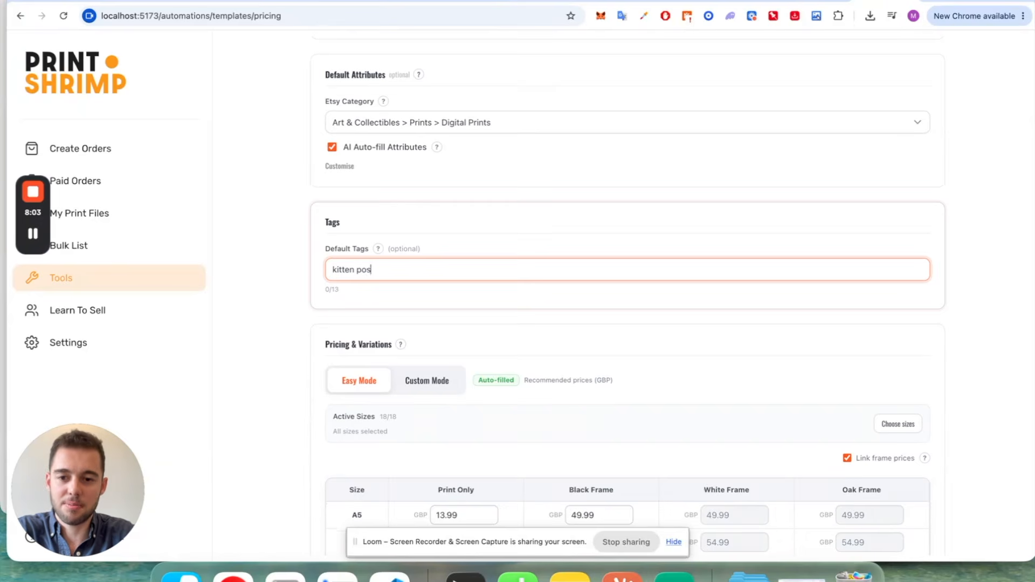
{"action": "key", "text": "Return"}
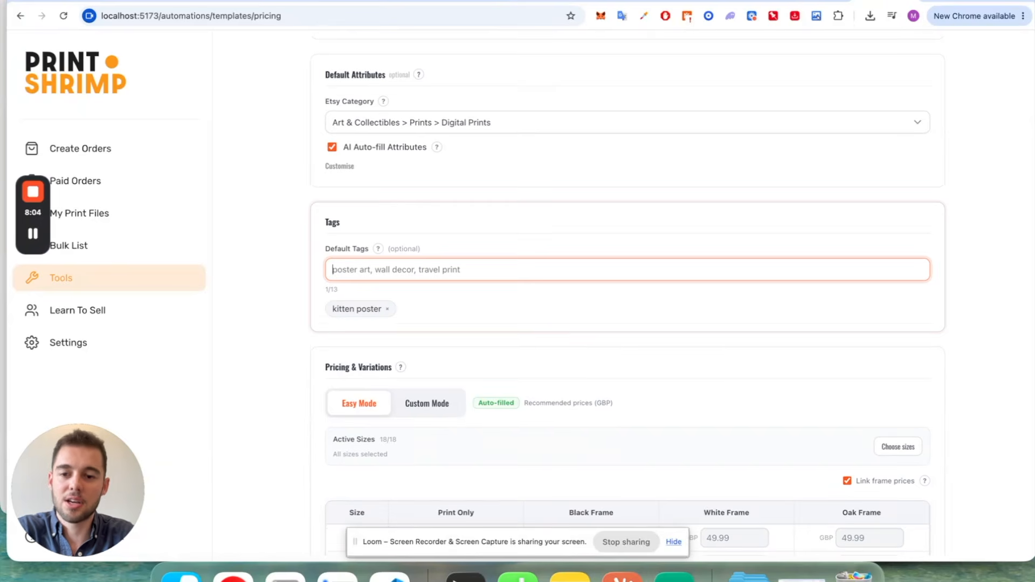
{"action": "left_click", "coordinate": [388, 310]}
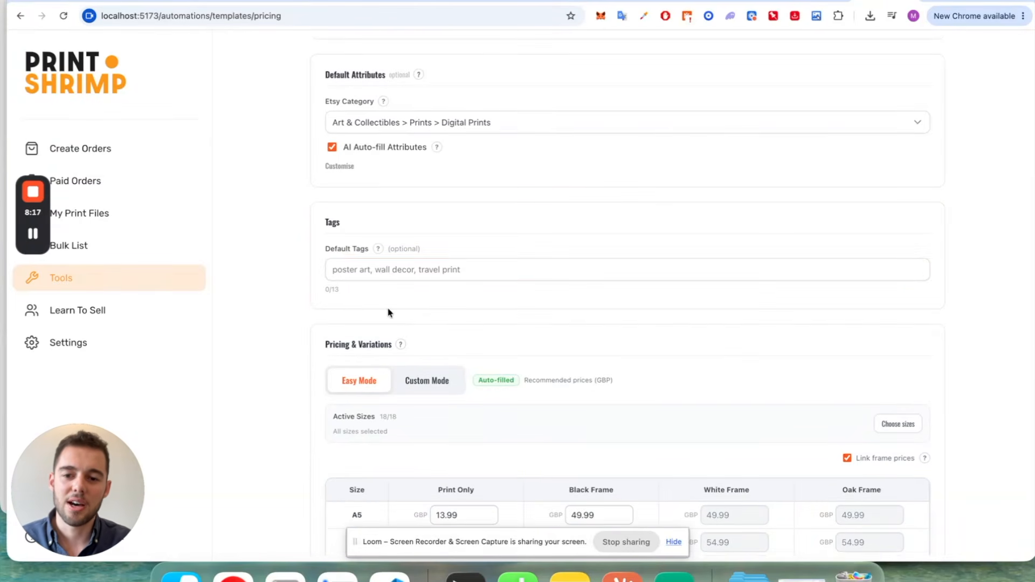
- Review the Easy Mode prices for every size, both print only and framed, down to the shipping section
{"action": "scroll", "coordinate": [388, 312], "scroll_direction": "down", "scroll_amount": 5}
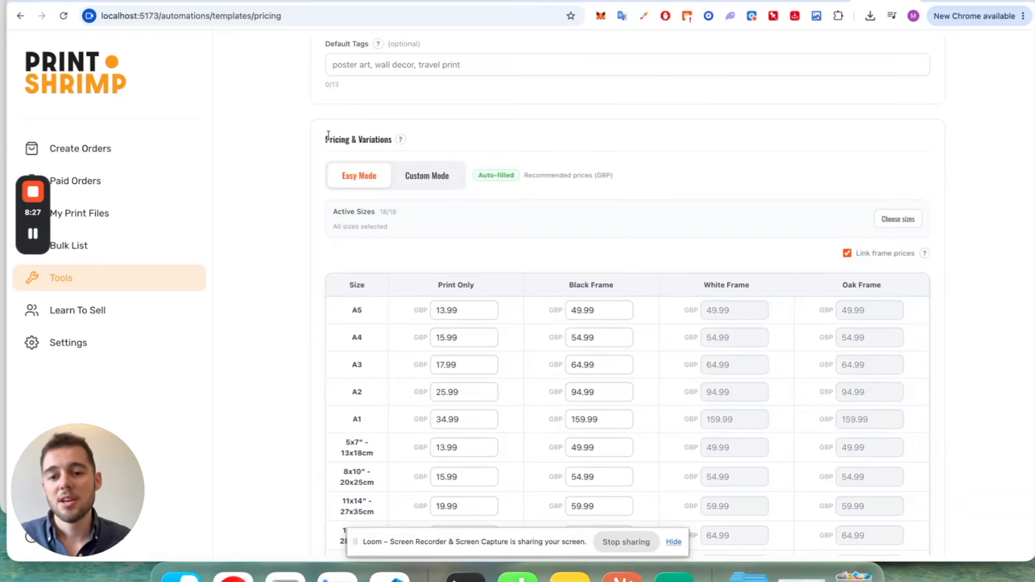
{"action": "scroll", "coordinate": [328, 136], "scroll_direction": "down", "scroll_amount": 3}
{"action": "left_click_drag", "start_coordinate": [329, 134], "coordinate": [539, 418]}
{"action": "left_click", "coordinate": [1011, 249]}
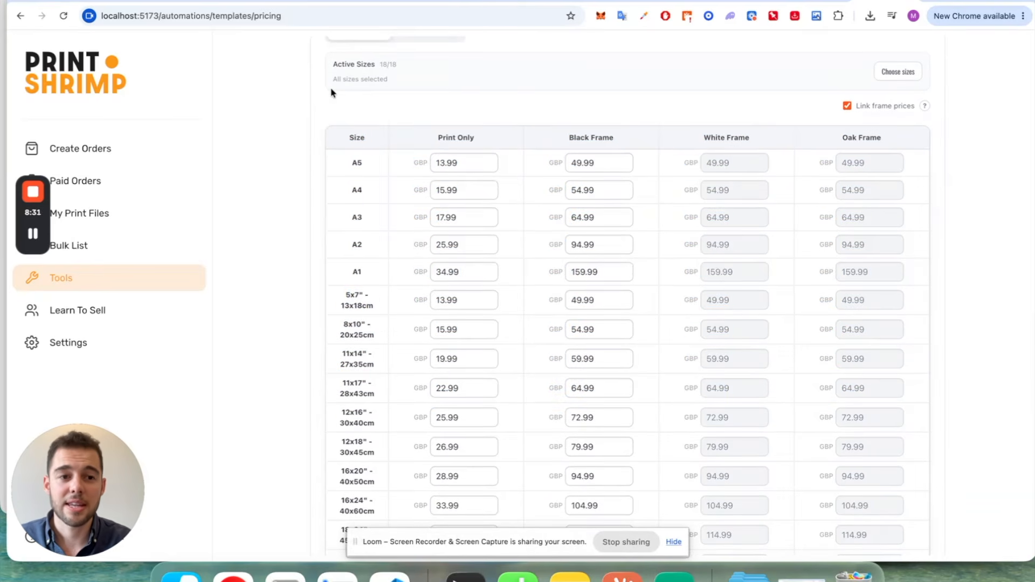
{"action": "scroll", "coordinate": [331, 93], "scroll_direction": "down", "scroll_amount": 1}
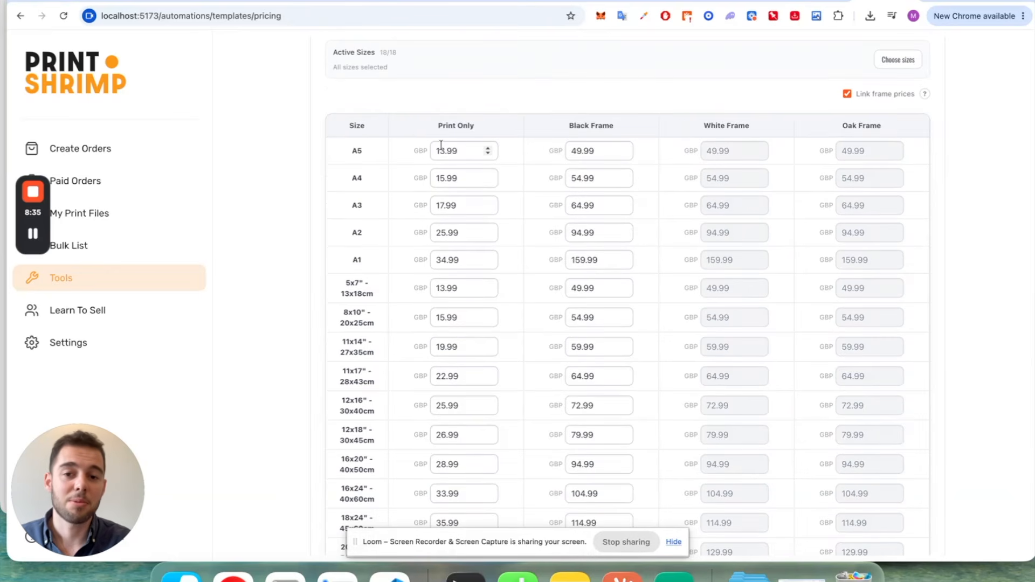
{"action": "scroll", "coordinate": [479, 88], "scroll_direction": "down", "scroll_amount": 10}
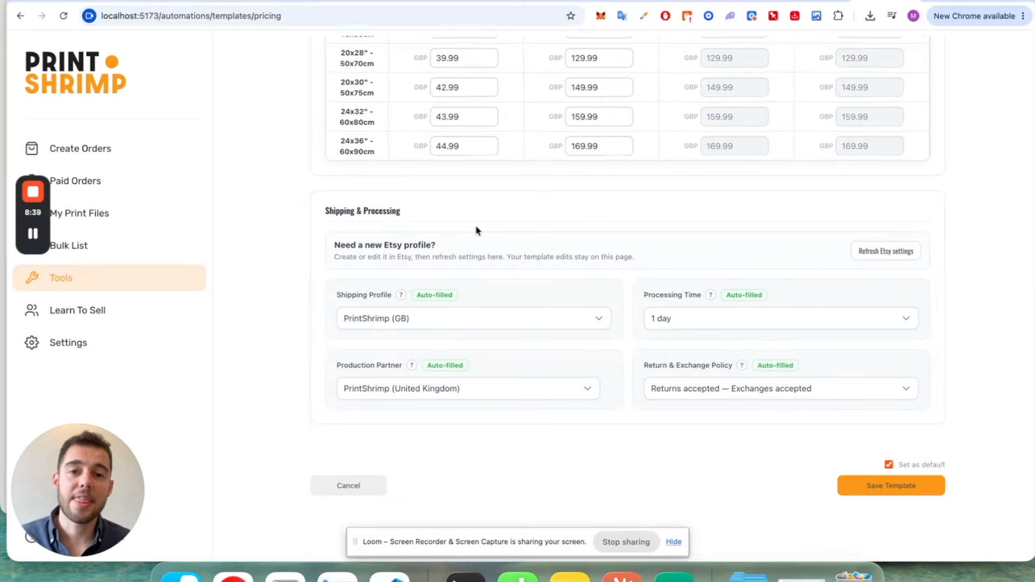
- Clear the shipping profile and processing time, and refresh the Etsy settings to auto-fill them again
{"action": "left_click", "coordinate": [420, 316]}
{"action": "left_click", "coordinate": [597, 301]}
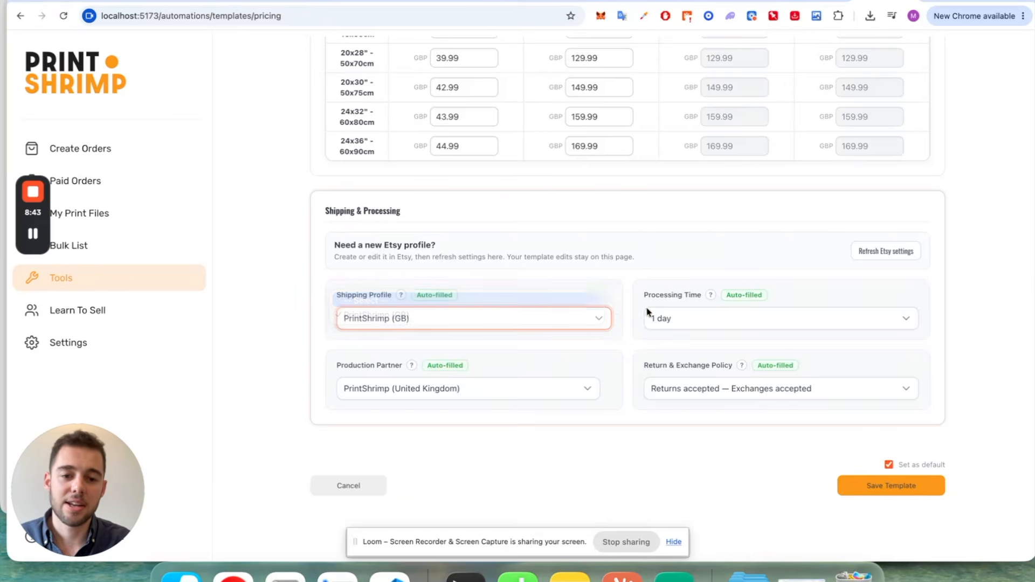
{"action": "left_click", "coordinate": [674, 317]}
{"action": "left_click", "coordinate": [678, 297]}
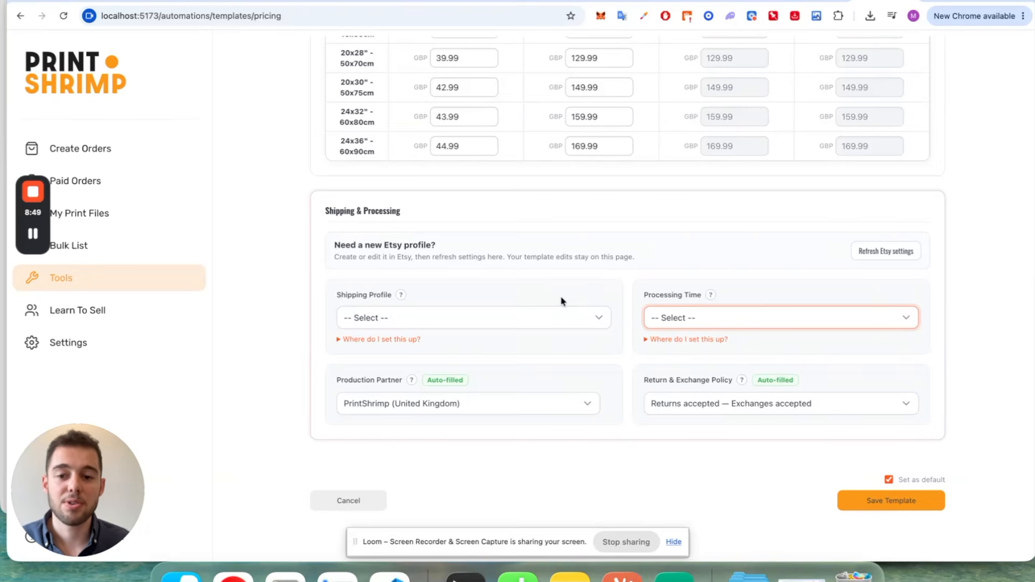
{"action": "mouse_move", "coordinate": [400, 295]}
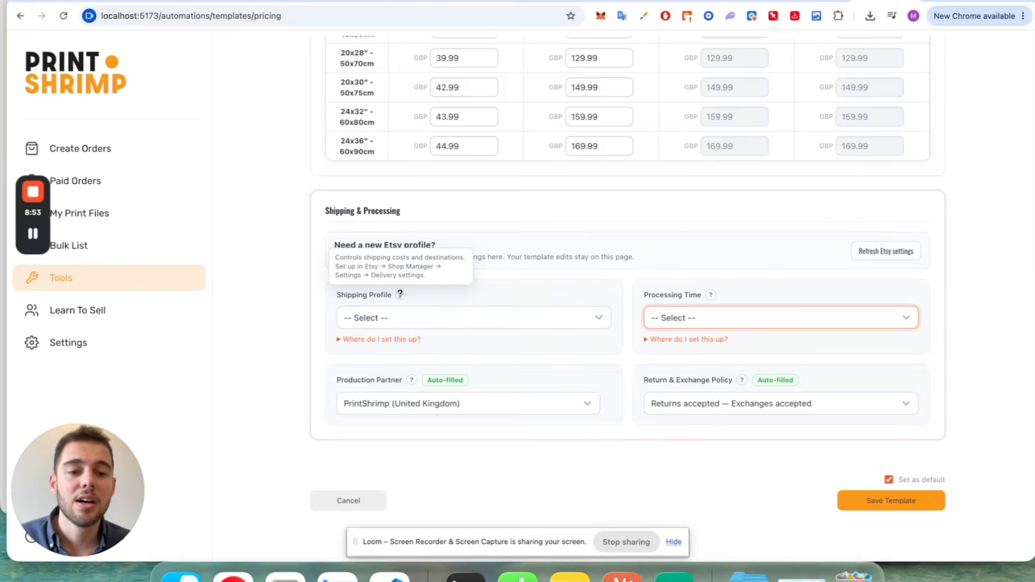
{"action": "left_click", "coordinate": [886, 251]}
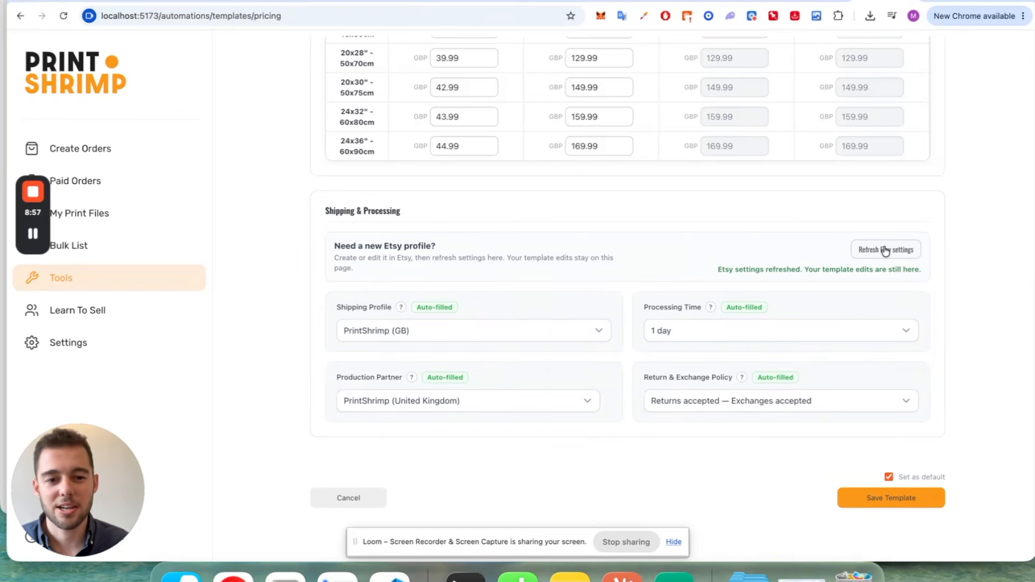
- Keep the return policy Returns accepted — Exchanges accepted and save the template as the default
{"action": "scroll", "coordinate": [885, 252], "scroll_direction": "up", "scroll_amount": 11}
{"action": "scroll", "coordinate": [885, 251], "scroll_direction": "down", "scroll_amount": 12}
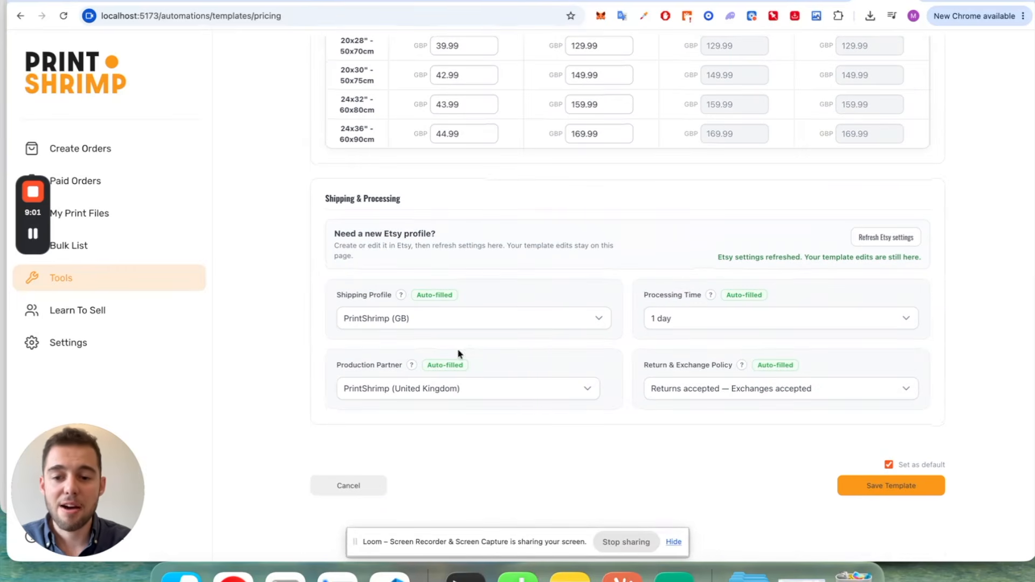
{"action": "left_click", "coordinate": [443, 319]}
{"action": "left_click", "coordinate": [719, 408]}
{"action": "left_click", "coordinate": [699, 388]}
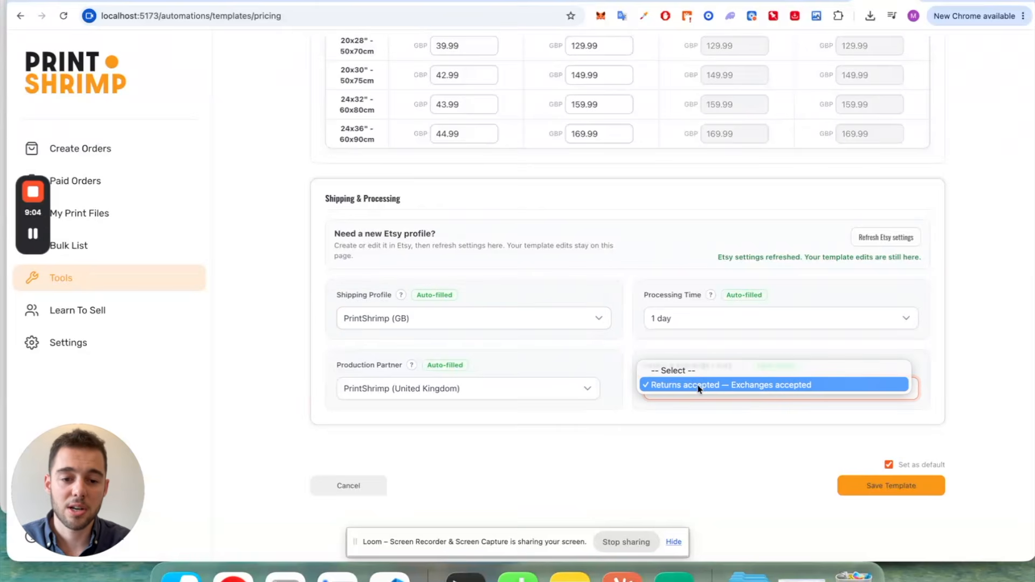
{"action": "left_click", "coordinate": [621, 246]}
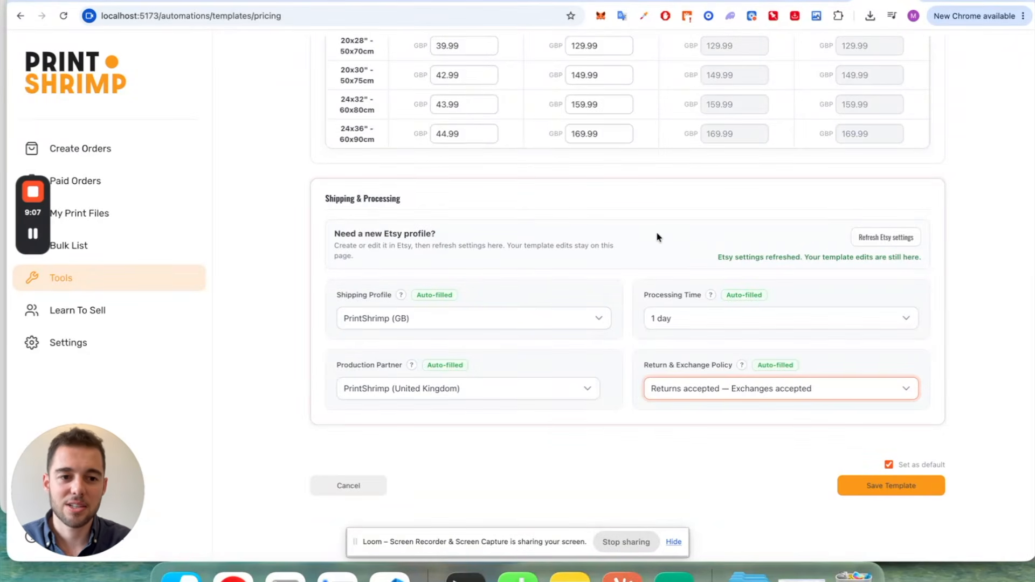
{"action": "left_click", "coordinate": [876, 493]}
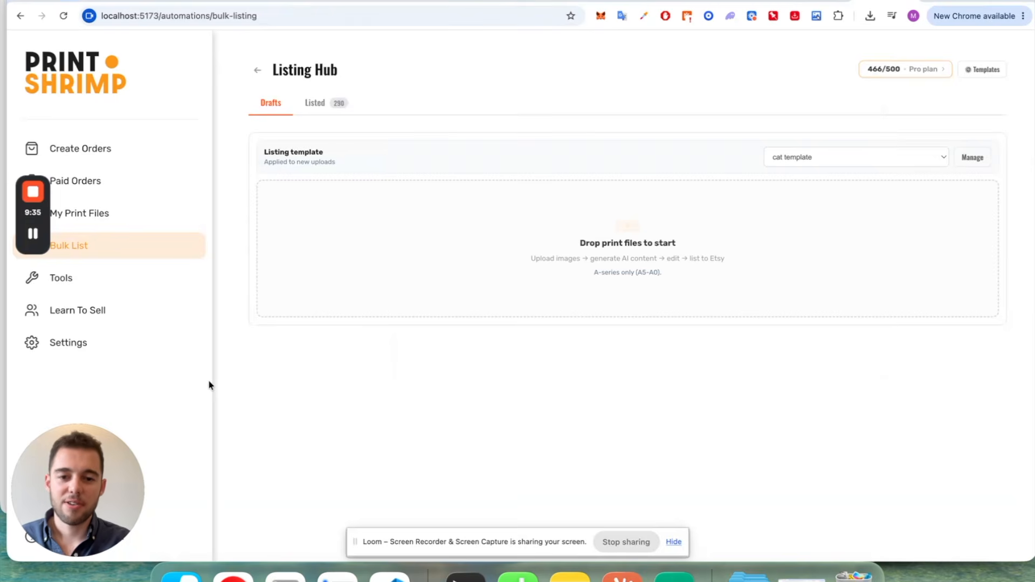
- Switch to the Files folder in Finder and widen the Name column to show the full file names
{"action": "left_click", "coordinate": [182, 576]}
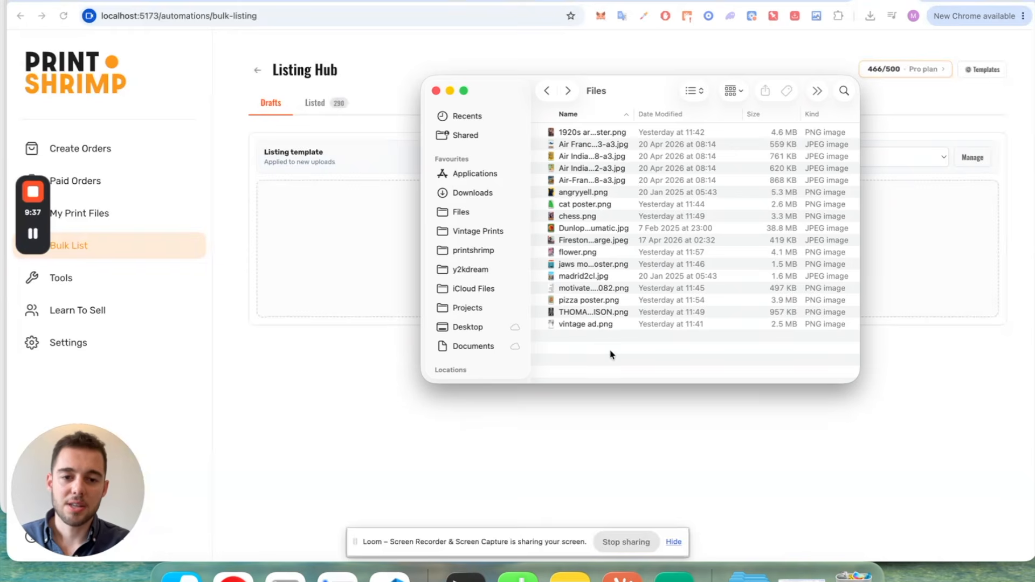
{"action": "left_click_drag", "start_coordinate": [610, 350], "coordinate": [609, 34]}
{"action": "left_click", "coordinate": [625, 177]}
{"action": "left_click_drag", "start_coordinate": [633, 114], "coordinate": [736, 114]}
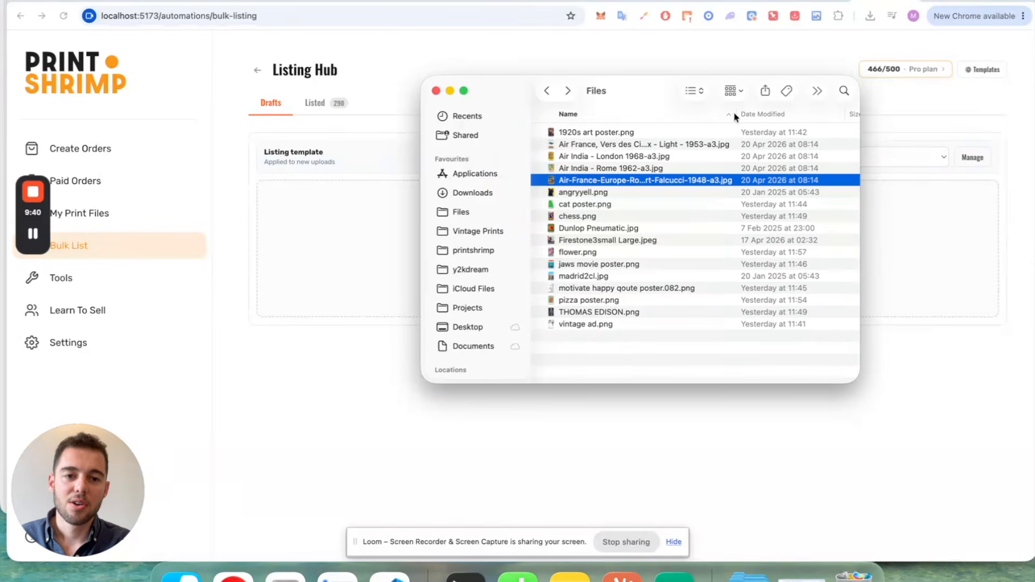
- Look over the poster files and preview the artwork from madrid2cl.jpg through vintage ad.png
{"action": "left_click", "coordinate": [634, 135]}
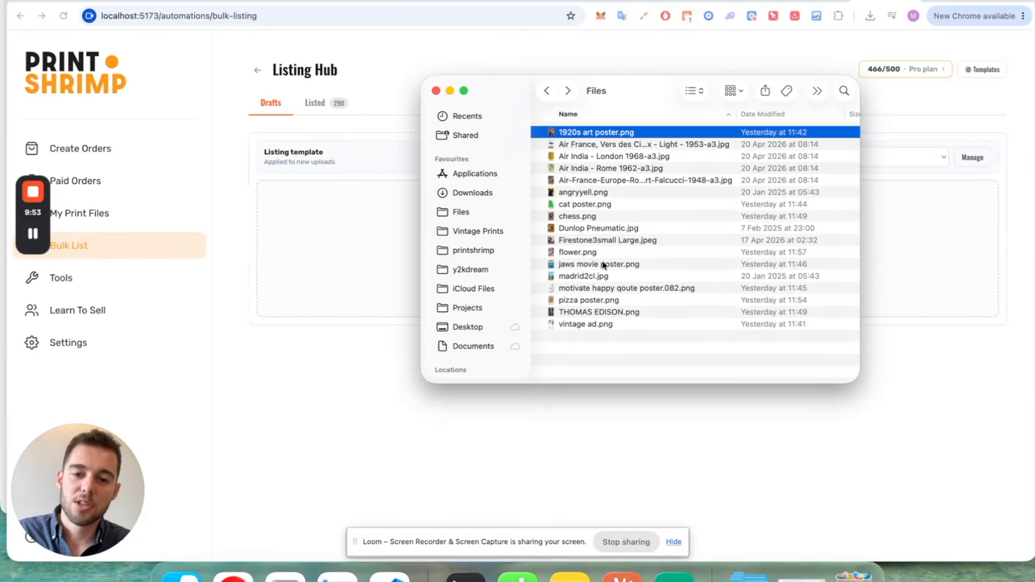
{"action": "left_click", "coordinate": [590, 325], "text": "shift"}
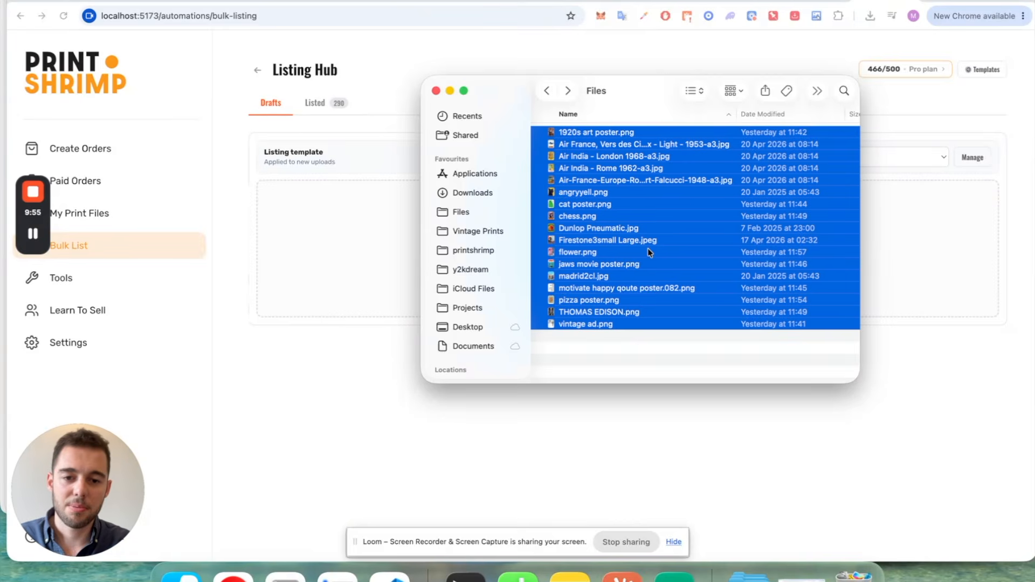
{"action": "left_click", "coordinate": [584, 345]}
{"action": "left_click", "coordinate": [613, 275]}
{"action": "key", "text": "space"}
{"action": "key", "text": "Down"}
{"action": "key", "text": "Down"}
{"action": "key", "text": "Down"}
{"action": "key", "text": "Down"}
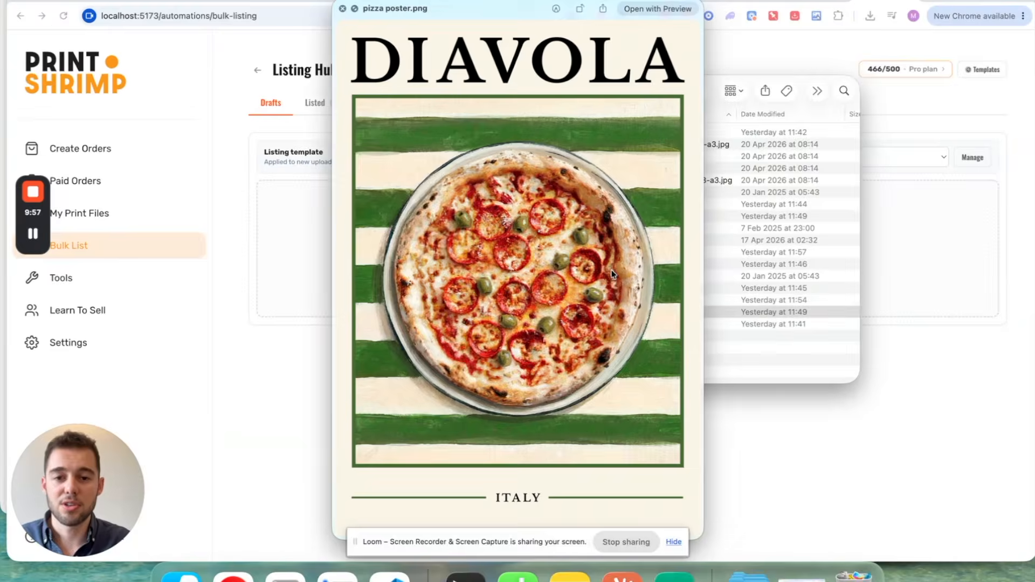
{"action": "key", "text": "space"}
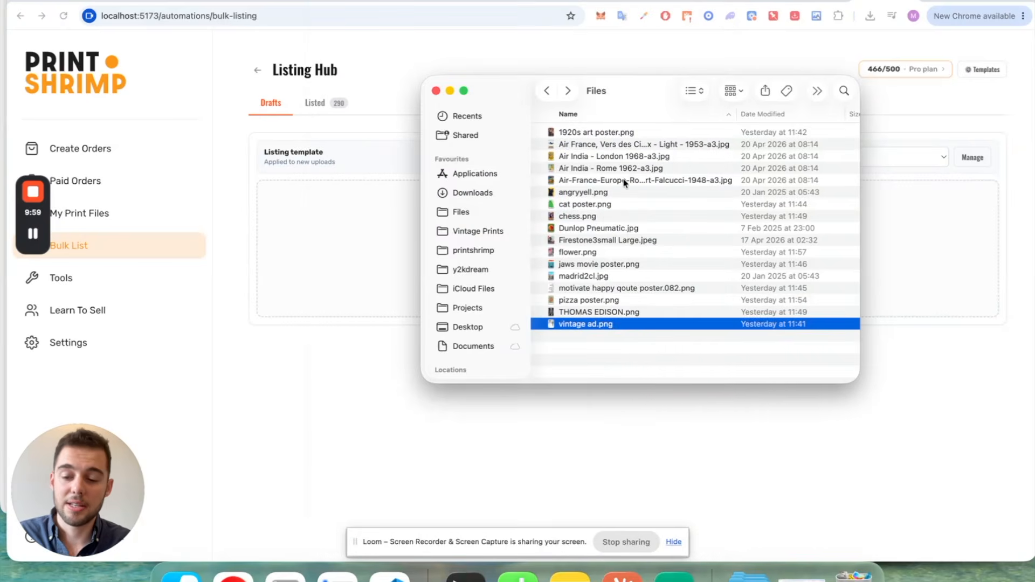
- Upload the poster files from the Files folder to the Listing Hub drafts using the cat template
{"action": "left_click", "coordinate": [591, 205]}
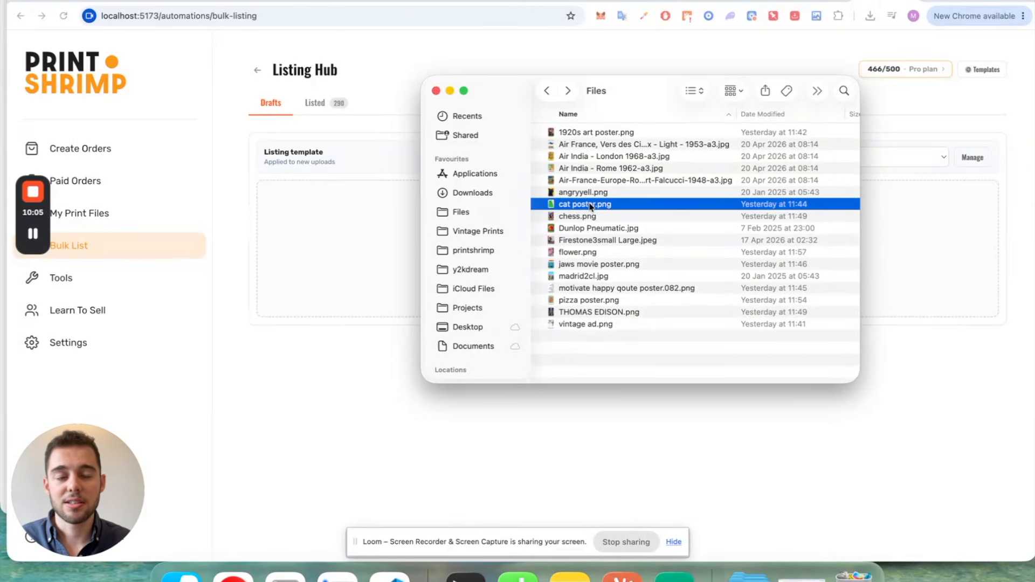
{"action": "left_click_drag", "start_coordinate": [596, 369], "coordinate": [354, 229]}
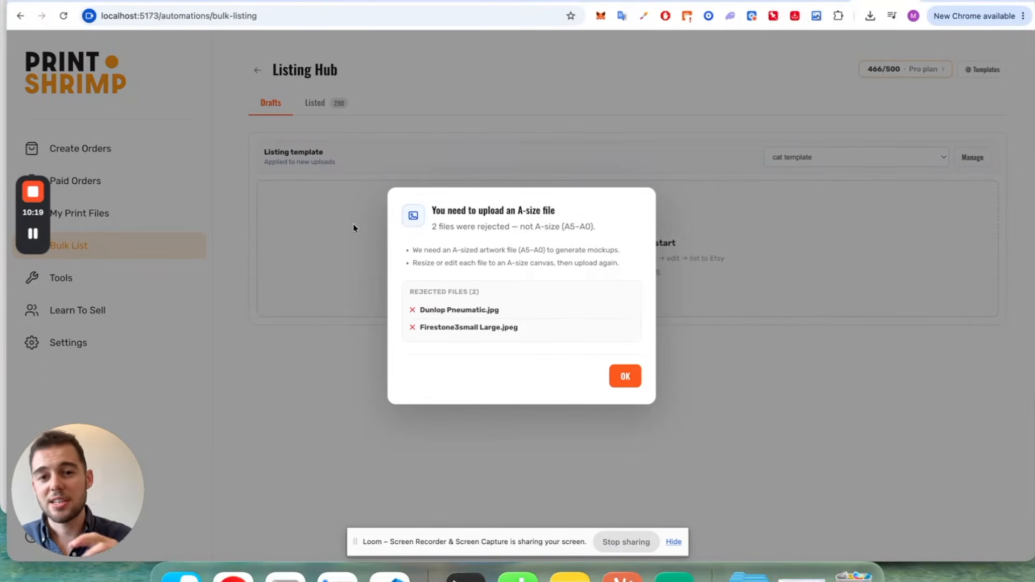
- Check which uploaded files were rejected for their size and dismiss the notice
{"action": "left_click_drag", "start_coordinate": [518, 328], "coordinate": [416, 331]}
{"action": "left_click", "coordinate": [460, 320]}
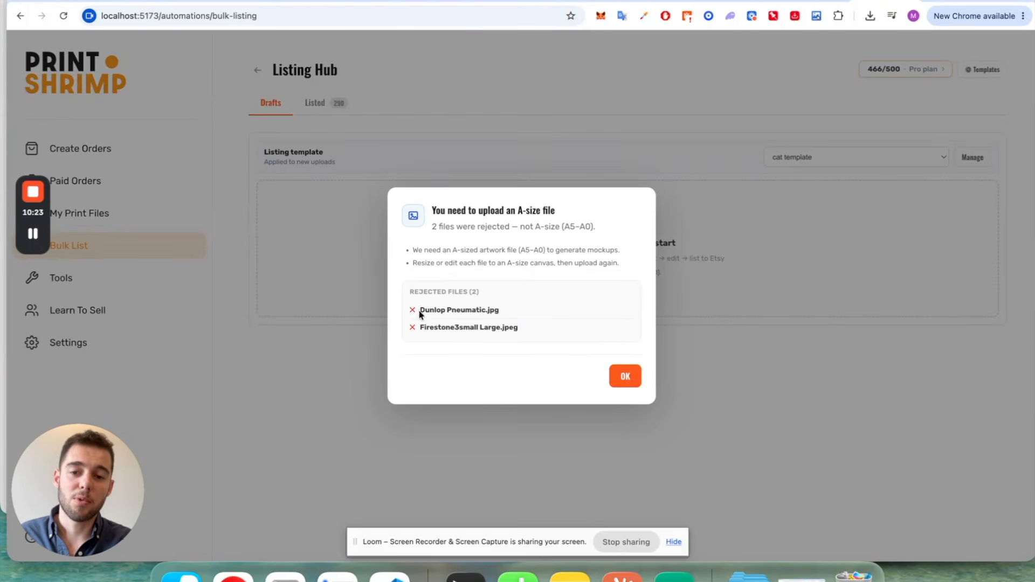
{"action": "left_click_drag", "start_coordinate": [418, 310], "coordinate": [514, 308]}
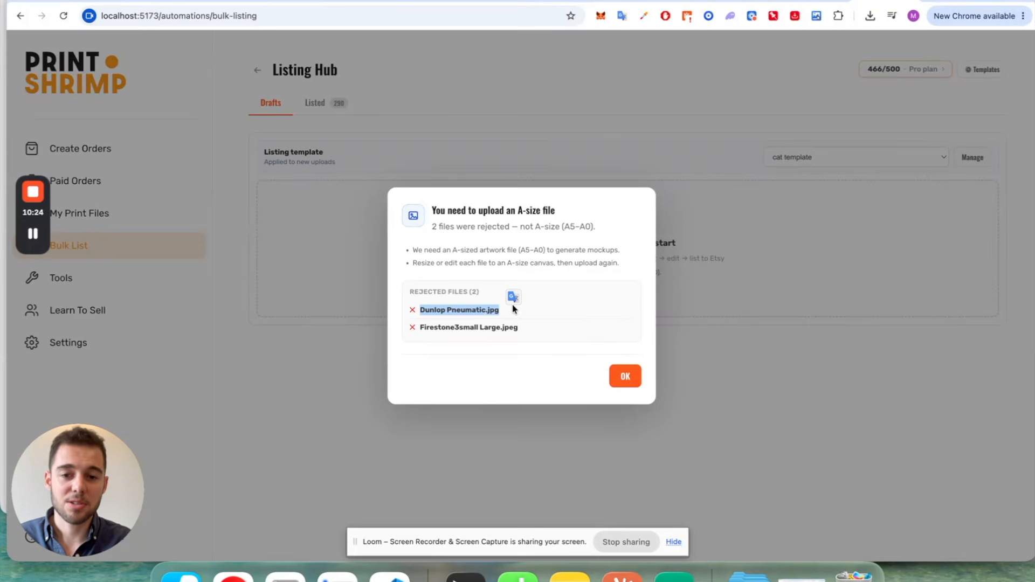
{"action": "left_click", "coordinate": [529, 230]}
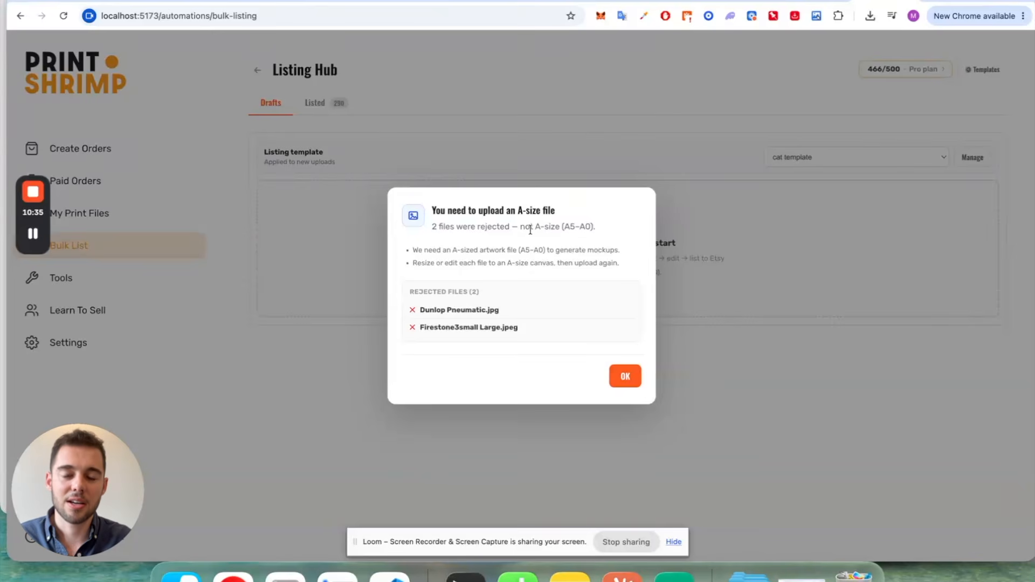
{"action": "left_click", "coordinate": [616, 374]}
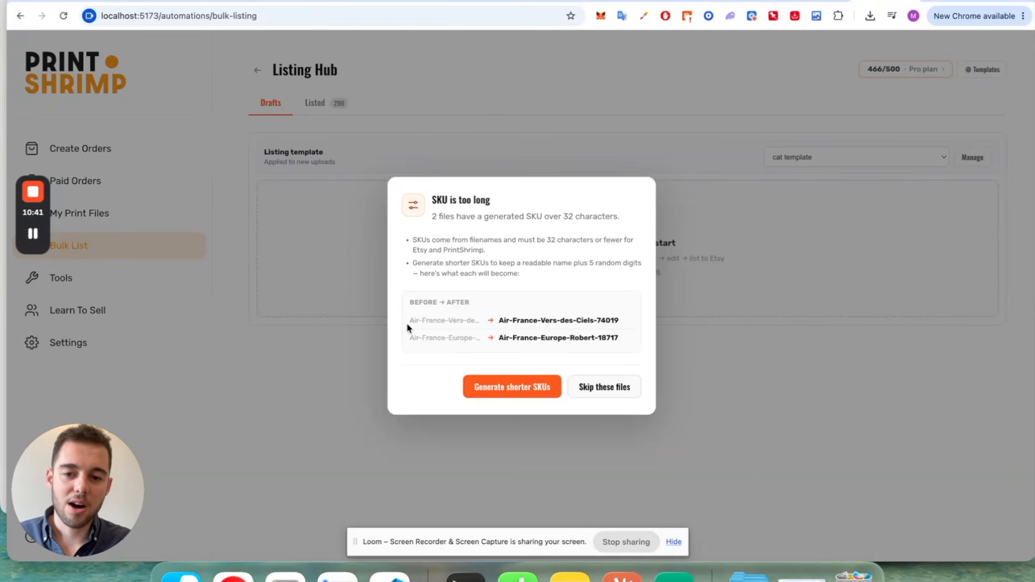
- Compare the Air France SKU flagged as too long with its source file name in Finder's Files folder
{"action": "left_click_drag", "start_coordinate": [410, 321], "coordinate": [467, 319]}
{"action": "triple_click", "coordinate": [457, 318]}
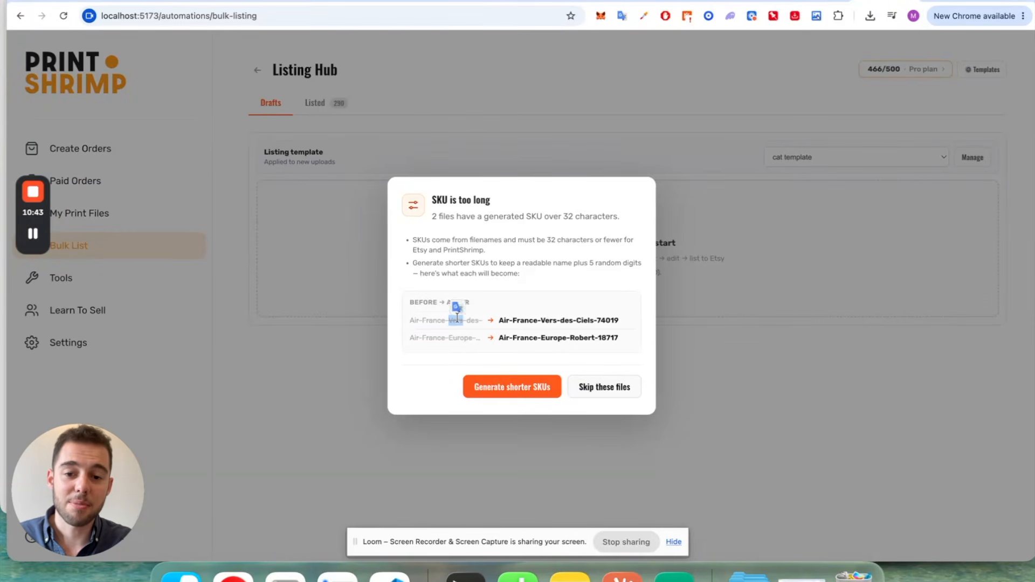
{"action": "left_click", "coordinate": [182, 577]}
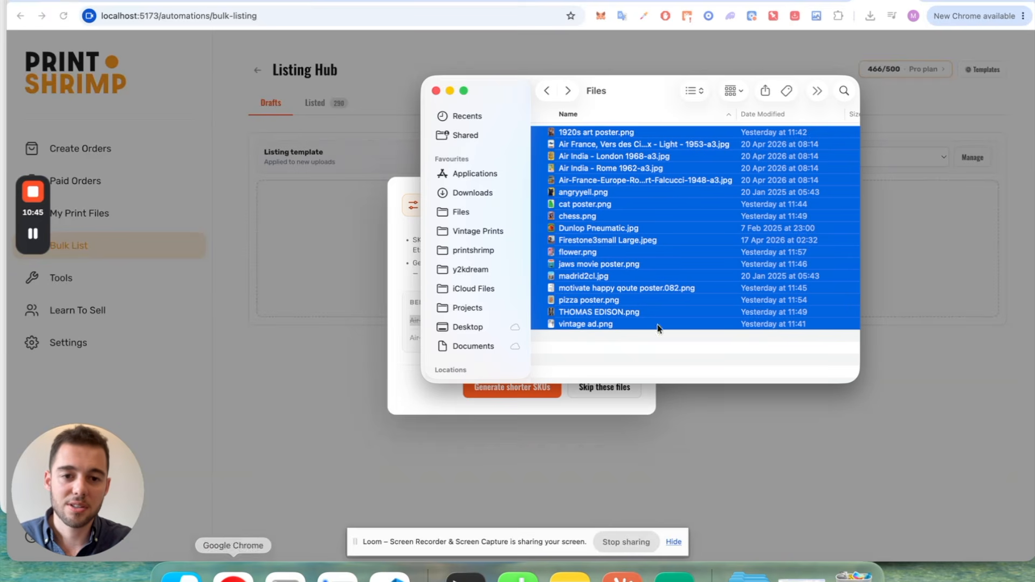
{"action": "left_click", "coordinate": [661, 204]}
{"action": "left_click", "coordinate": [646, 146]}
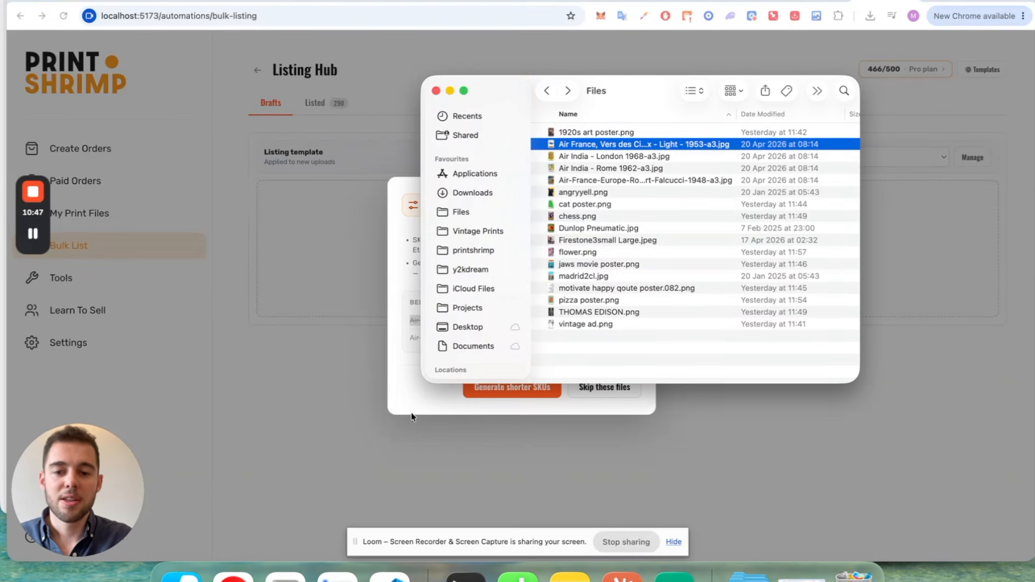
{"action": "left_click", "coordinate": [401, 389]}
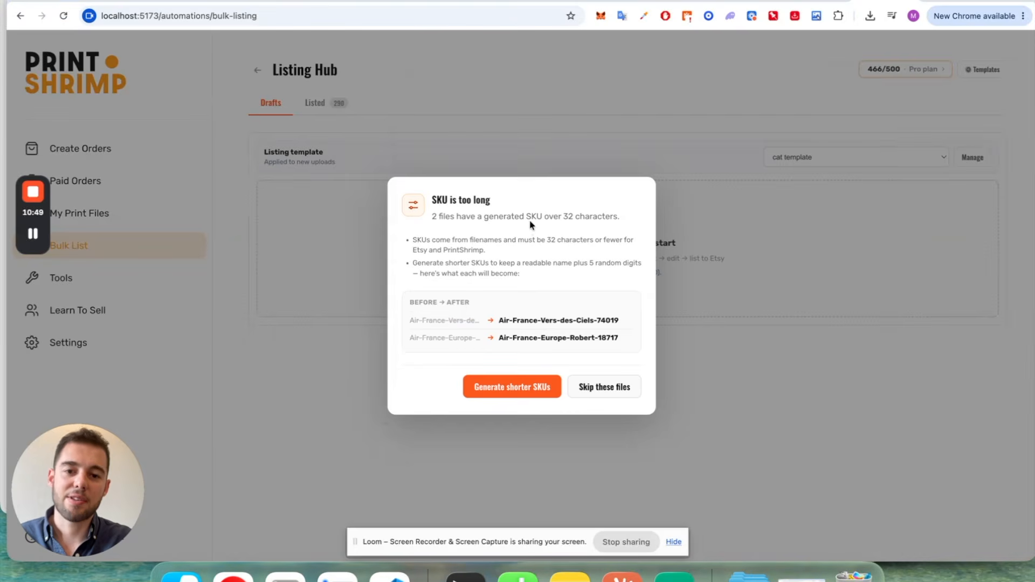
- Review the proposed replacement SKUs and generate shorter SKUs for the two Air France files
{"action": "left_click_drag", "start_coordinate": [562, 215], "coordinate": [605, 216]}
{"action": "left_click_drag", "start_coordinate": [500, 321], "coordinate": [595, 311]}
{"action": "left_click", "coordinate": [599, 320]}
{"action": "double_click", "coordinate": [599, 319]}
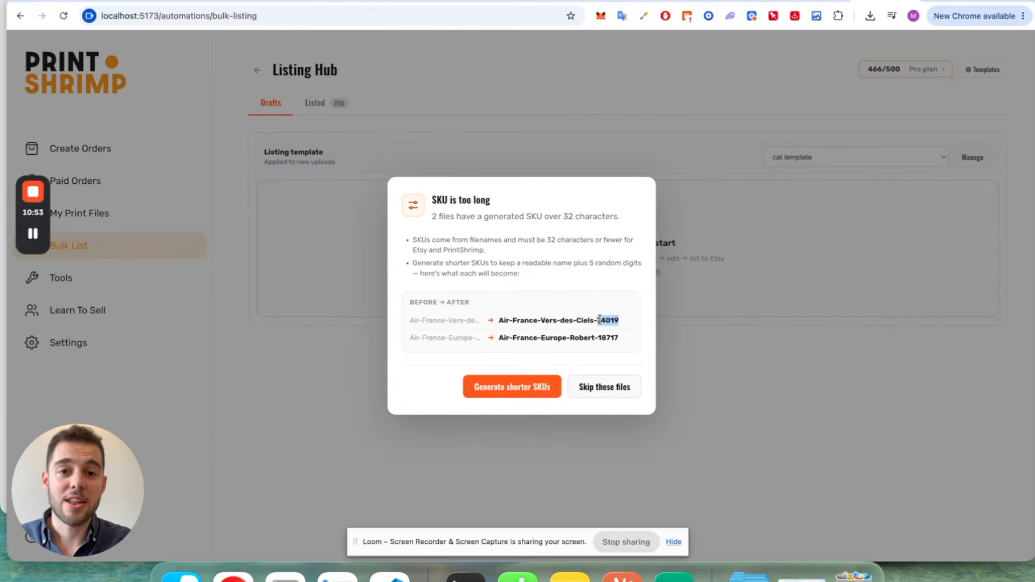
{"action": "left_click", "coordinate": [538, 296]}
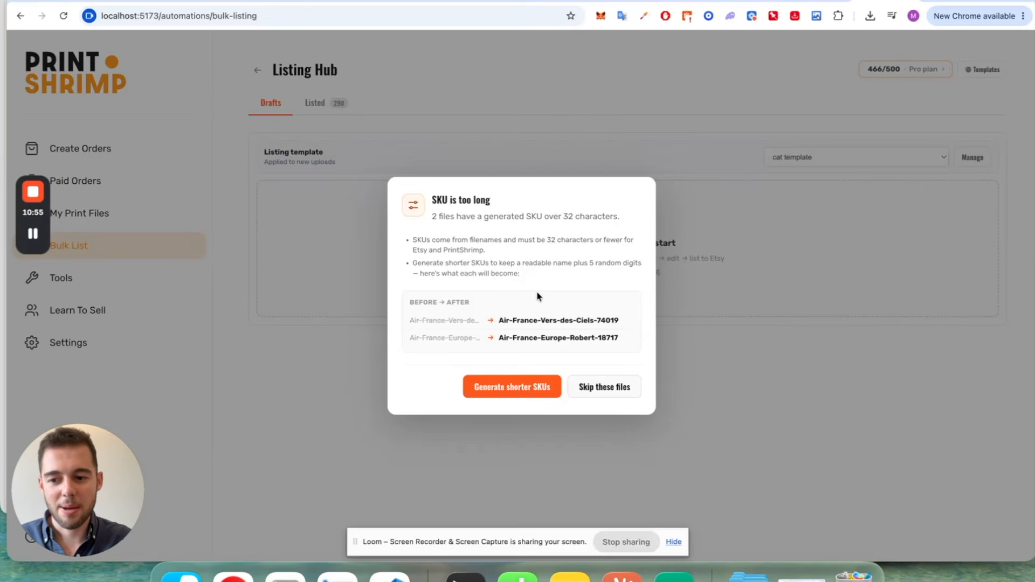
{"action": "triple_click", "coordinate": [500, 321]}
{"action": "left_click", "coordinate": [182, 576]}
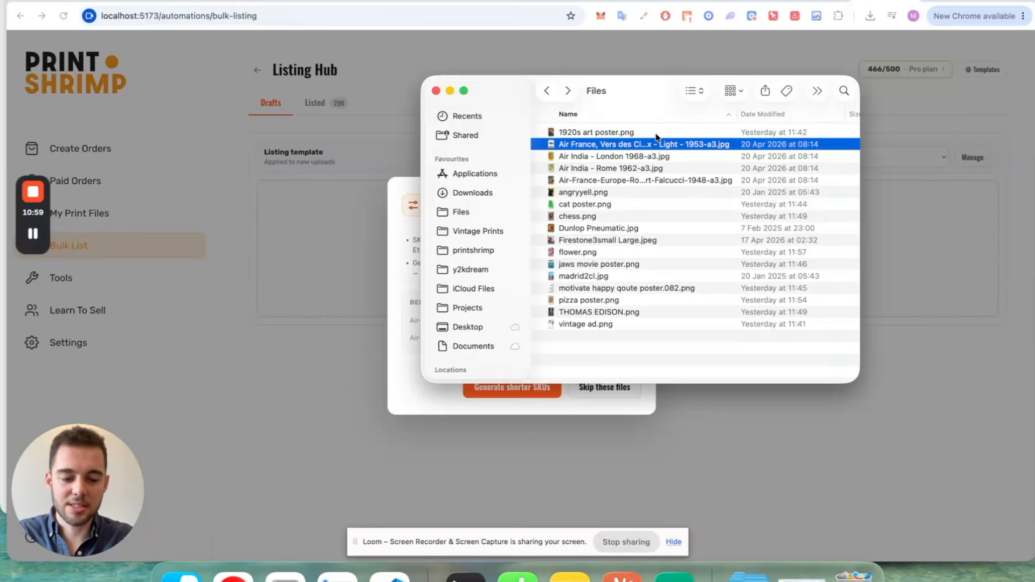
{"action": "left_click", "coordinate": [338, 179]}
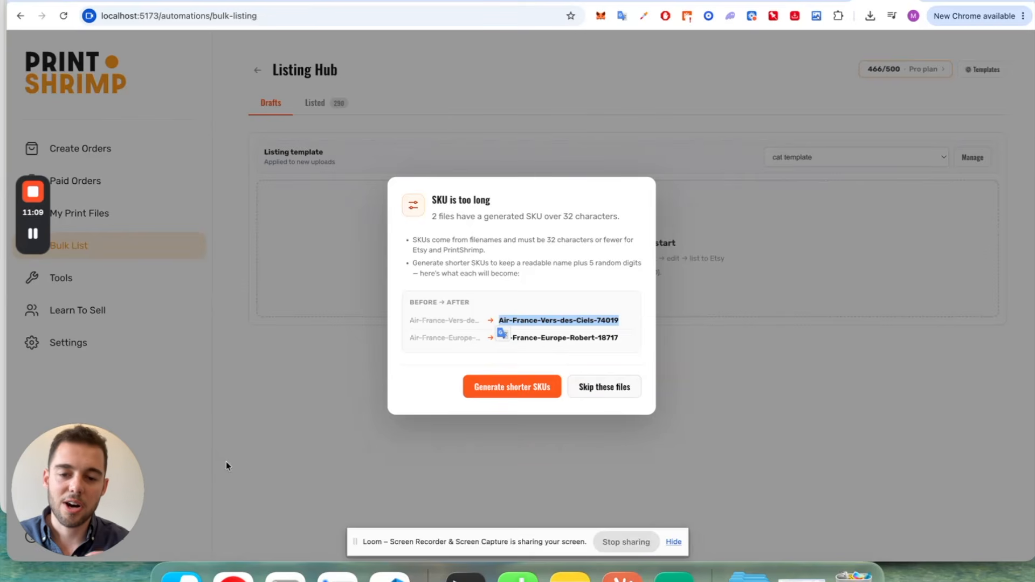
{"action": "left_click", "coordinate": [518, 389]}
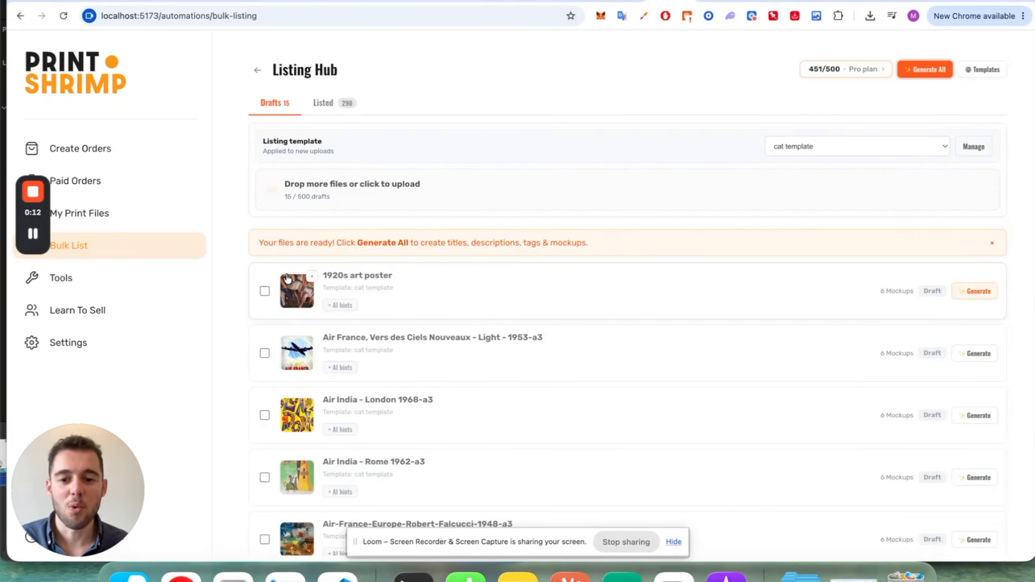
- Add the AI hint "1953 poster" to the Air France, Vers des Ciels Nouveaux draft
{"action": "left_click", "coordinate": [338, 367]}
{"action": "left_click", "coordinate": [463, 370]}
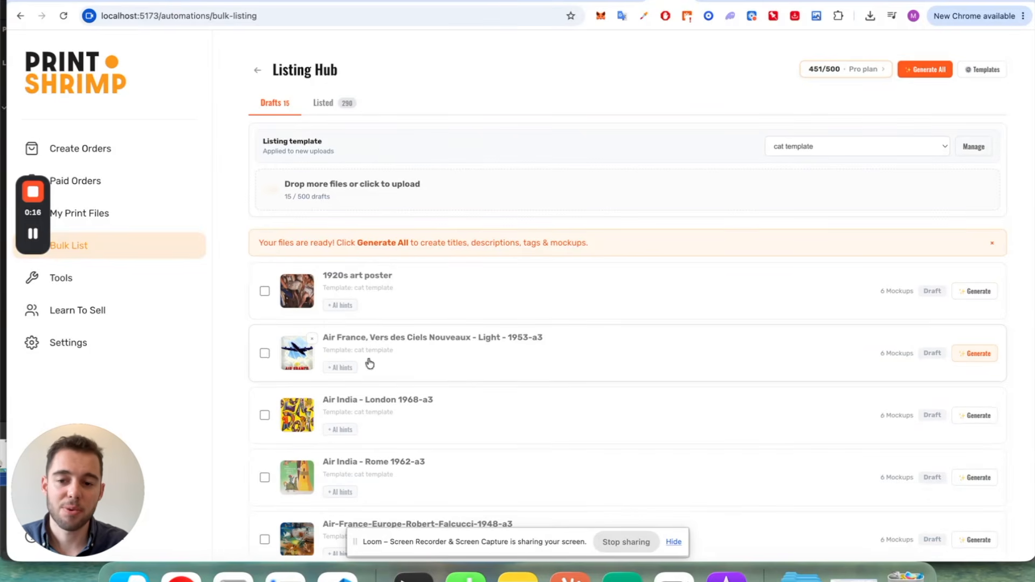
{"action": "left_click_drag", "start_coordinate": [510, 339], "coordinate": [528, 340]}
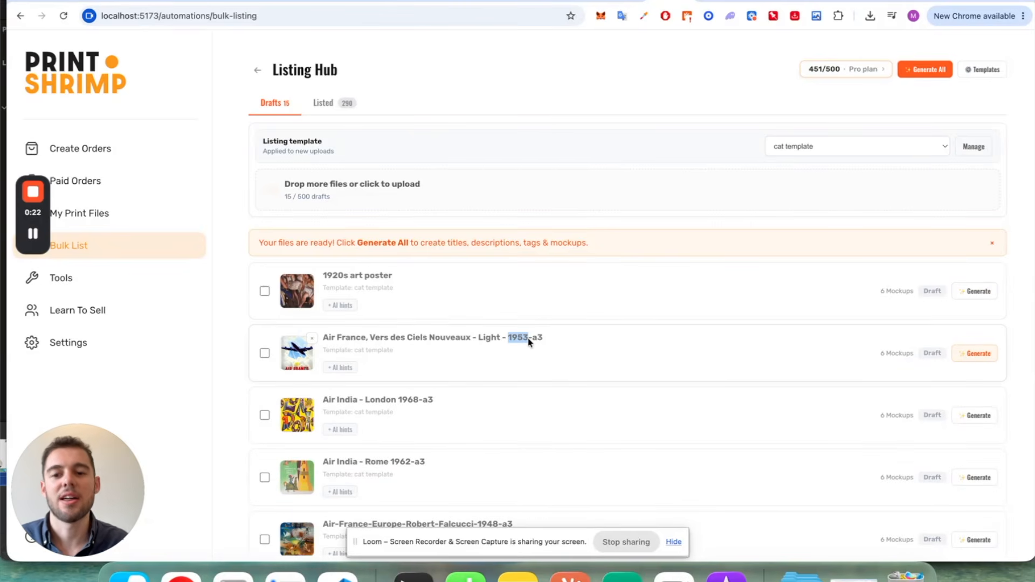
{"action": "left_click_drag", "start_coordinate": [334, 334], "coordinate": [542, 336]}
{"action": "left_click", "coordinate": [362, 328]}
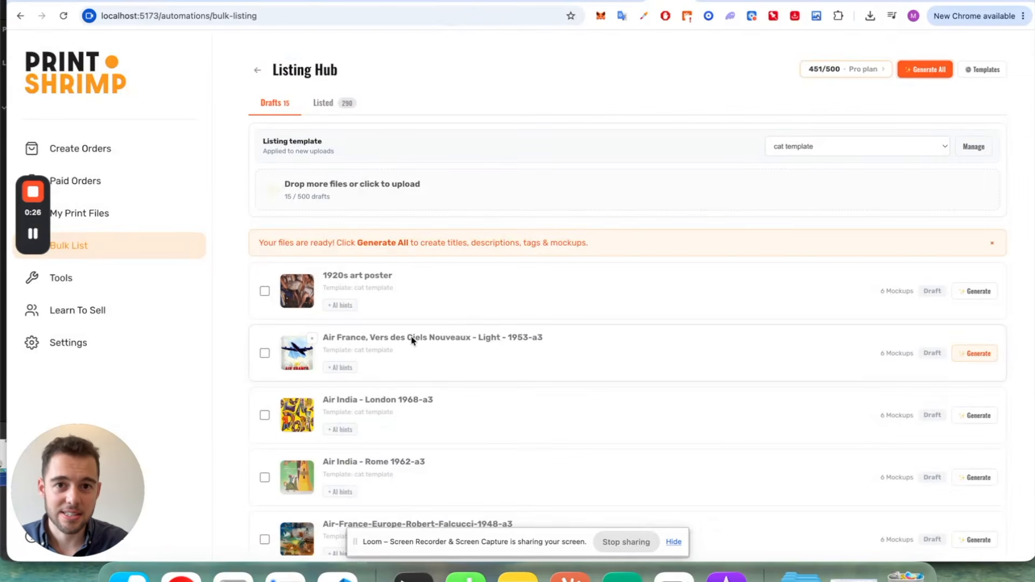
{"action": "left_click", "coordinate": [341, 367]}
{"action": "type", "text": "1953"}
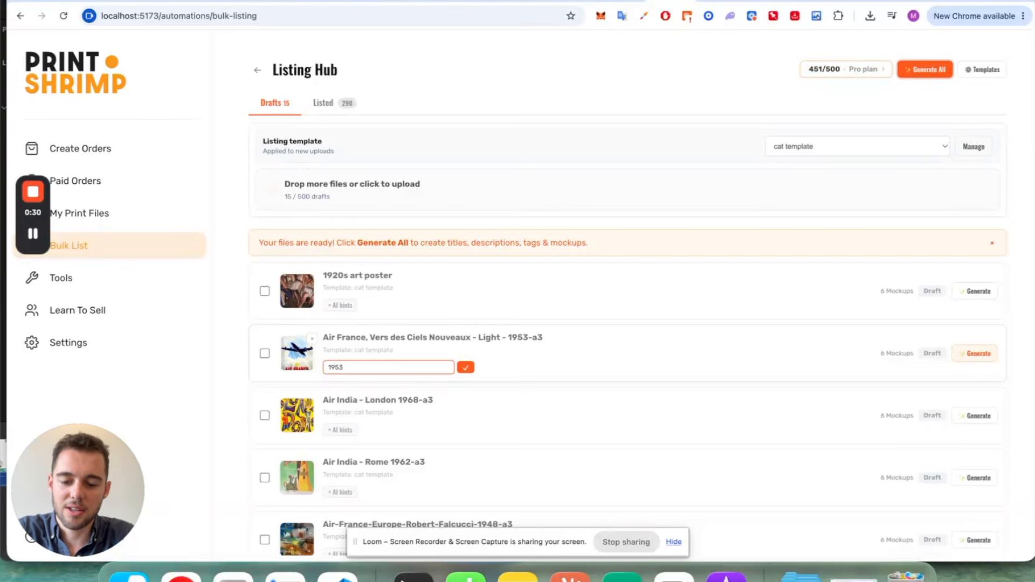
{"action": "type", "text": " poster"}
{"action": "key", "text": "Return"}
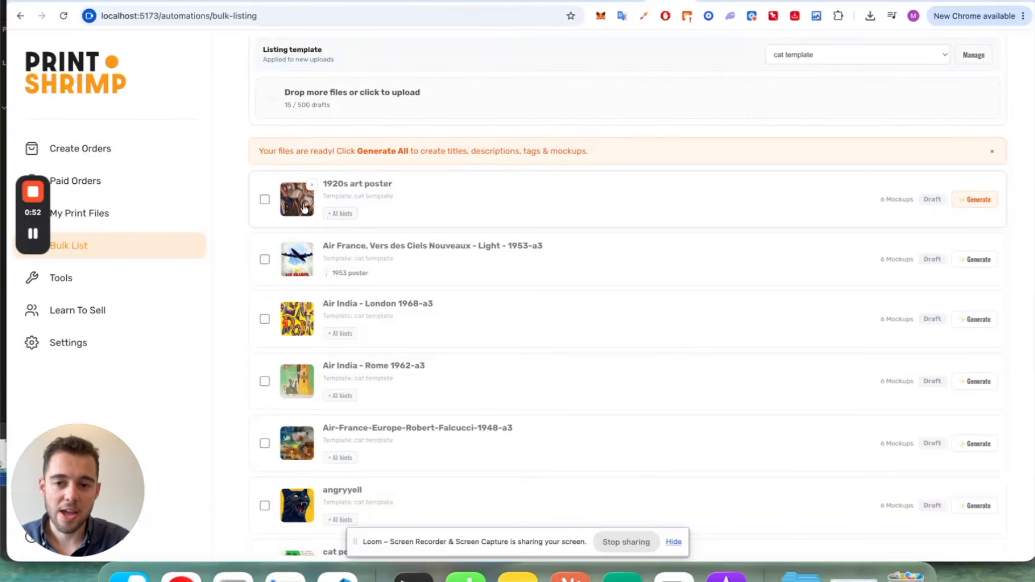
- Add an AI hint giving the artist's name to the 1920s art poster draft
{"action": "left_click", "coordinate": [338, 213]}
{"action": "type", "text": "ar"}
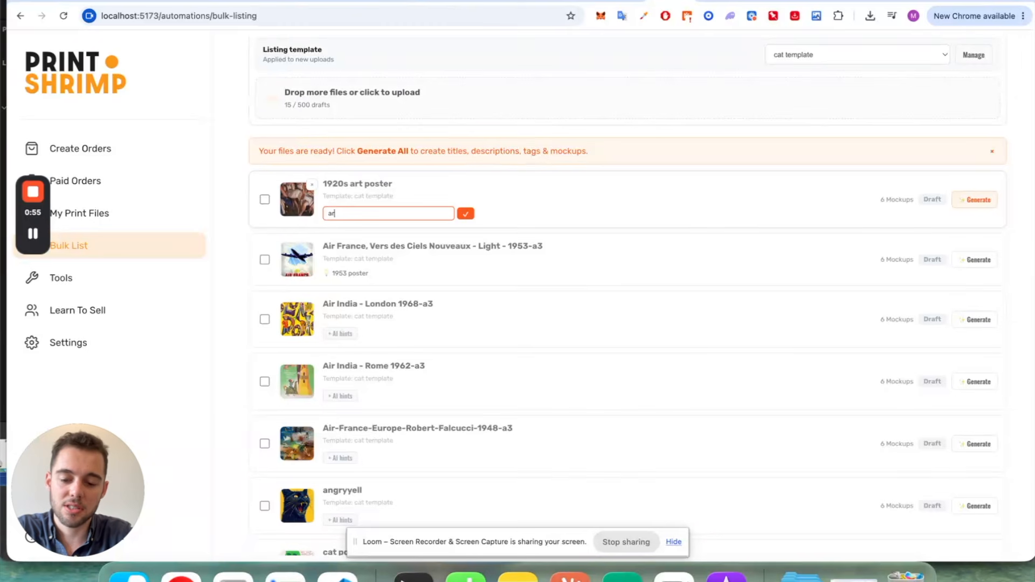
{"action": "type", "text": "tist is called m"}
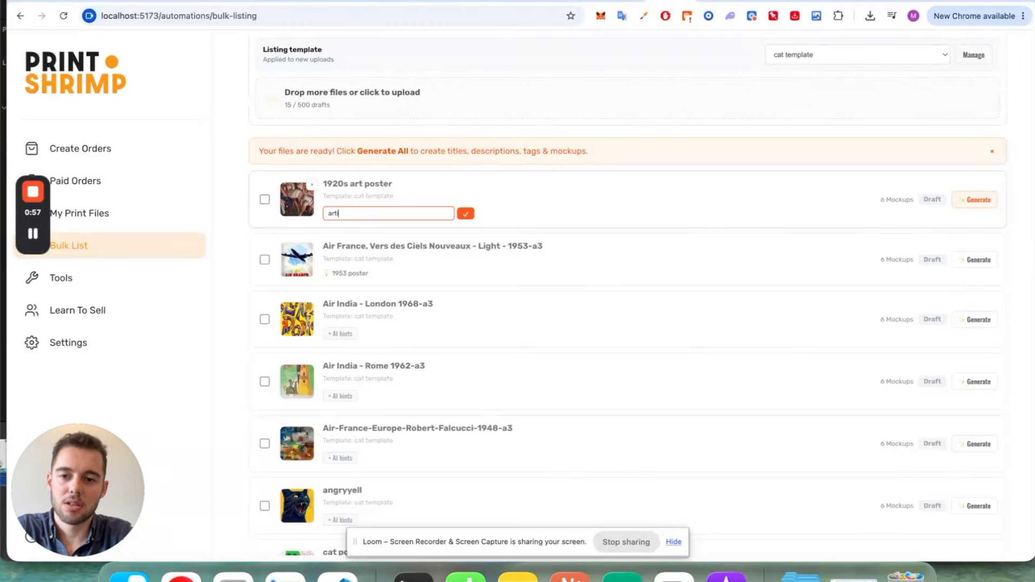
{"action": "type", "text": "ax"}
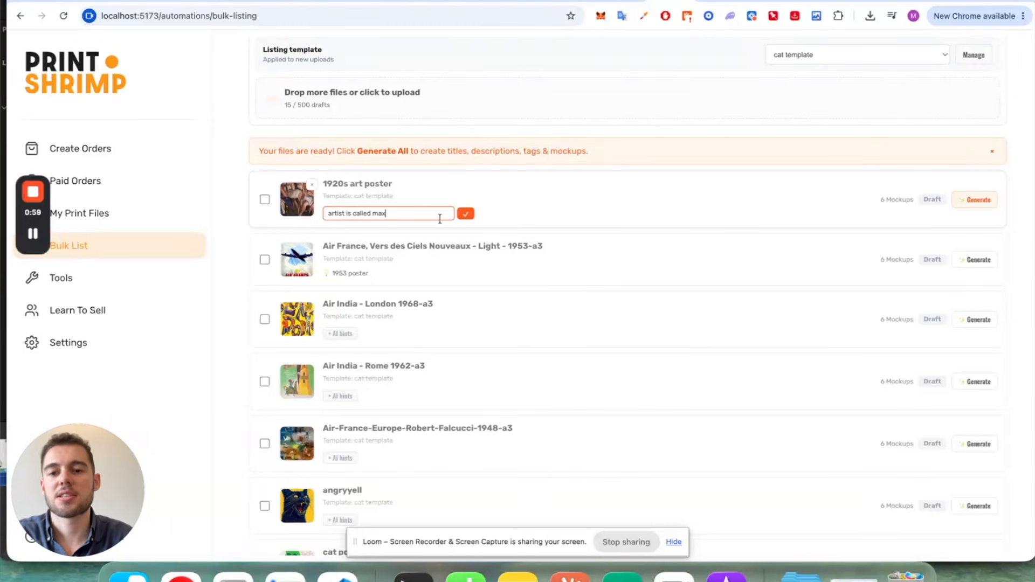
{"action": "left_click", "coordinate": [467, 214]}
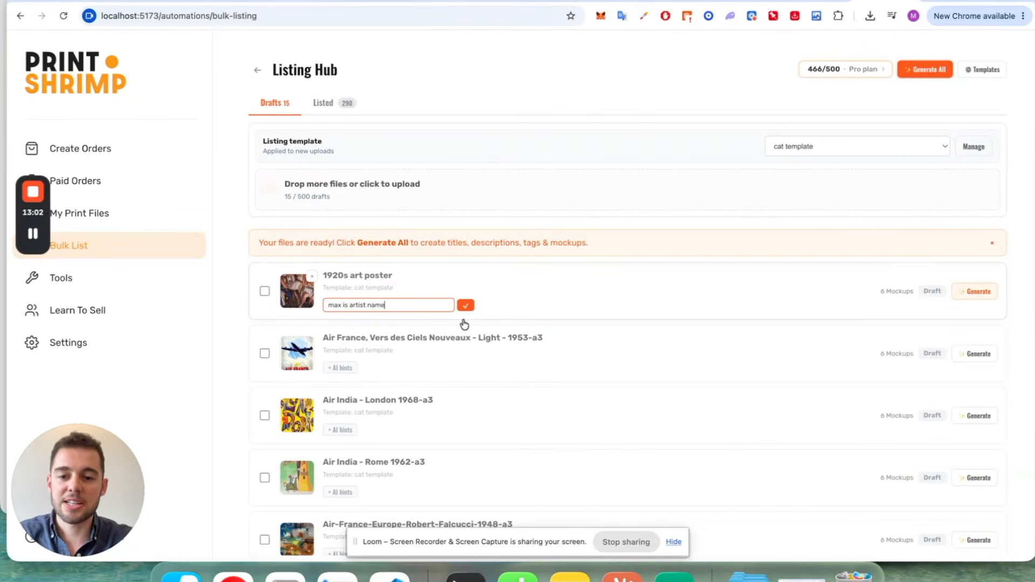
{"action": "left_click", "coordinate": [464, 302]}
- Look through the uploaded drafts and clear the AI hint from the 1920s art poster draft
{"action": "scroll", "coordinate": [477, 370], "scroll_direction": "down", "scroll_amount": 3}
{"action": "scroll", "coordinate": [433, 346], "scroll_direction": "down", "scroll_amount": 5}
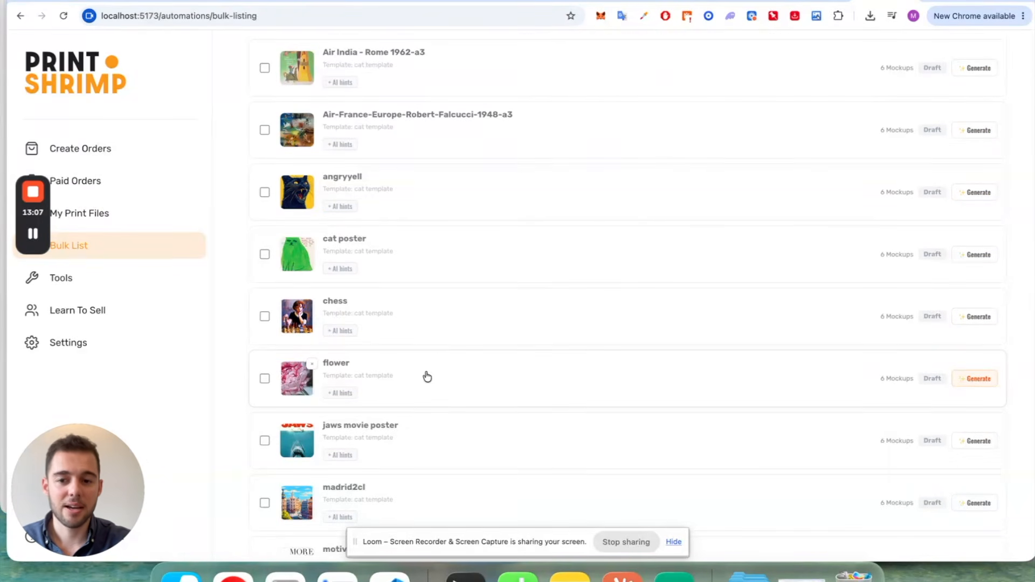
{"action": "scroll", "coordinate": [426, 375], "scroll_direction": "up", "scroll_amount": 1}
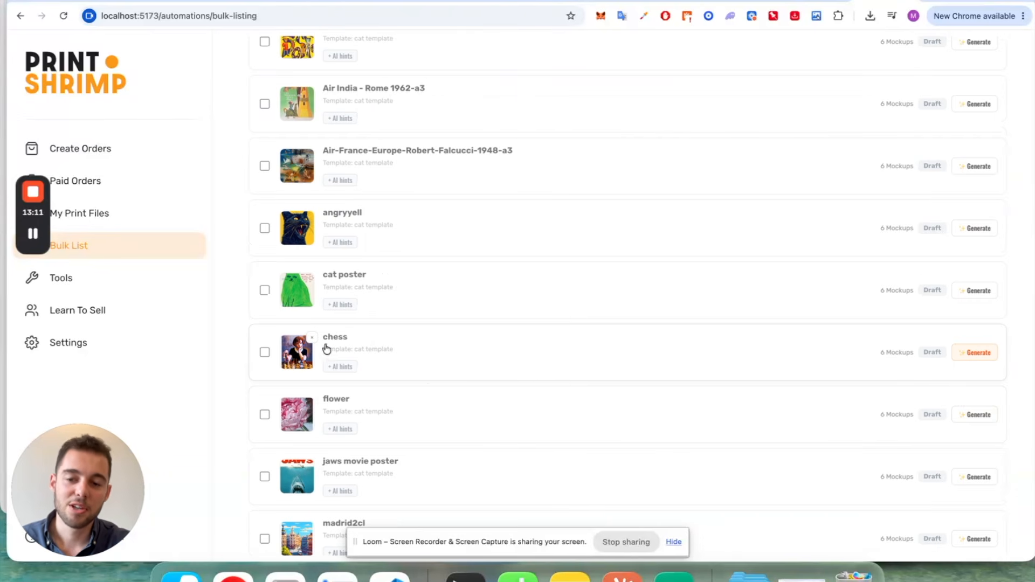
{"action": "scroll", "coordinate": [384, 248], "scroll_direction": "up", "scroll_amount": 2}
{"action": "scroll", "coordinate": [386, 248], "scroll_direction": "up", "scroll_amount": 4}
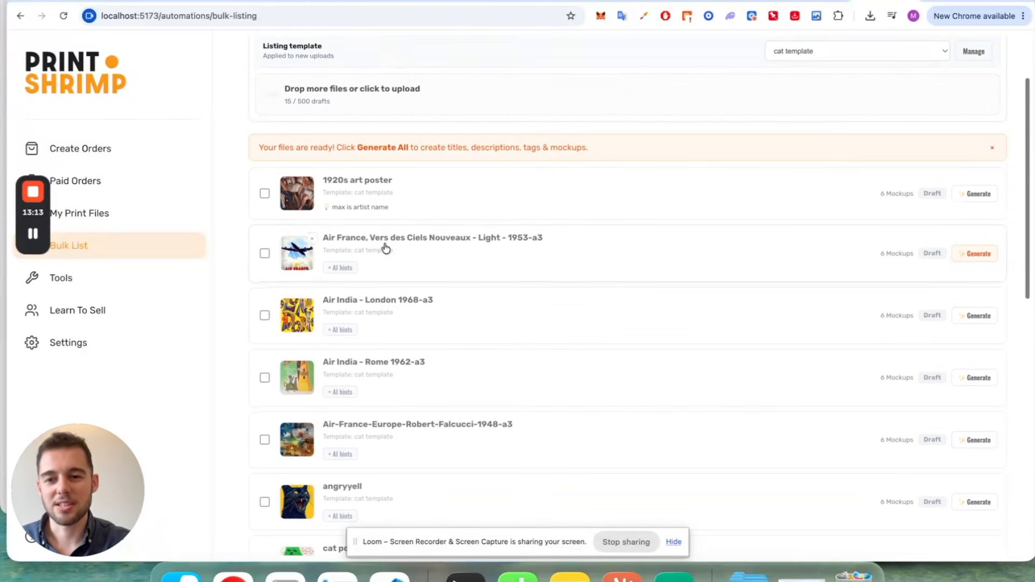
{"action": "left_click", "coordinate": [353, 207]}
{"action": "triple_click", "coordinate": [409, 207]}
{"action": "key", "text": "BackSpace"}
{"action": "left_click", "coordinate": [470, 210]}
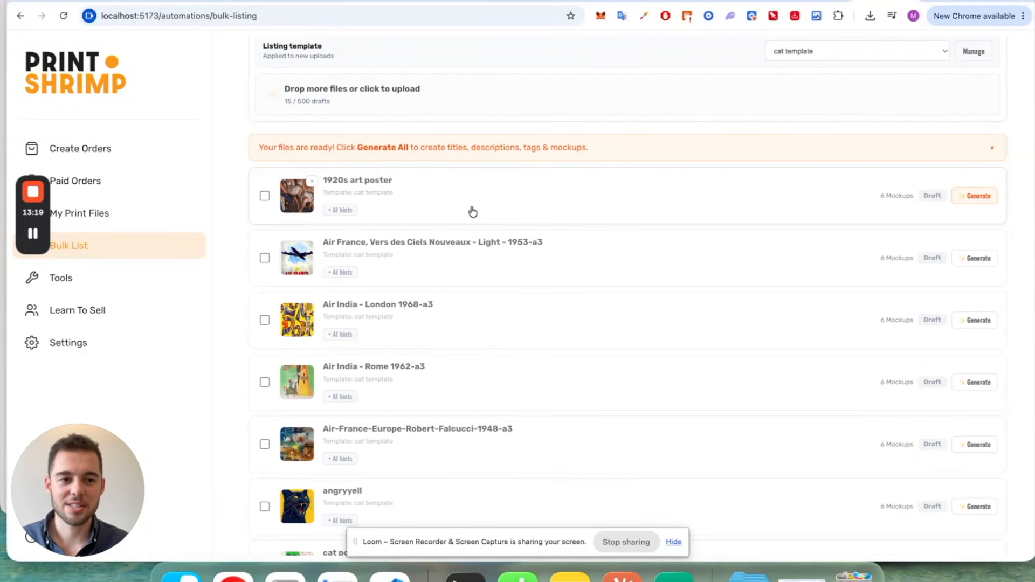
- Generate titles, descriptions, tags and mockups for all the uploaded drafts
{"action": "scroll", "coordinate": [633, 121], "scroll_direction": "up", "scroll_amount": 3}
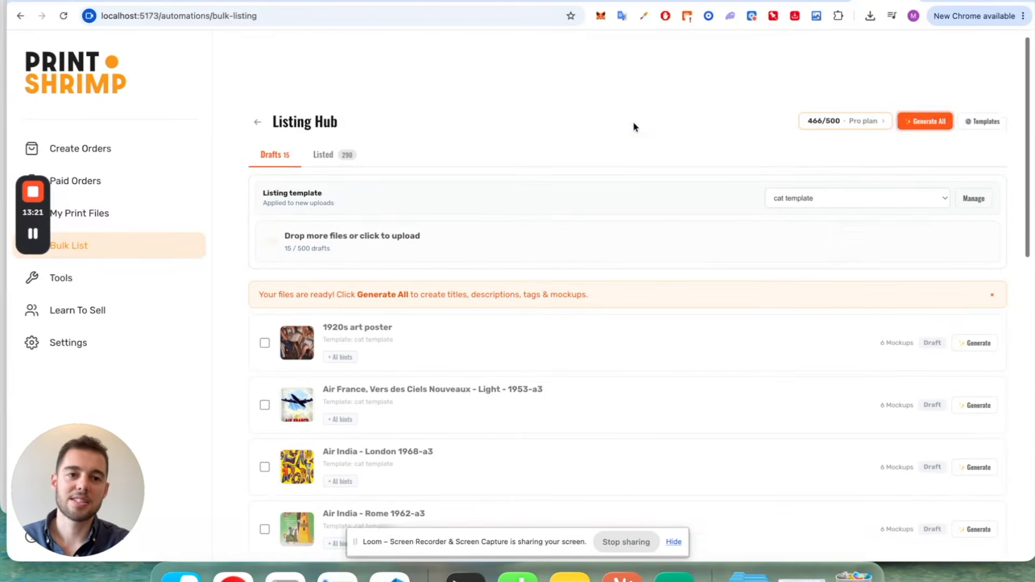
{"action": "left_click", "coordinate": [931, 72]}
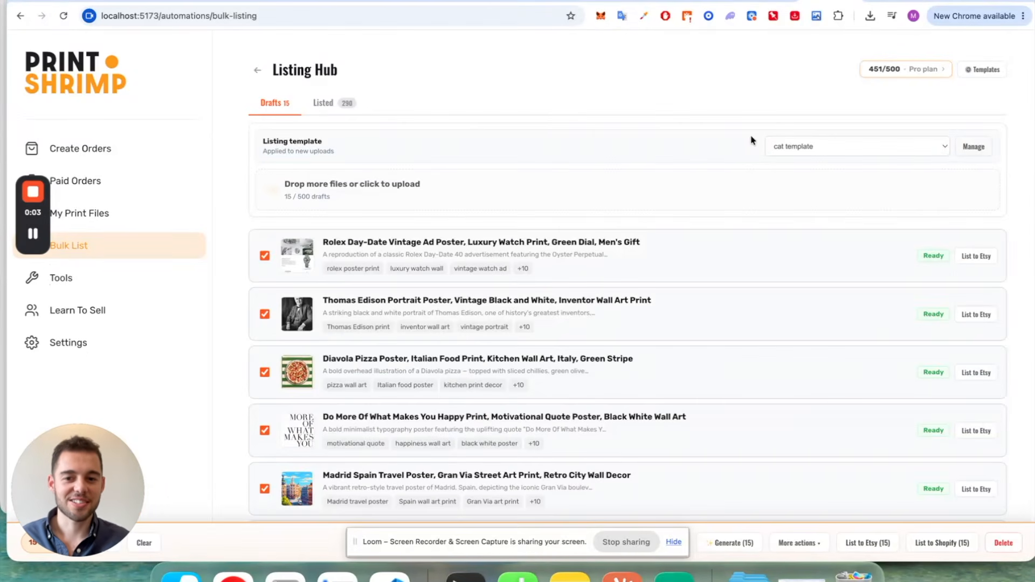
- Look over the generated drafts and inspect the listing details of the Rolex vintage ad, Thomas Edison and pizza posters
{"action": "scroll", "coordinate": [439, 237], "scroll_direction": "down", "scroll_amount": 4}
{"action": "scroll", "coordinate": [464, 221], "scroll_direction": "down", "scroll_amount": 5}
{"action": "scroll", "coordinate": [464, 221], "scroll_direction": "down", "scroll_amount": 2}
{"action": "scroll", "coordinate": [714, 215], "scroll_direction": "up", "scroll_amount": 10}
{"action": "left_click", "coordinate": [723, 259]}
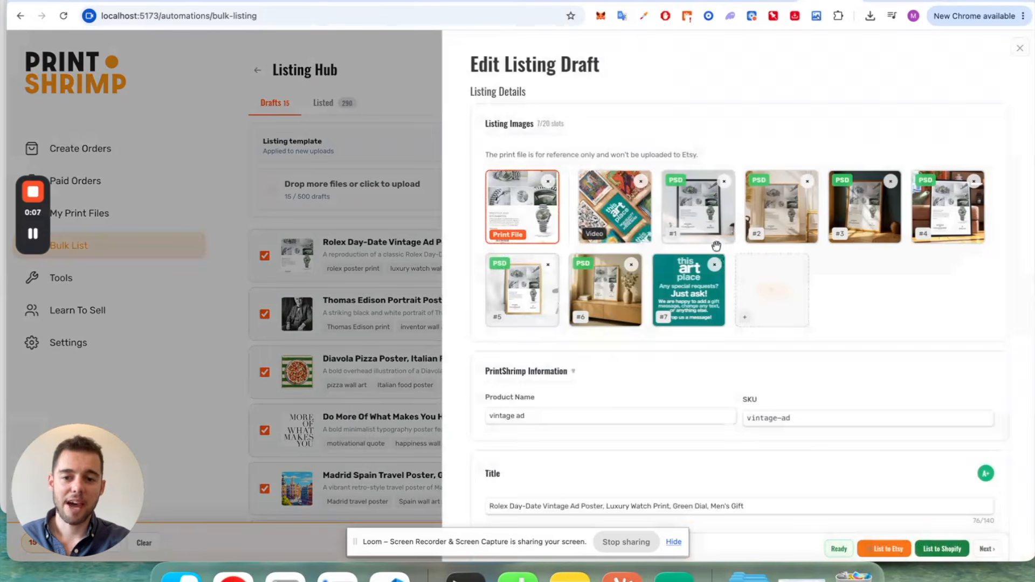
{"action": "scroll", "coordinate": [634, 404], "scroll_direction": "down", "scroll_amount": 3}
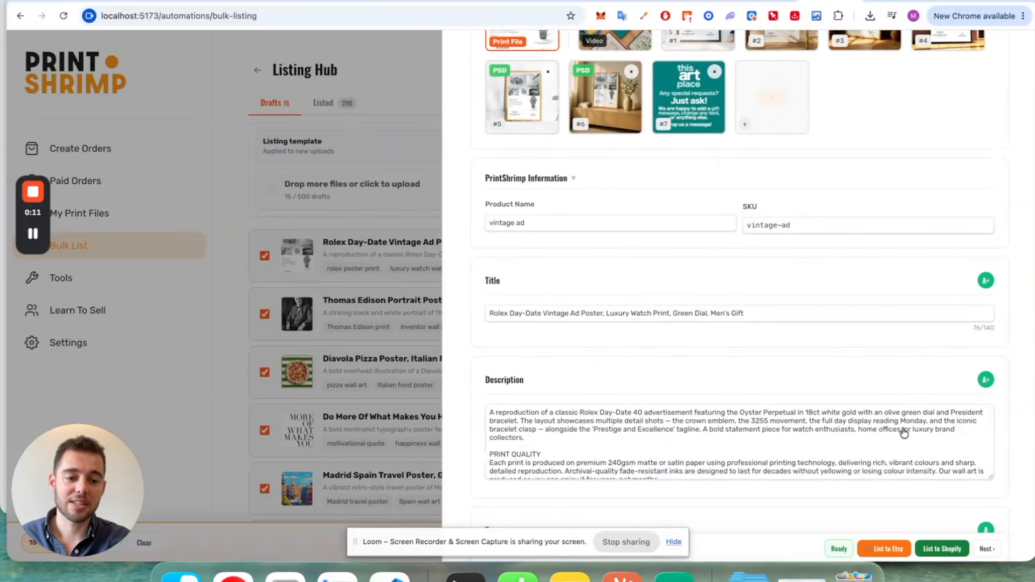
{"action": "left_click", "coordinate": [987, 549]}
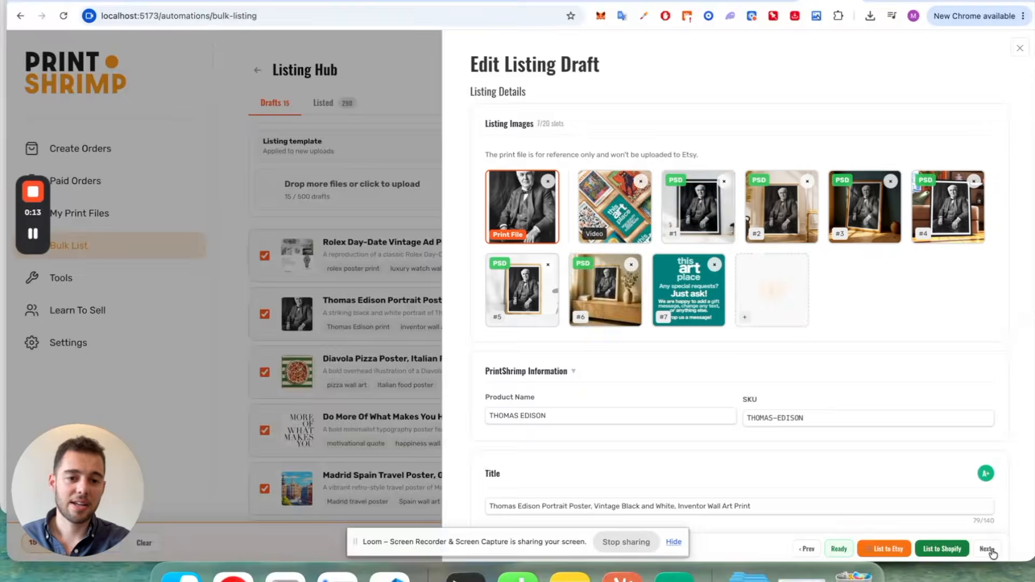
{"action": "left_click", "coordinate": [987, 548]}
{"action": "scroll", "coordinate": [930, 396], "scroll_direction": "down", "scroll_amount": 5}
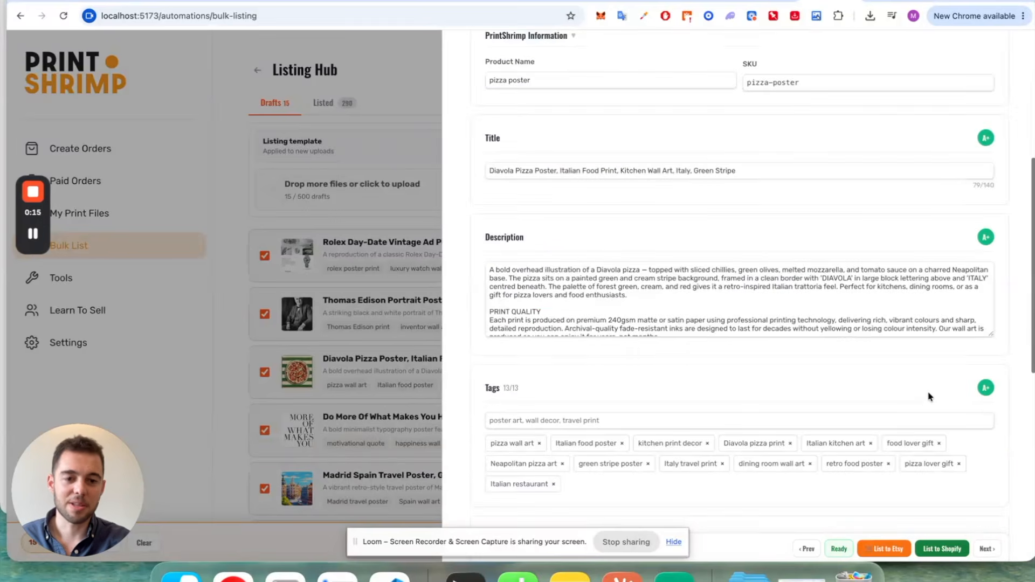
{"action": "left_click", "coordinate": [340, 214]}
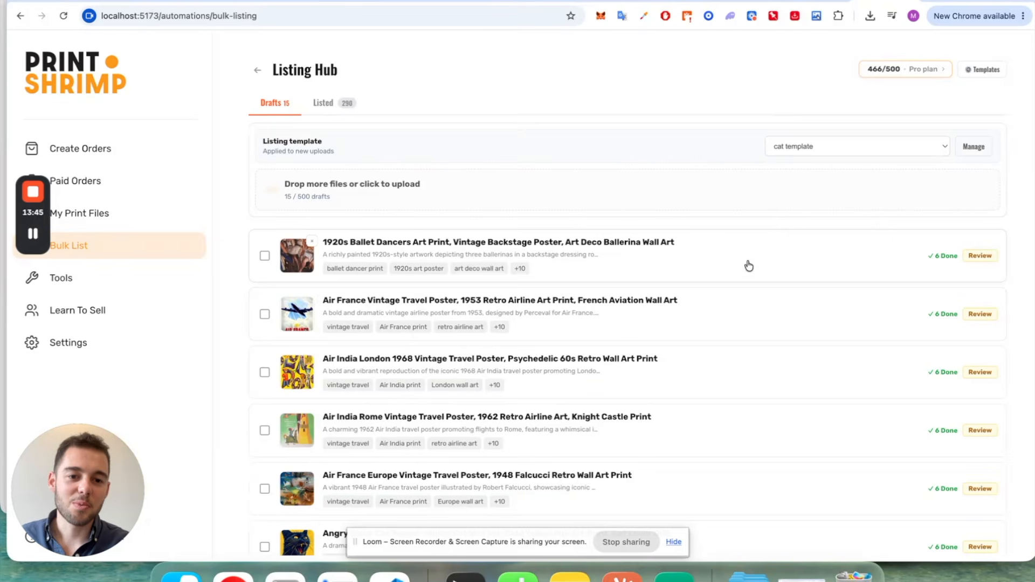
- Open the 1920s art poster draft for review and examine its mockup images, title and description
{"action": "left_click", "coordinate": [979, 257]}
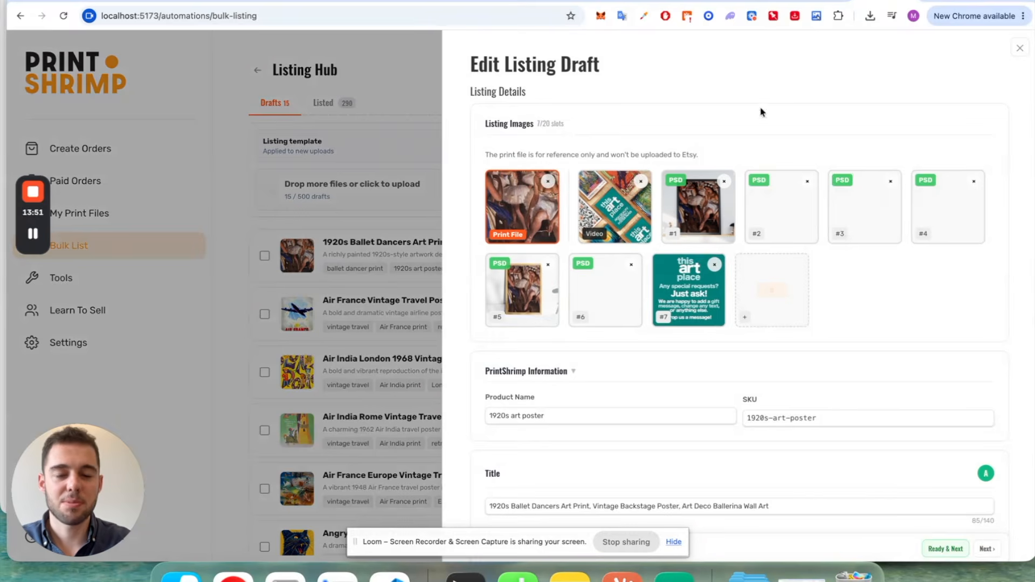
{"action": "scroll", "coordinate": [652, 243], "scroll_direction": "down", "scroll_amount": 2}
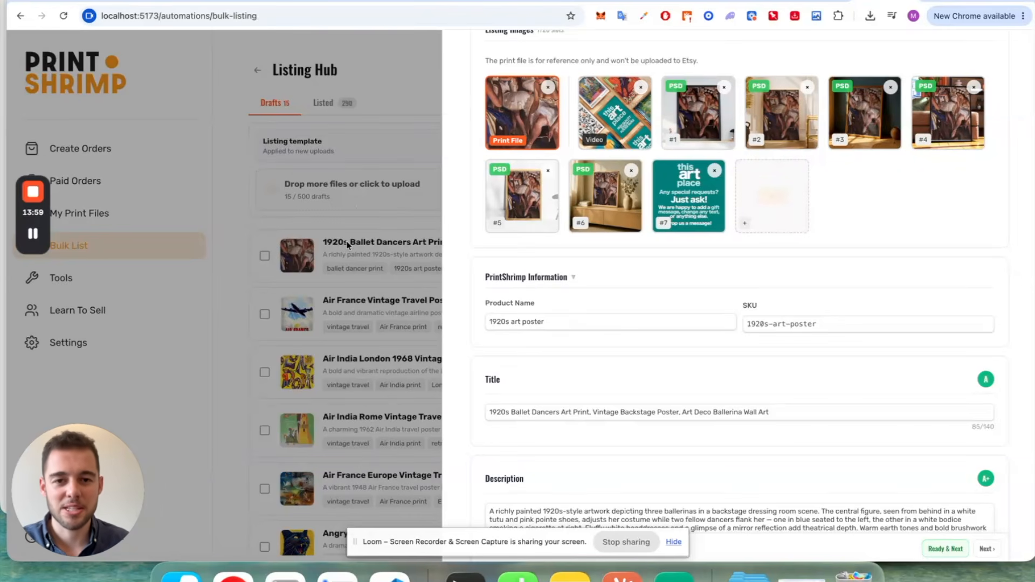
{"action": "scroll", "coordinate": [614, 208], "scroll_direction": "down", "scroll_amount": 3}
{"action": "left_click_drag", "start_coordinate": [491, 267], "coordinate": [754, 268]}
{"action": "left_click_drag", "start_coordinate": [930, 401], "coordinate": [502, 358]}
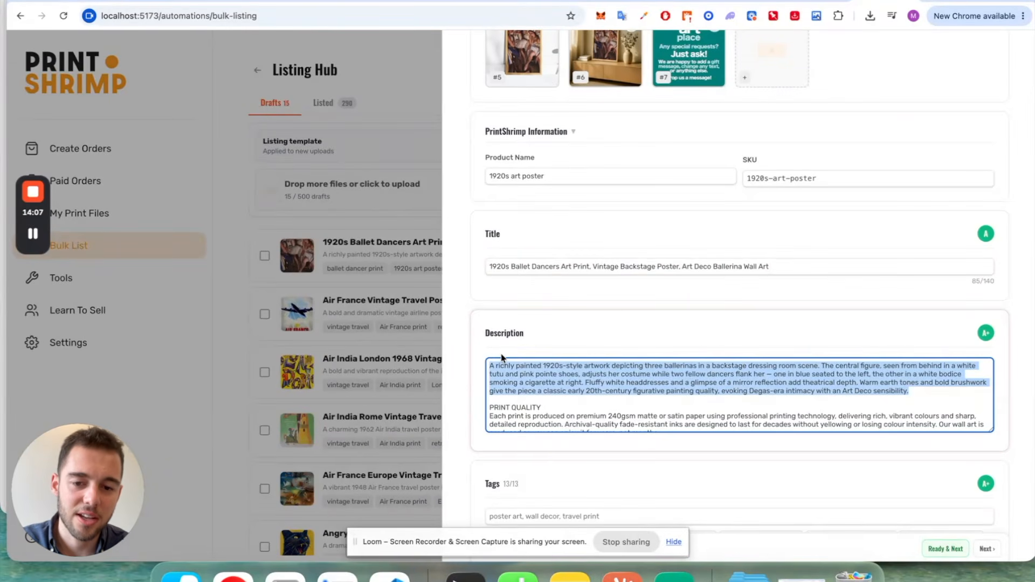
{"action": "left_click_drag", "start_coordinate": [513, 400], "coordinate": [512, 420]}
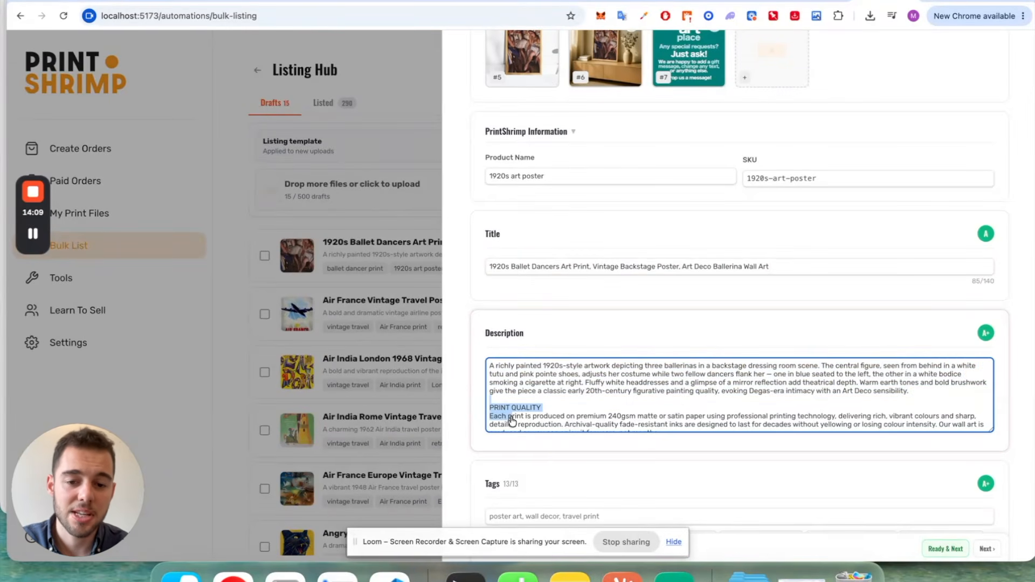
{"action": "left_click", "coordinate": [537, 406]}
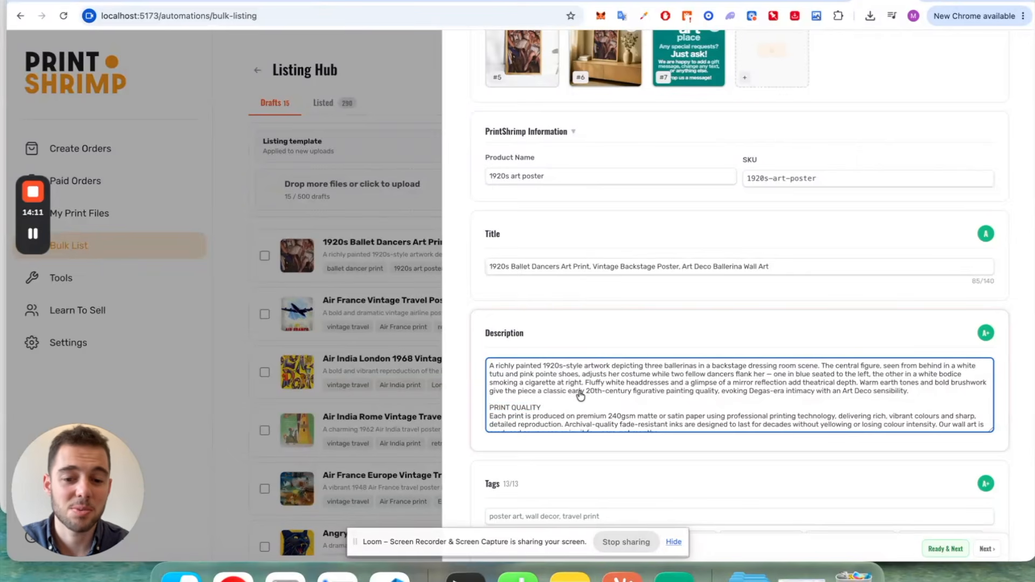
{"action": "scroll", "coordinate": [576, 426], "scroll_direction": "down", "scroll_amount": 10}
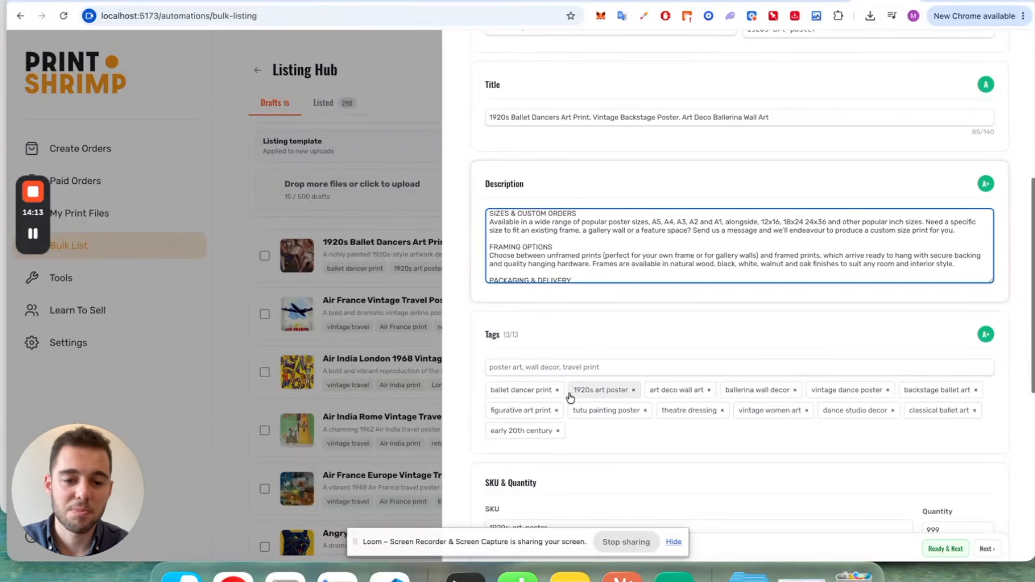
- Replace the "theatre dressing" tag of the 1920s art poster draft with "vintage poster" and close the draft
{"action": "left_click", "coordinate": [722, 411]}
{"action": "left_click", "coordinate": [672, 366]}
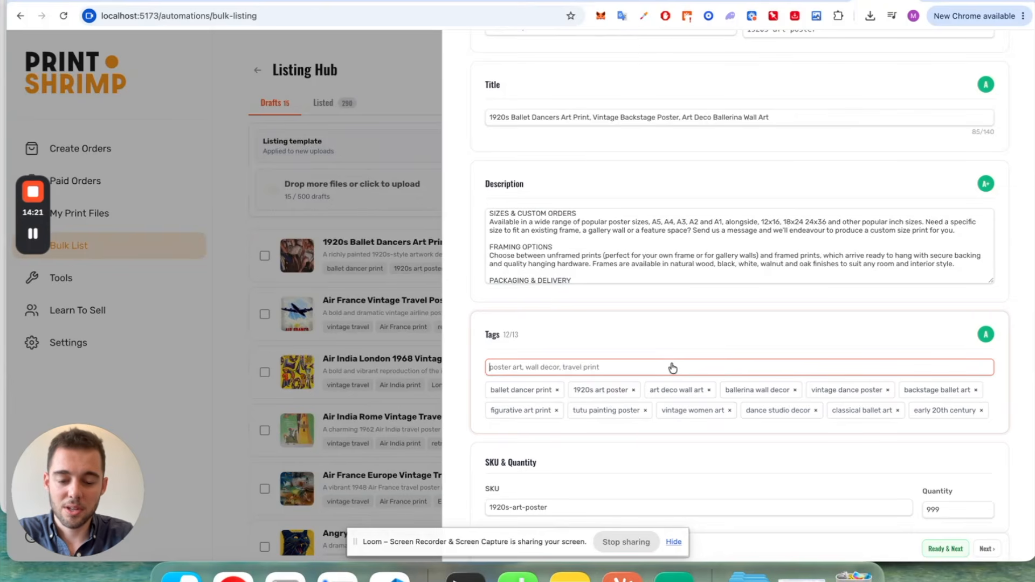
{"action": "type", "text": "vin"}
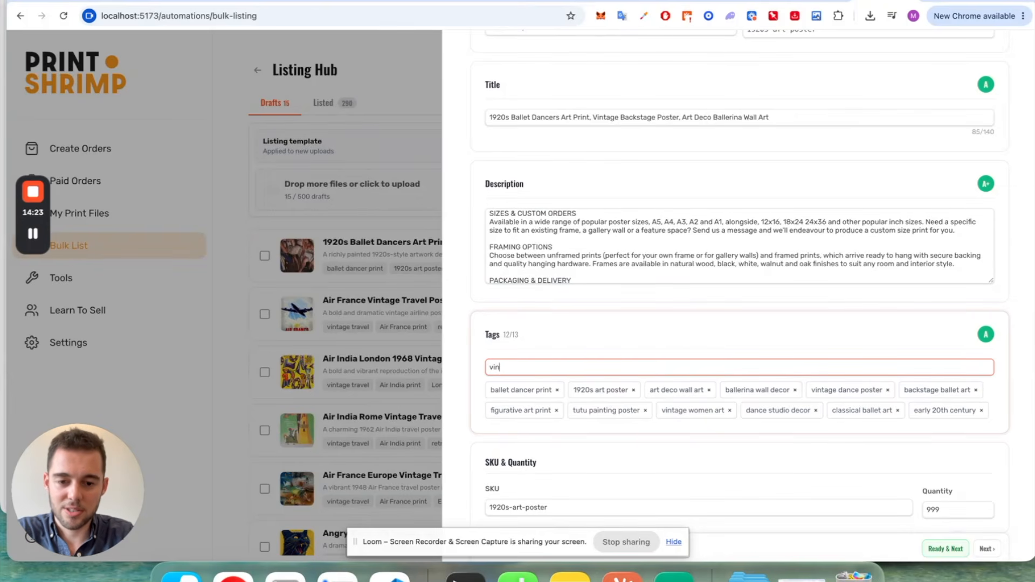
{"action": "type", "text": "tage poster"}
{"action": "key", "text": "Return"}
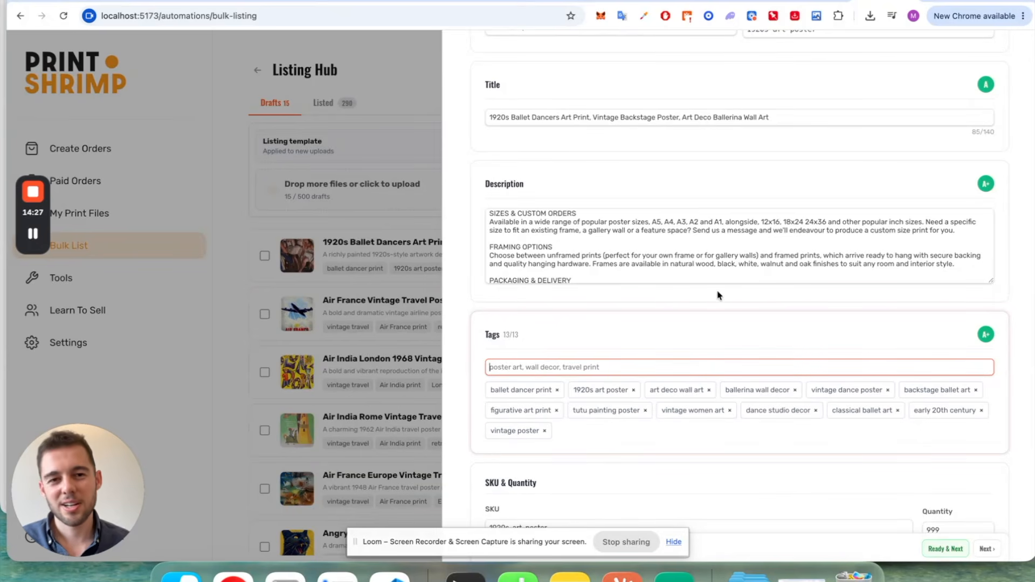
{"action": "scroll", "coordinate": [718, 295], "scroll_direction": "down", "scroll_amount": 3}
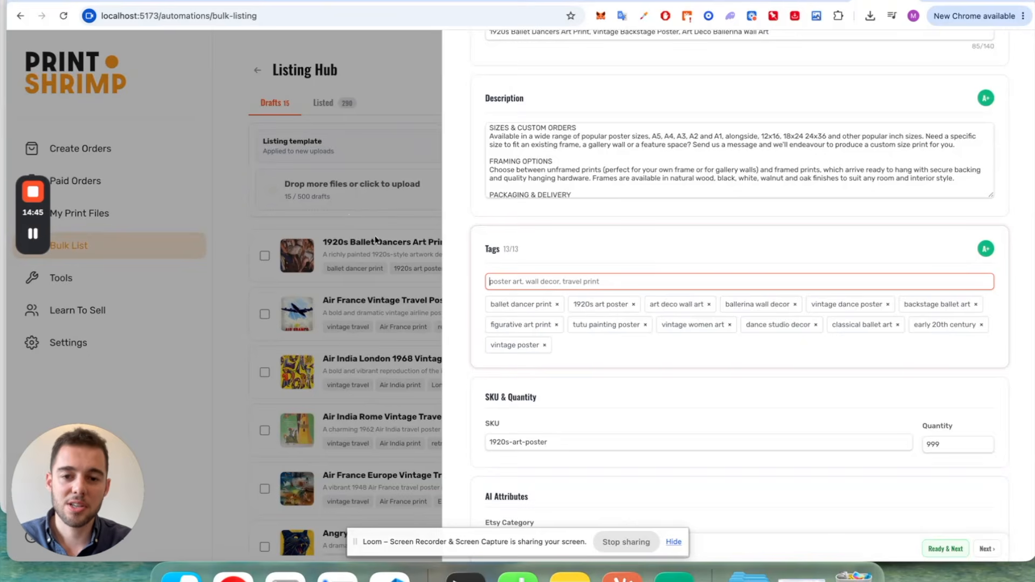
{"action": "left_click", "coordinate": [368, 219]}
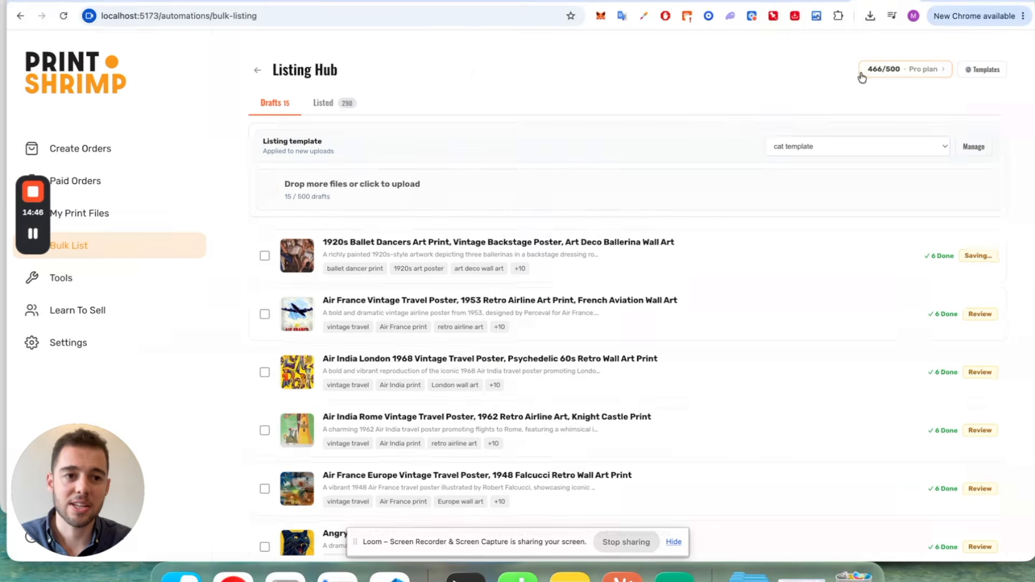
- Open the saved listing template and add "vintage poster" to its default tags
{"action": "left_click", "coordinate": [983, 71]}
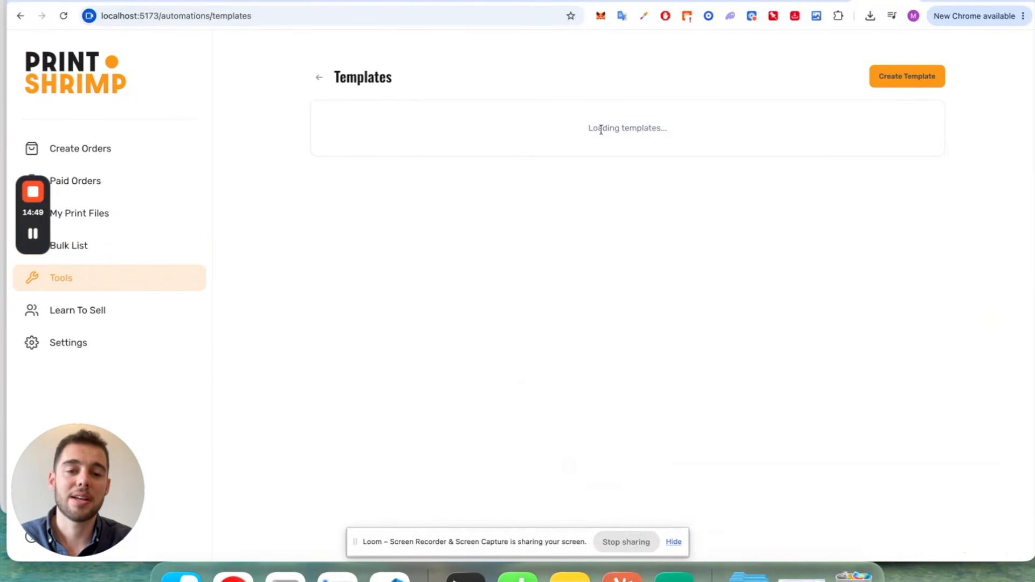
{"action": "left_click", "coordinate": [435, 132]}
{"action": "scroll", "coordinate": [442, 300], "scroll_direction": "down", "scroll_amount": 15}
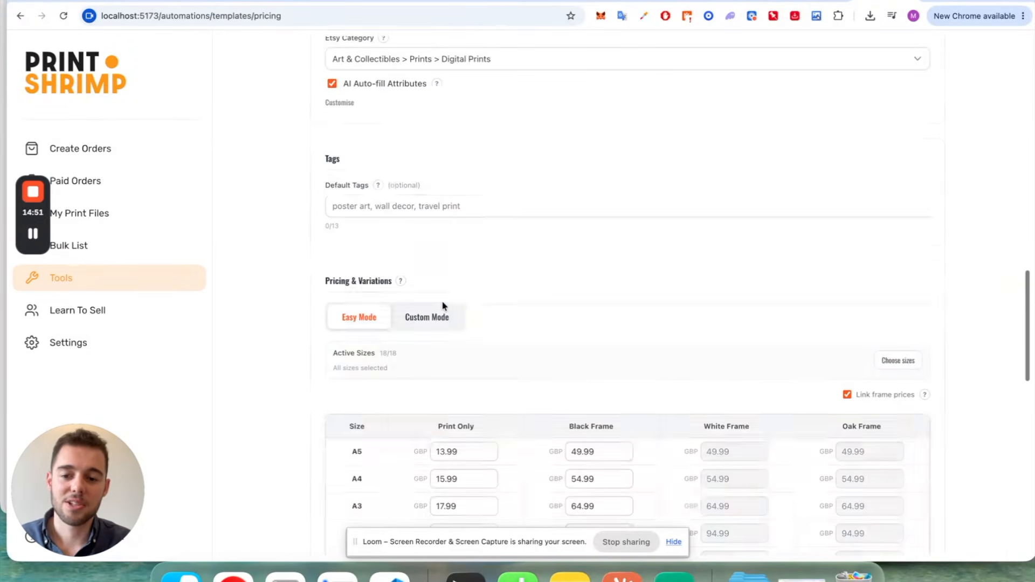
{"action": "left_click", "coordinate": [439, 206]}
{"action": "type", "text": "vintage psoter"}
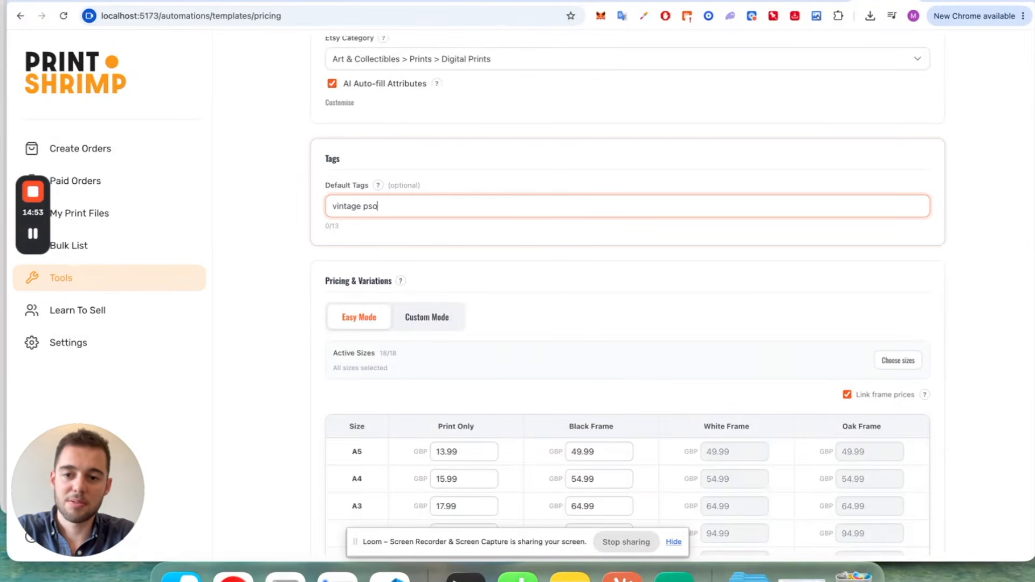
{"action": "key", "text": "BackSpace"}
{"action": "key", "text": "BackSpace"}
{"action": "key", "text": "BackSpace"}
{"action": "key", "text": "BackSpace"}
{"action": "key", "text": "BackSpace"}
{"action": "type", "text": "oster"}
{"action": "key", "text": "Return"}
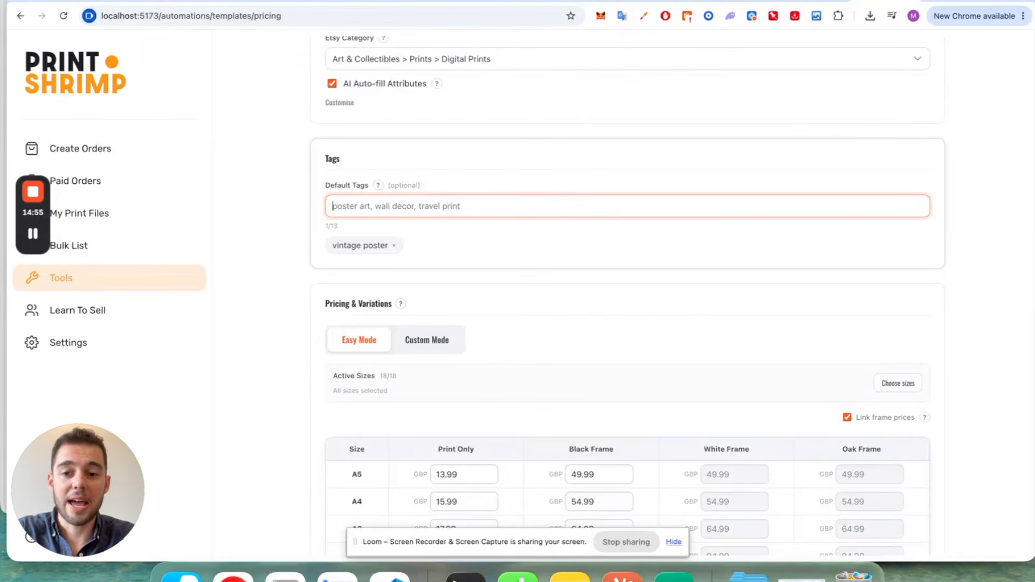
- Remove the "vintage poster" default tag from the template and return to the listing drafts
{"action": "left_click", "coordinate": [391, 245]}
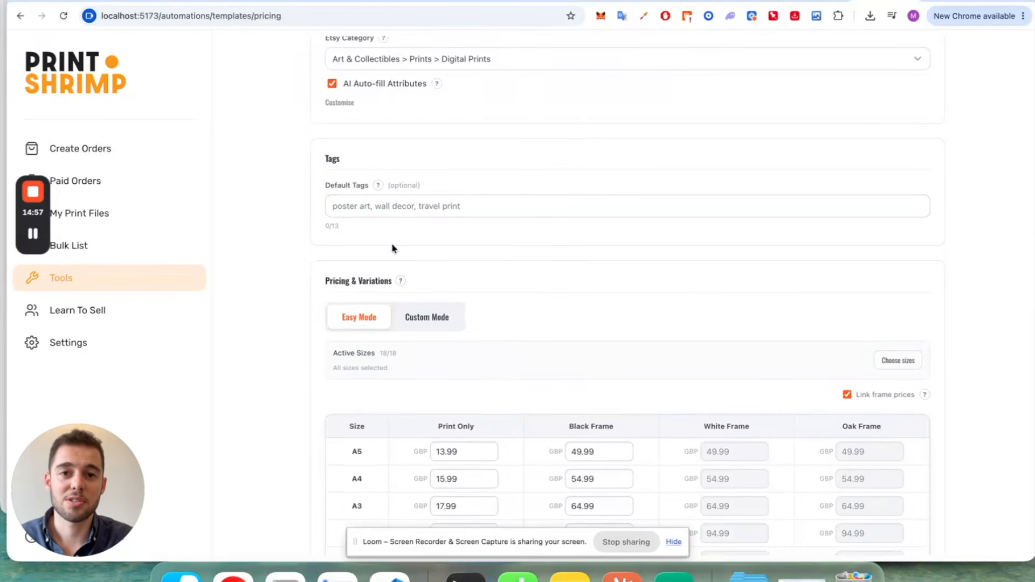
{"action": "scroll", "coordinate": [362, 129], "scroll_direction": "up", "scroll_amount": 10}
{"action": "scroll", "coordinate": [332, 120], "scroll_direction": "up", "scroll_amount": 6}
{"action": "left_click", "coordinate": [319, 111]}
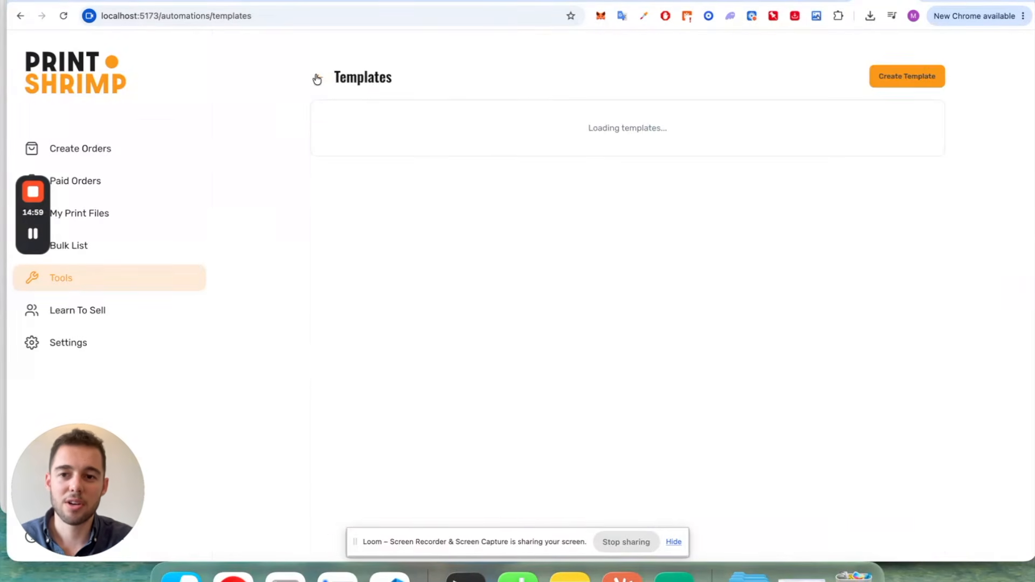
{"action": "left_click", "coordinate": [318, 76]}
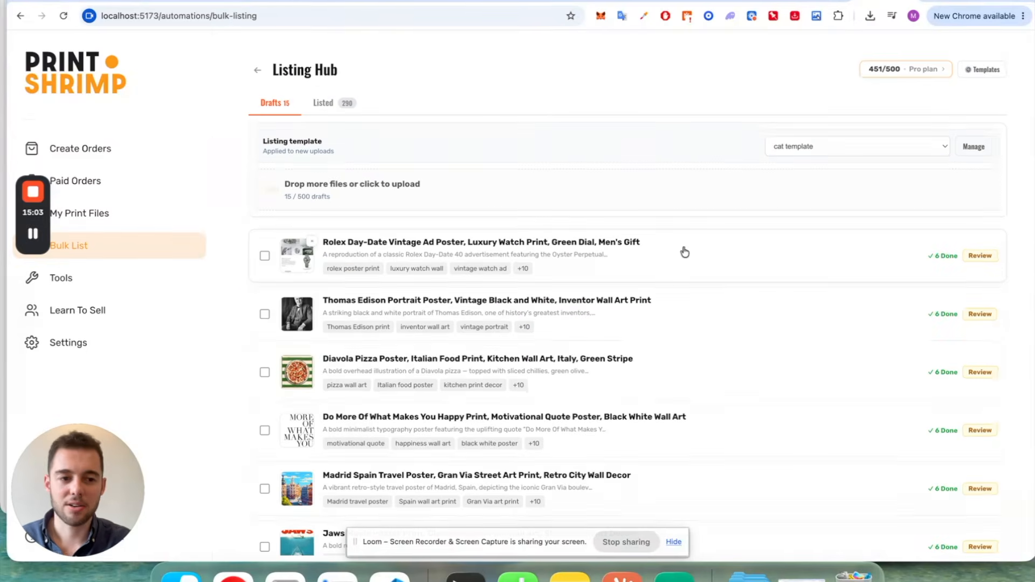
- Select all the drafts and mark them ready, then dismiss the bulk listing to Etsy
{"action": "left_click", "coordinate": [264, 256]}
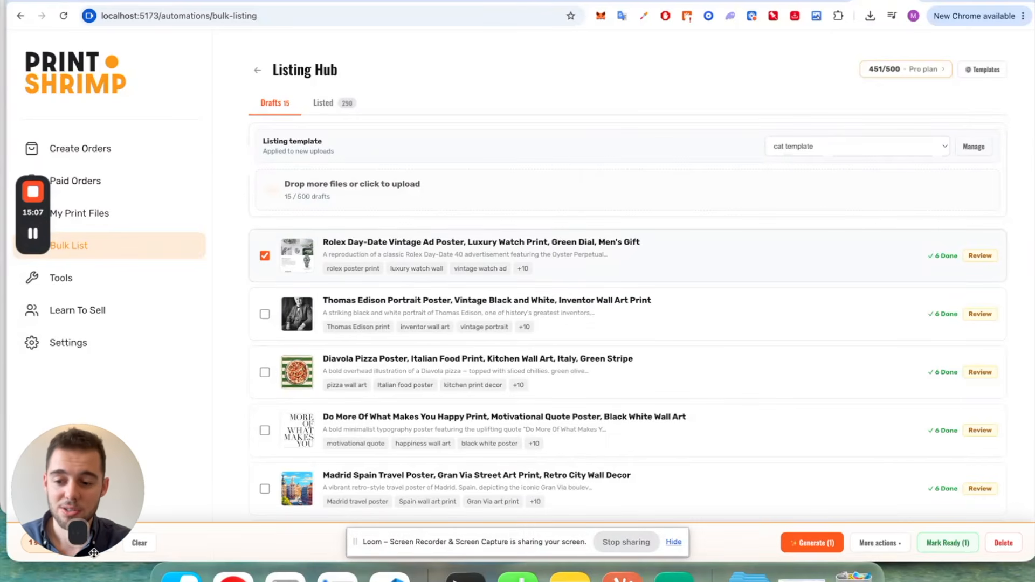
{"action": "left_click_drag", "start_coordinate": [86, 484], "coordinate": [89, 426]}
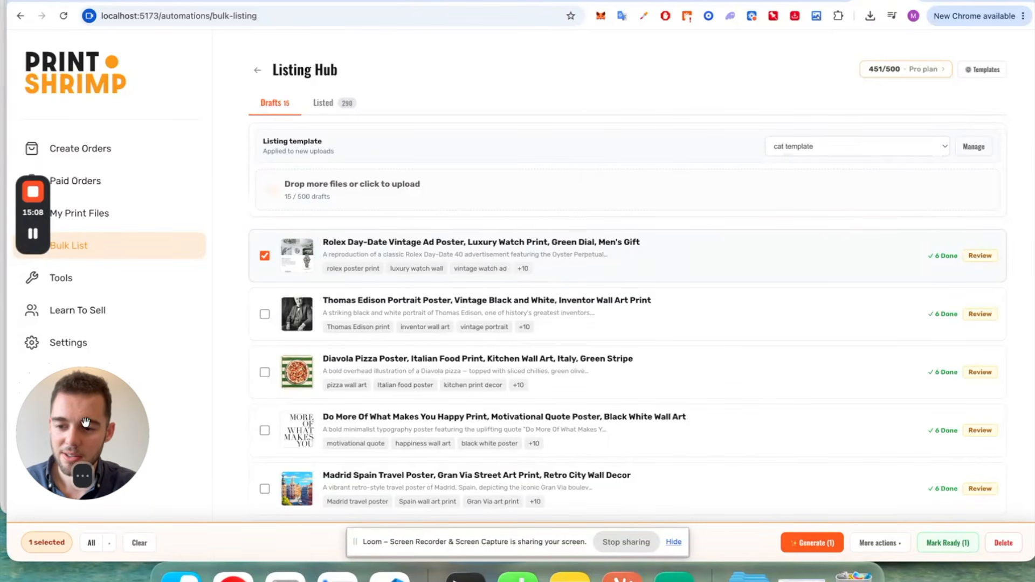
{"action": "left_click", "coordinate": [94, 544]}
{"action": "left_click", "coordinate": [950, 543]}
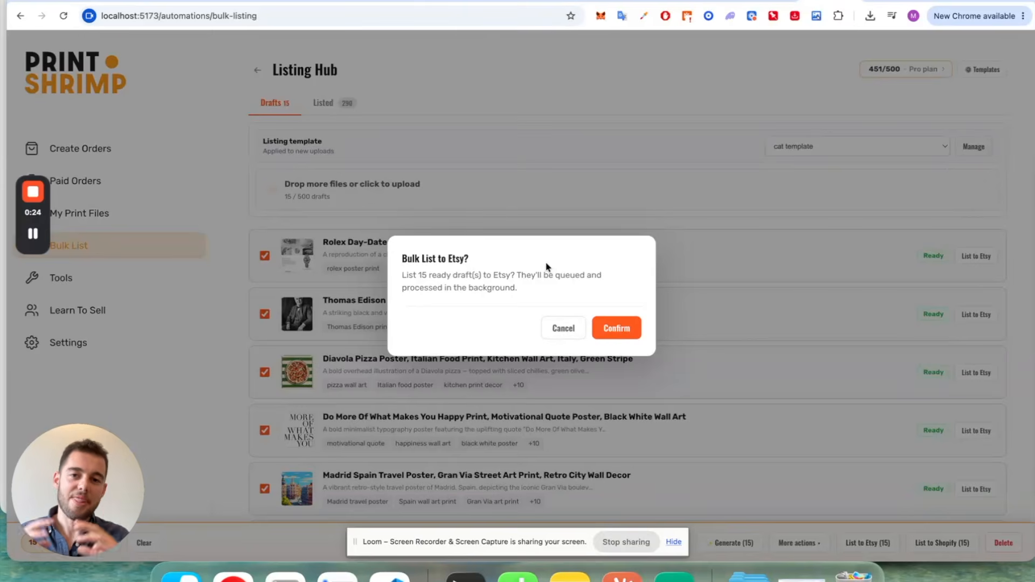
{"action": "left_click", "coordinate": [561, 329]}
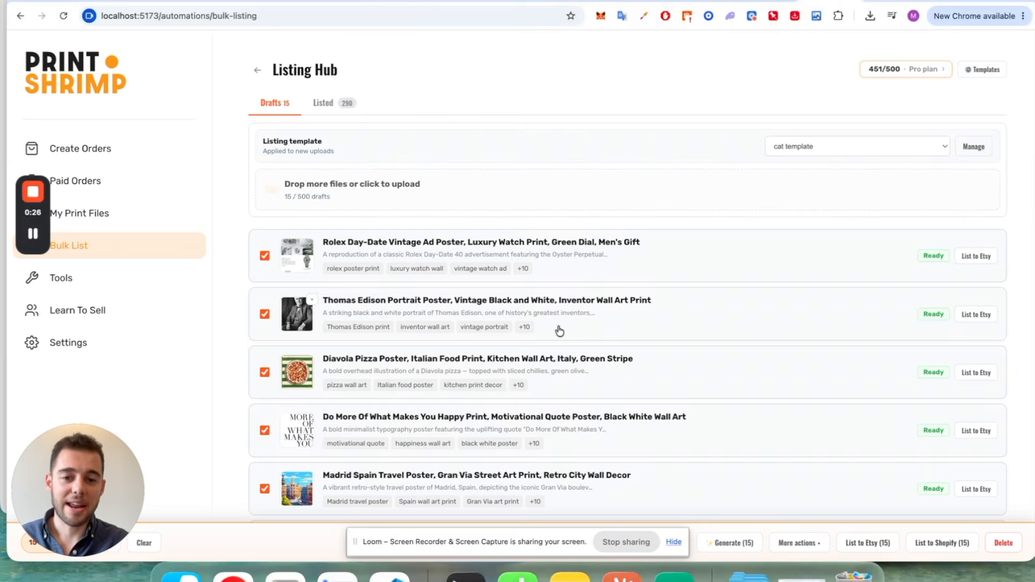